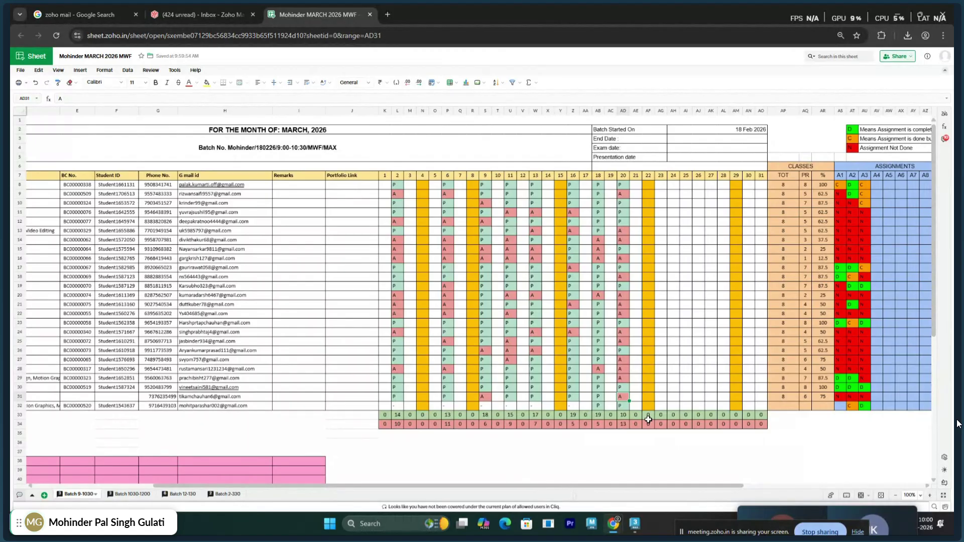
# Mark the student with serial number 24 as present (P) on day 20 of the March attendance sheet
pyautogui.press('Left')
pyautogui.press('Left')
pyautogui.press('Left')
pyautogui.press('Left')
pyautogui.press('Left')
pyautogui.press('Left')
pyautogui.press('Left')
pyautogui.press('Left')
pyautogui.press('Left')
pyautogui.press('Left')
pyautogui.press('Left')
pyautogui.press('Left')
pyautogui.press('Left')
pyautogui.press('Left')
pyautogui.press('Left')
pyautogui.press('Left')
pyautogui.press('Left')
pyautogui.press('Left')
pyautogui.press('Left')
pyautogui.press('Left')
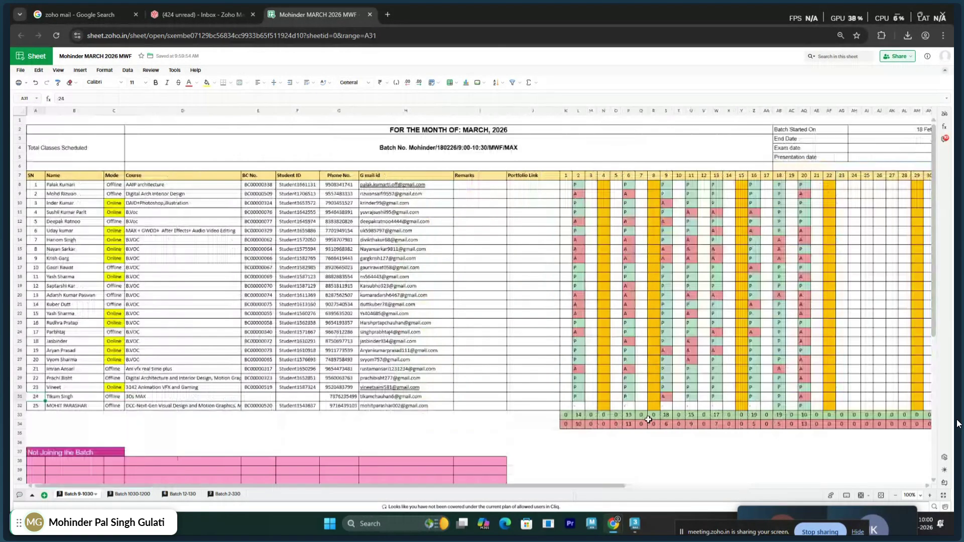
pyautogui.press('Right')
pyautogui.press('Right')
pyautogui.press('Right')
pyautogui.press('Right')
pyautogui.press('Right')
pyautogui.press('Right')
pyautogui.press('Right')
pyautogui.press('Right')
pyautogui.press('Right')
pyautogui.press('Right')
pyautogui.press('Right')
pyautogui.press('Right')
pyautogui.press('Right')
pyautogui.press('Right')
pyautogui.press('Right')
pyautogui.press('Right')
pyautogui.press('Right')
pyautogui.press('Right')
pyautogui.press('Right')
pyautogui.press('Right')
pyautogui.write('P')
pyautogui.press('Tab')
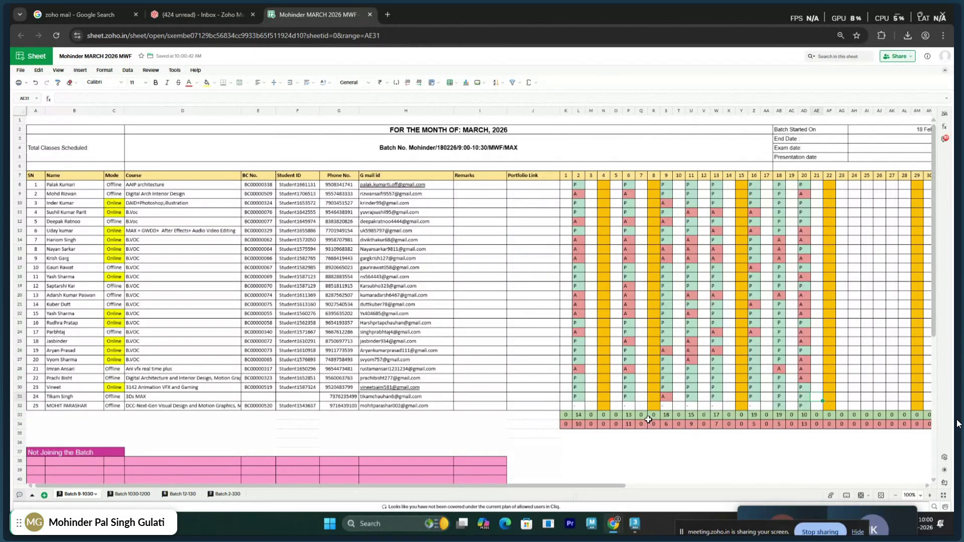
pyautogui.click(856, 461)
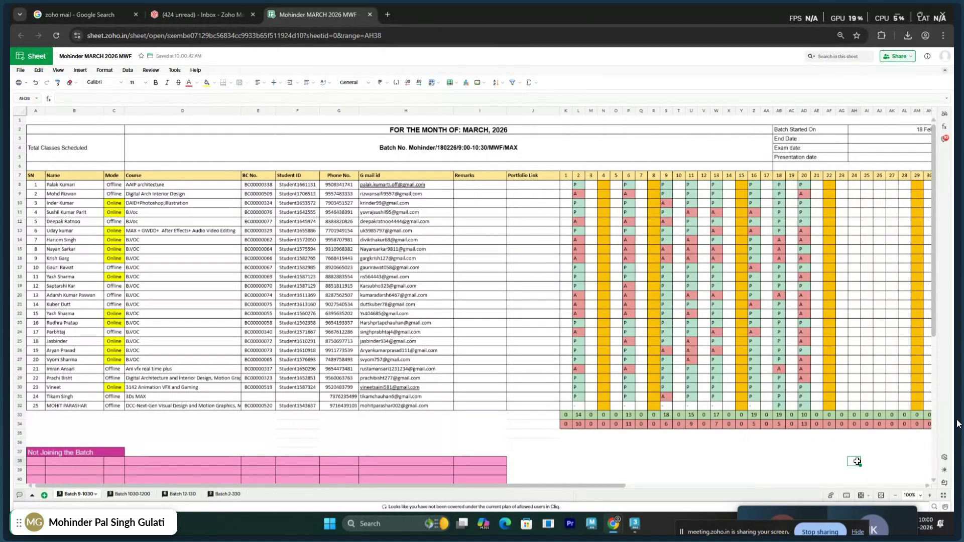
# Switch to 3ds Max and show the empty scene in the Front view
pyautogui.click(893, 16)
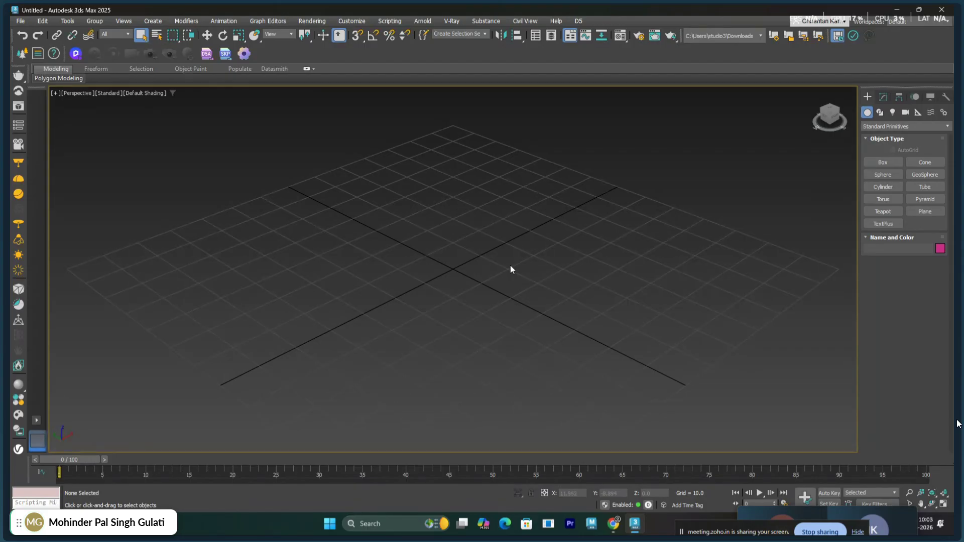
pyautogui.press('f')
pyautogui.moveTo(510, 265); pyautogui.dragTo(510, 286, button='middle')
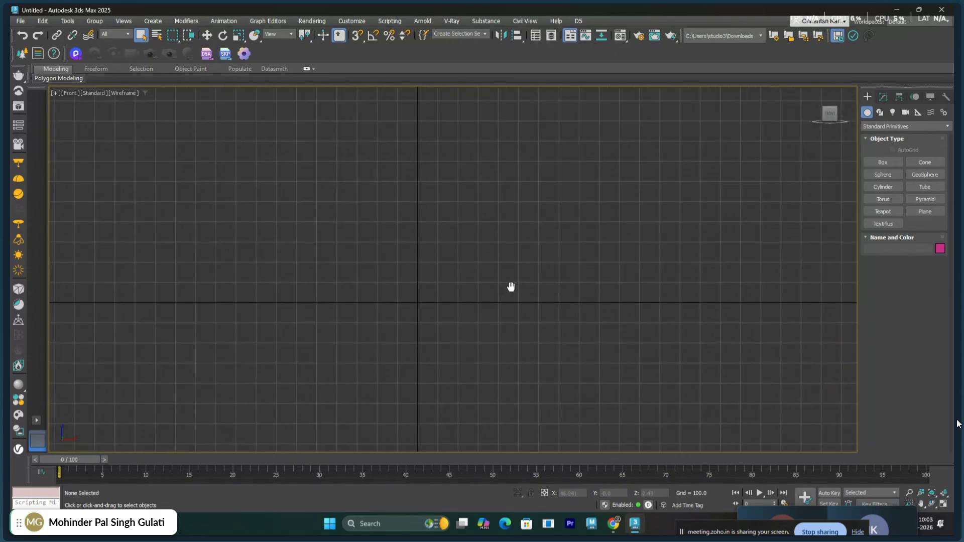
# Draw a Donut spline near the grid origin with radii of about 12.8 and 12.1
pyautogui.click(879, 113)
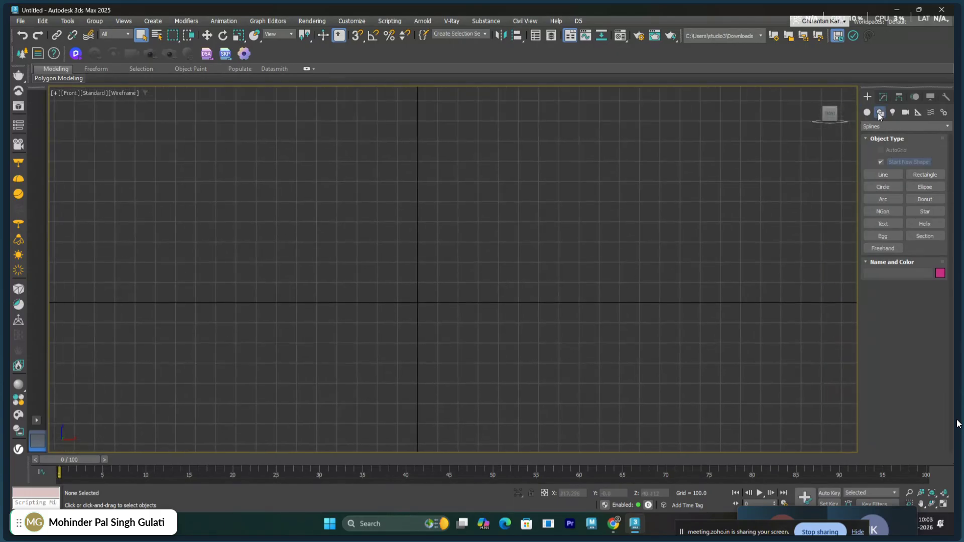
pyautogui.click(924, 199)
pyautogui.moveTo(568, 272); pyautogui.dragTo(423, 244, button='middle')
pyautogui.scroll(5, 422, 253)
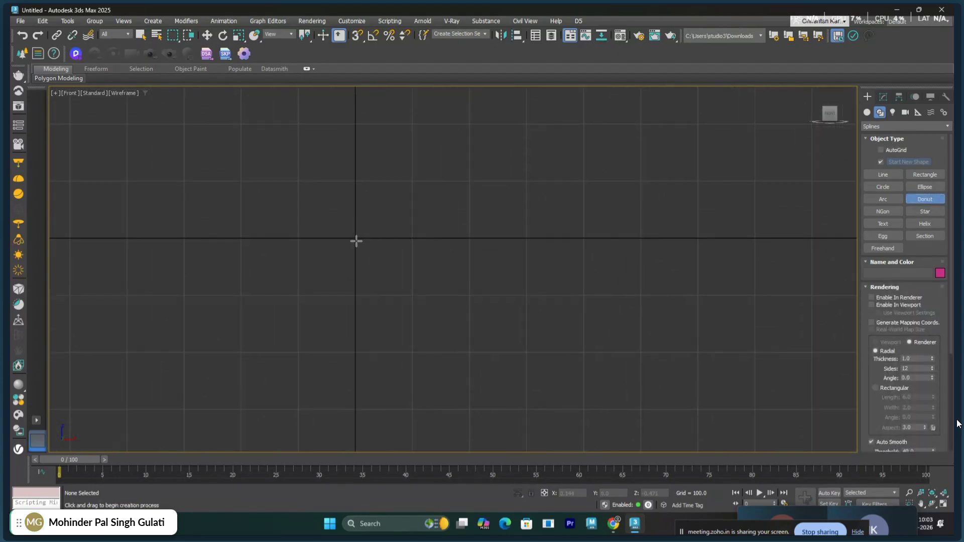
pyautogui.moveTo(356, 241); pyautogui.dragTo(399, 294)
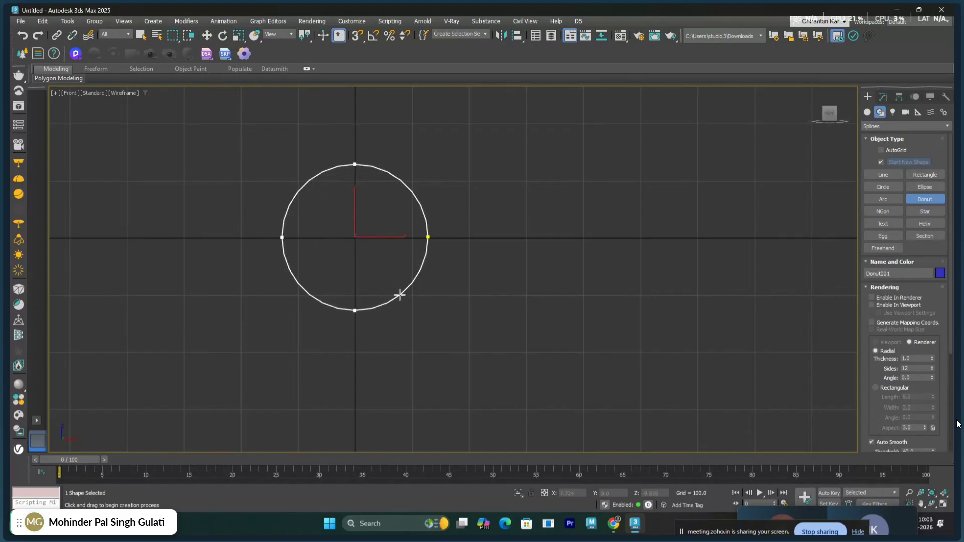
pyautogui.click(400, 288)
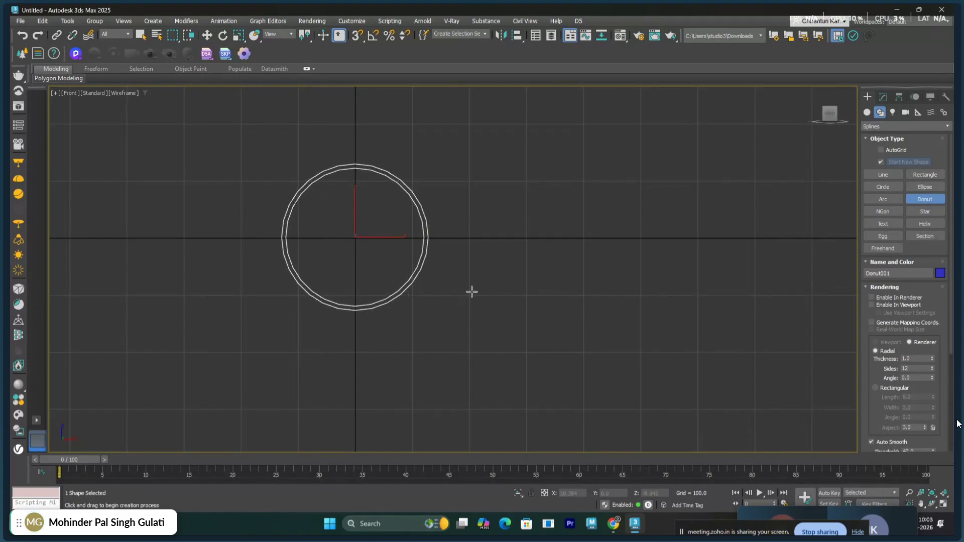
pyautogui.rightClick(465, 226)
# Move the donut exactly to the world origin by zeroing its absolute X, Y and Z coordinates
pyautogui.rightClick(471, 239)
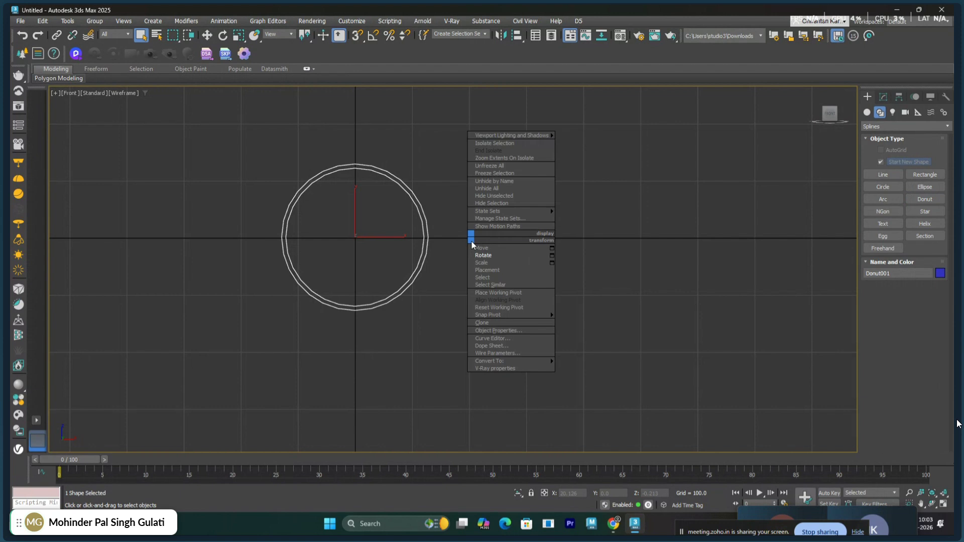
pyautogui.click(477, 248)
pyautogui.rightClick(207, 36)
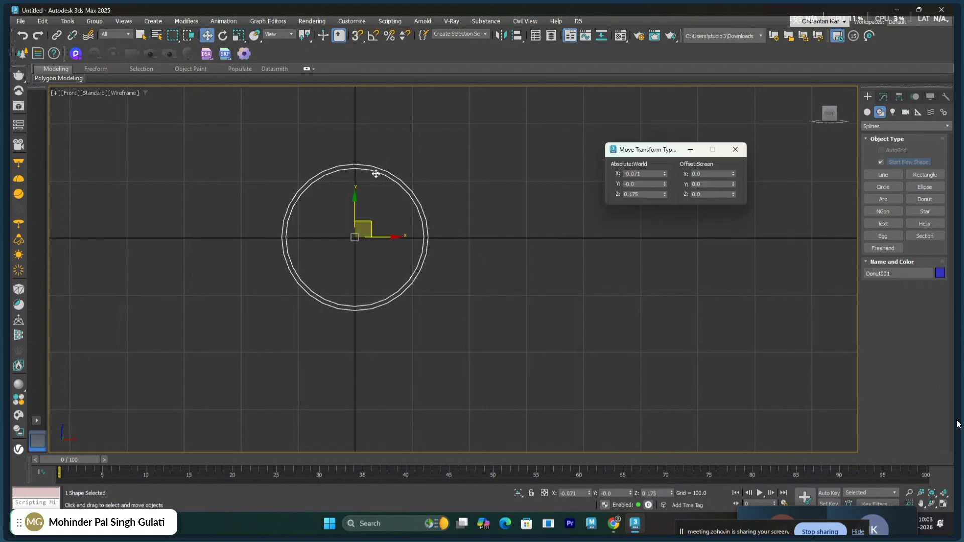
pyautogui.rightClick(664, 174)
pyautogui.rightClick(664, 184)
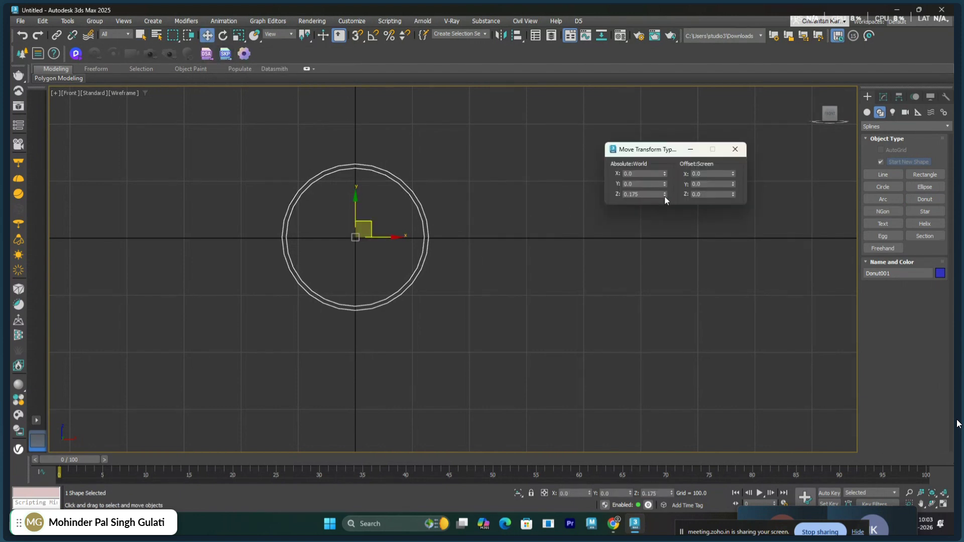
pyautogui.rightClick(665, 194)
pyautogui.click(735, 149)
pyautogui.moveTo(617, 228); pyautogui.dragTo(781, 257, button='middle')
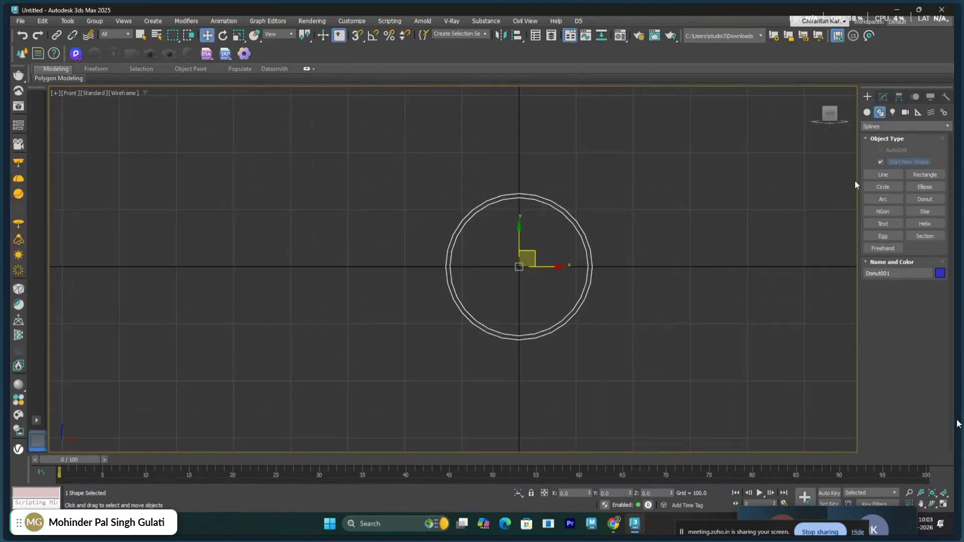
# Set the donut's Radius 1 to 10 and, after trying 9, its Radius 2 to 11
pyautogui.click(884, 97)
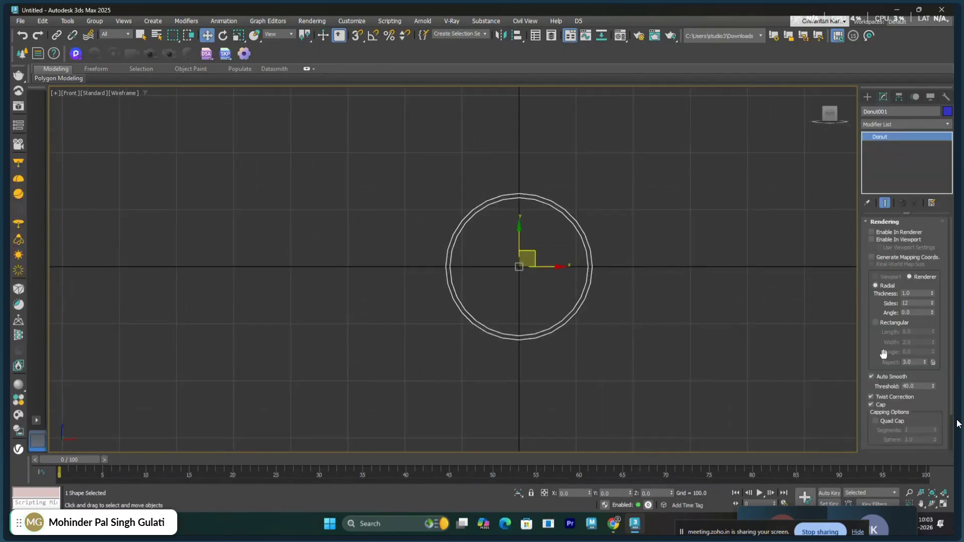
pyautogui.scroll(-3, 884, 354)
pyautogui.doubleClick(925, 434)
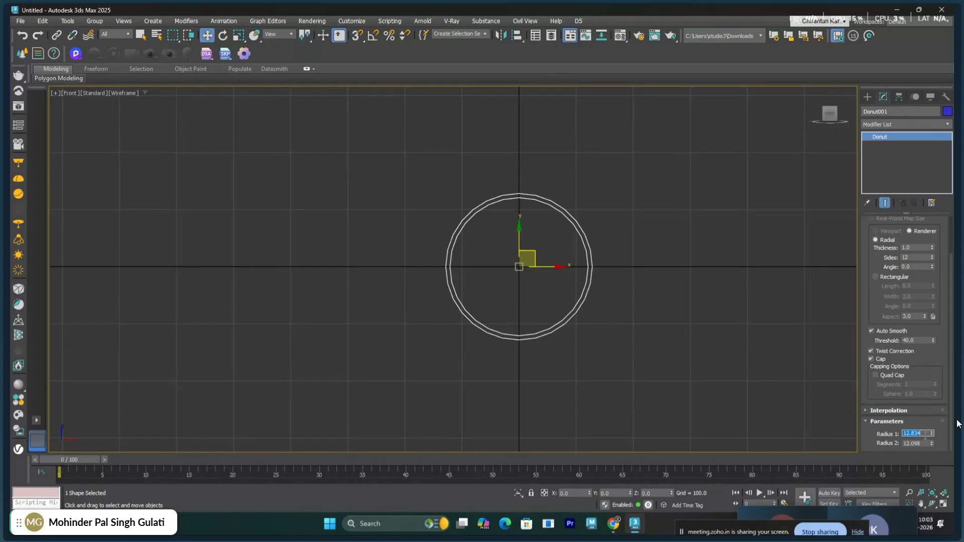
pyautogui.write('10')
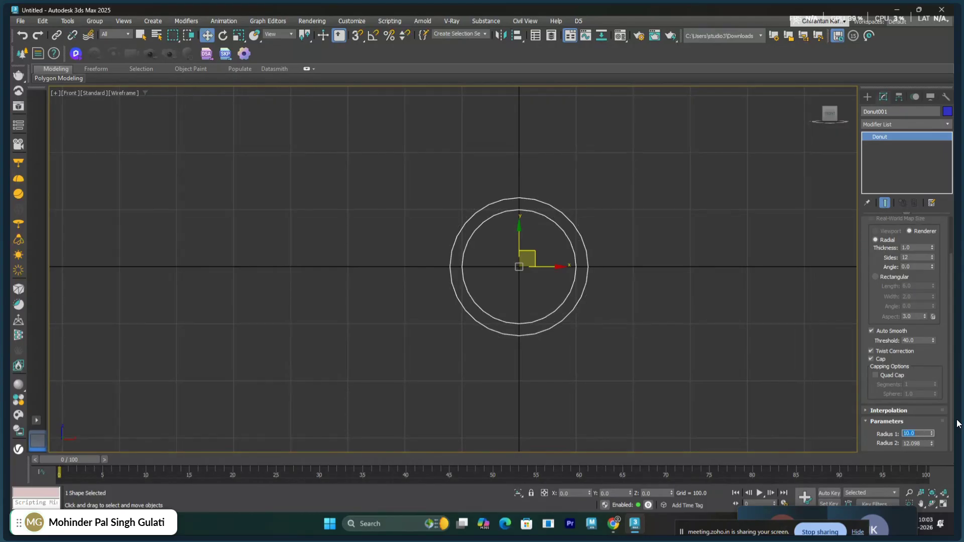
pyautogui.press('Tab')
pyautogui.write('9')
pyautogui.press('Return')
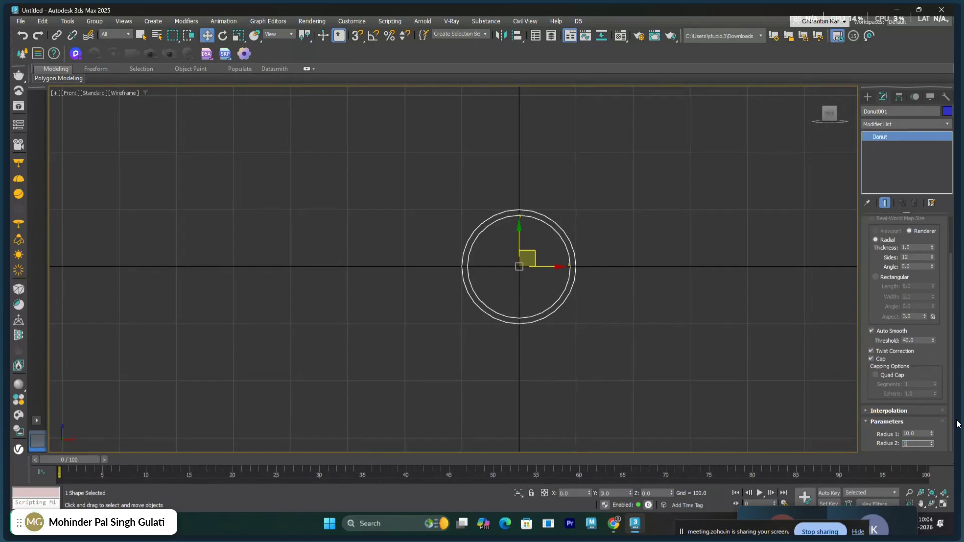
pyautogui.write('11')
pyautogui.press('Return')
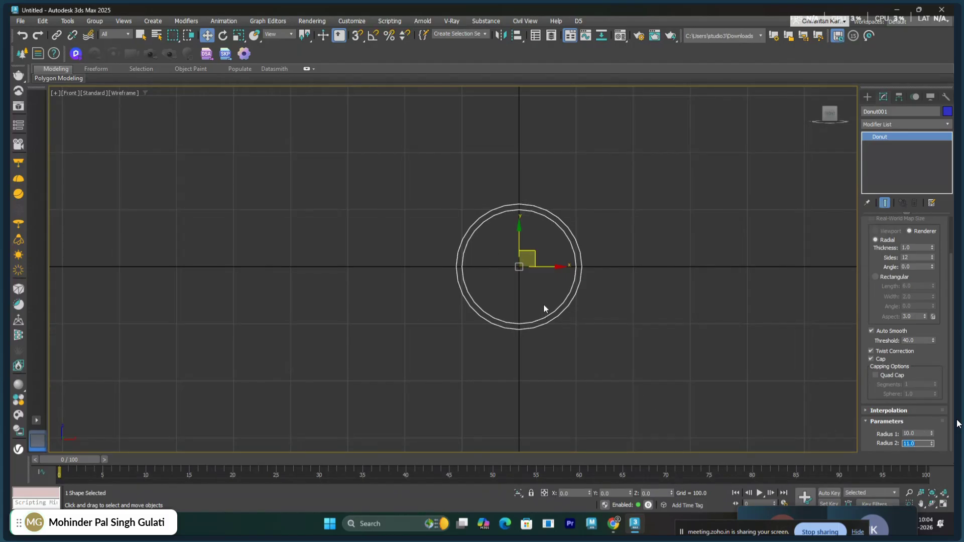
# Clone the donut as one independent copy about 26.7 units away along the positive X axis
pyautogui.scroll(2, 543, 307)
pyautogui.scroll(2, 567, 249)
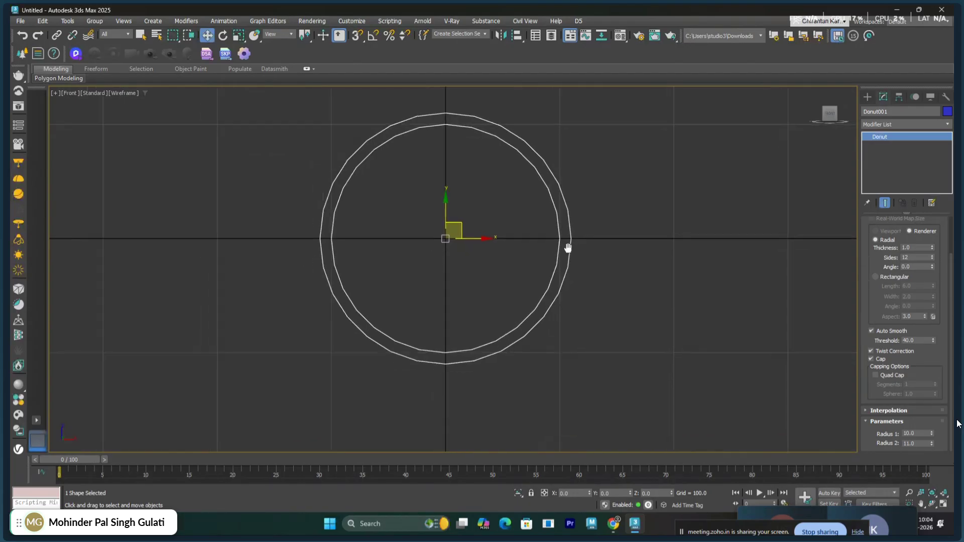
pyautogui.scroll(-2, 570, 249)
pyautogui.scroll(-2, 552, 260)
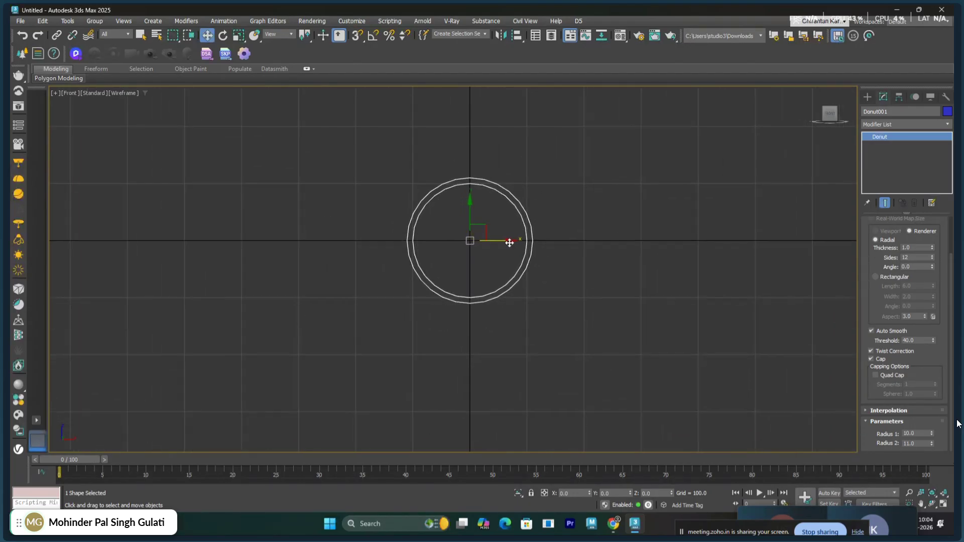
pyautogui.keyDown('shift'); pyautogui.moveTo(510, 241); pyautogui.dragTo(661, 249); pyautogui.keyUp('shift')
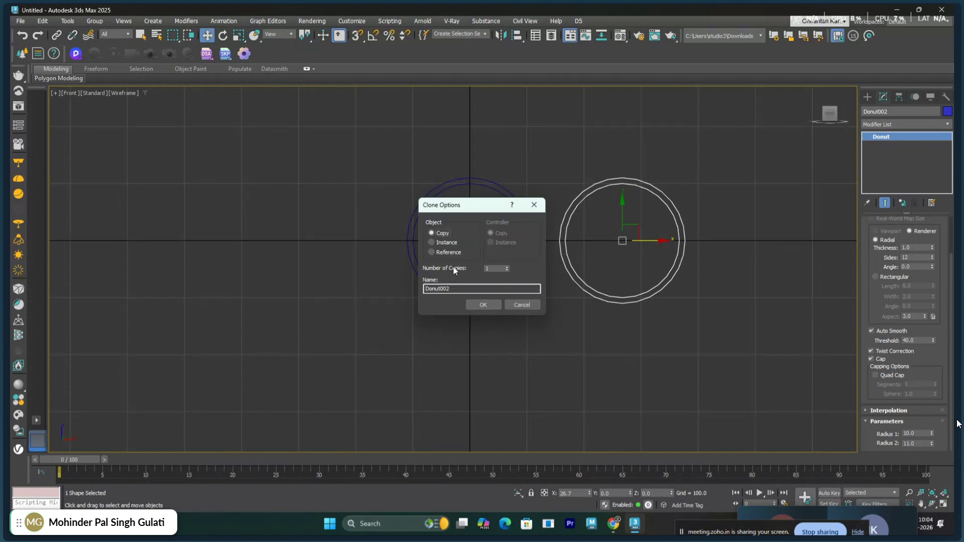
pyautogui.click(482, 304)
pyautogui.moveTo(530, 320); pyautogui.dragTo(517, 326, button='middle')
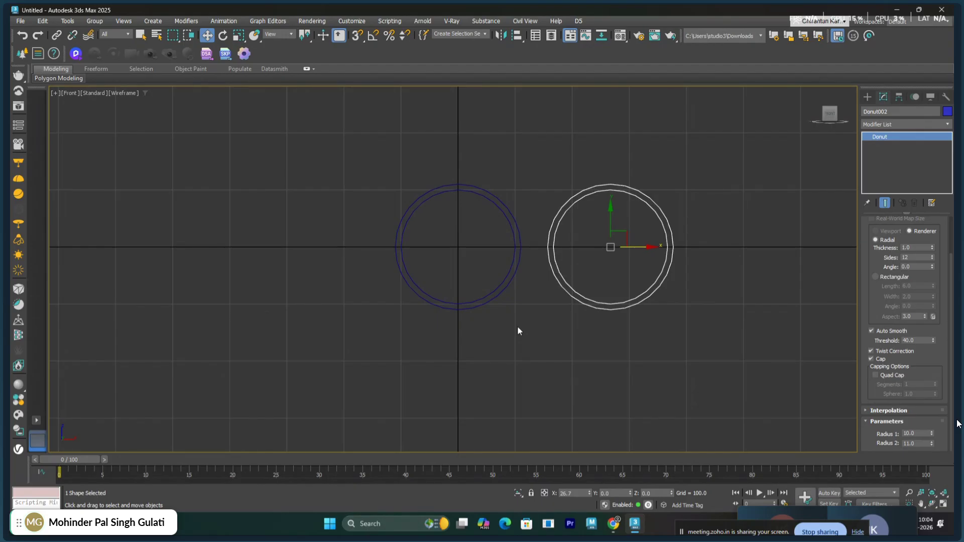
# Draw a circle spline above and between the two donuts
pyautogui.keyDown('ctrl'); pyautogui.moveTo(434, 165); pyautogui.dragTo(583, 293); pyautogui.keyUp('ctrl')
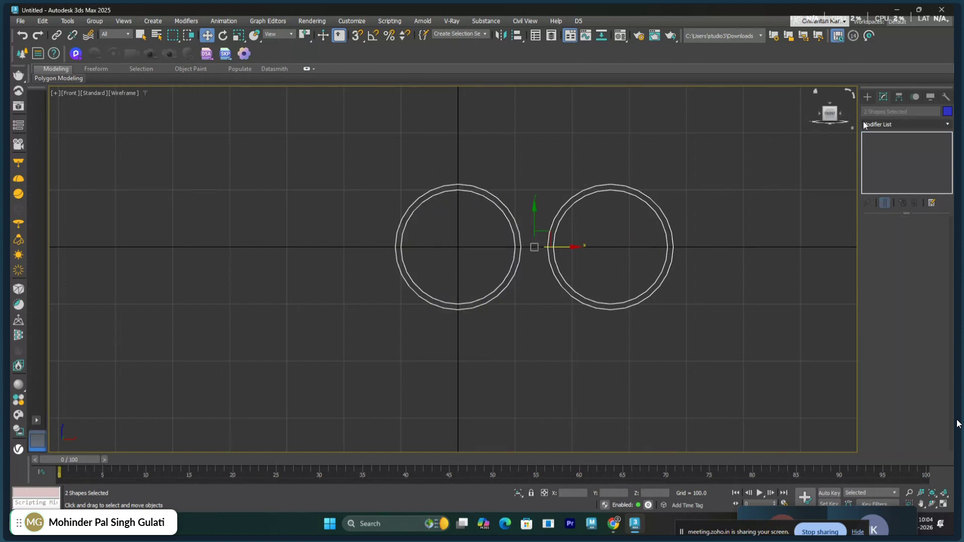
pyautogui.click(868, 98)
pyautogui.click(883, 187)
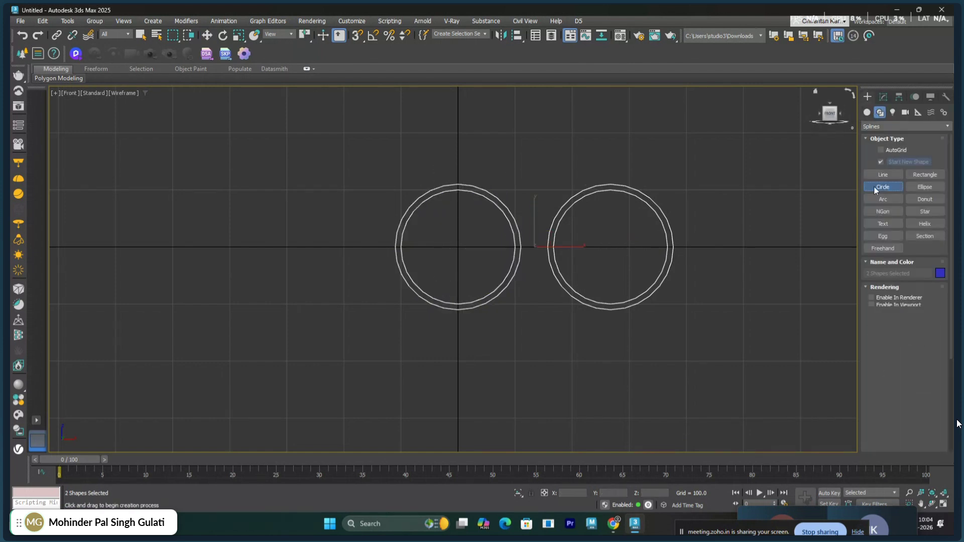
pyautogui.moveTo(532, 131); pyautogui.dragTo(568, 174)
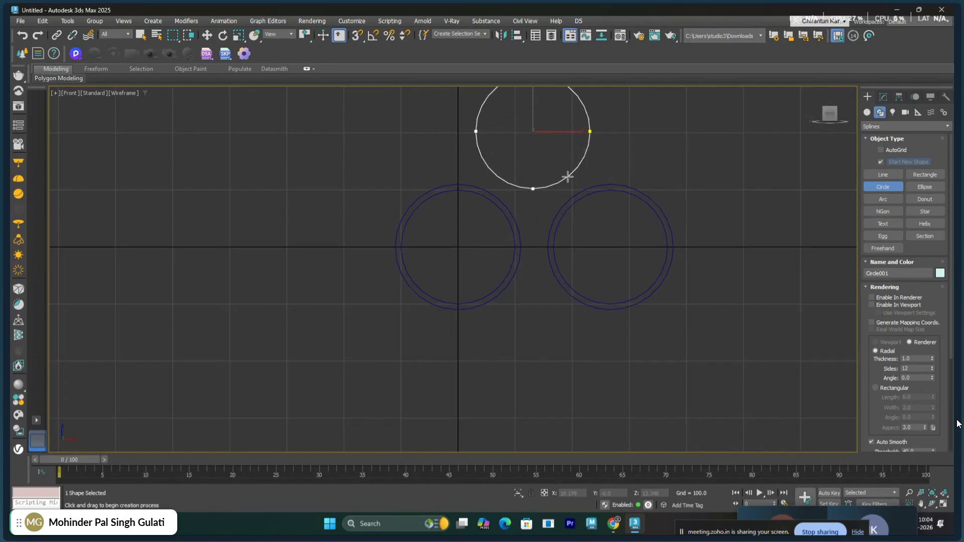
pyautogui.rightClick(661, 191)
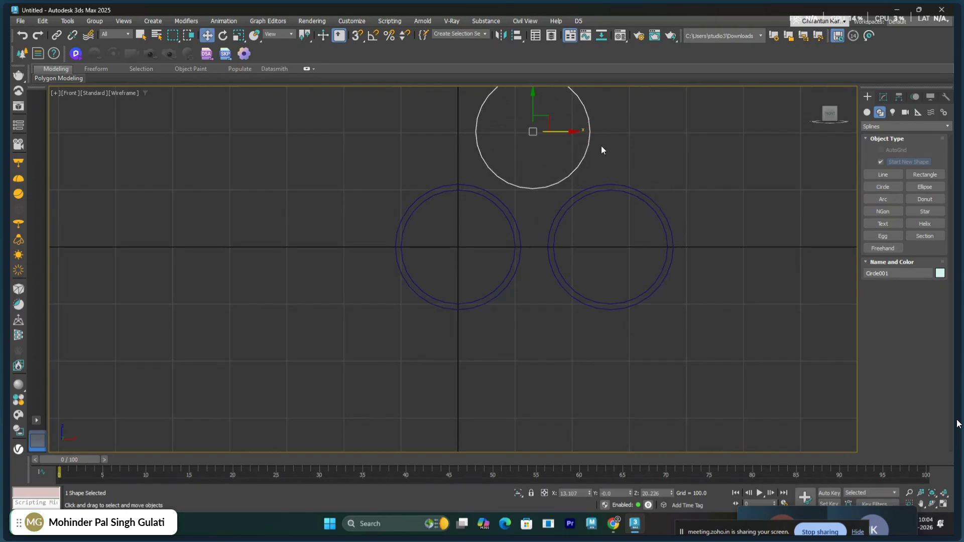
# Delete the circle above the two donuts
pyautogui.moveTo(615, 112); pyautogui.dragTo(586, 151)
pyautogui.click(628, 187)
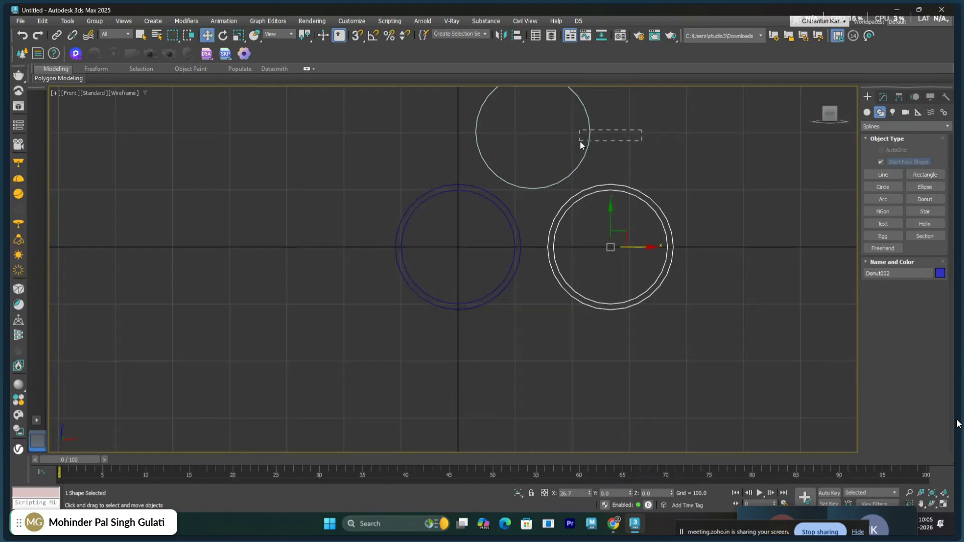
pyautogui.moveTo(580, 145); pyautogui.dragTo(577, 146)
pyautogui.press('Delete')
pyautogui.moveTo(547, 156); pyautogui.dragTo(562, 142, button='middle')
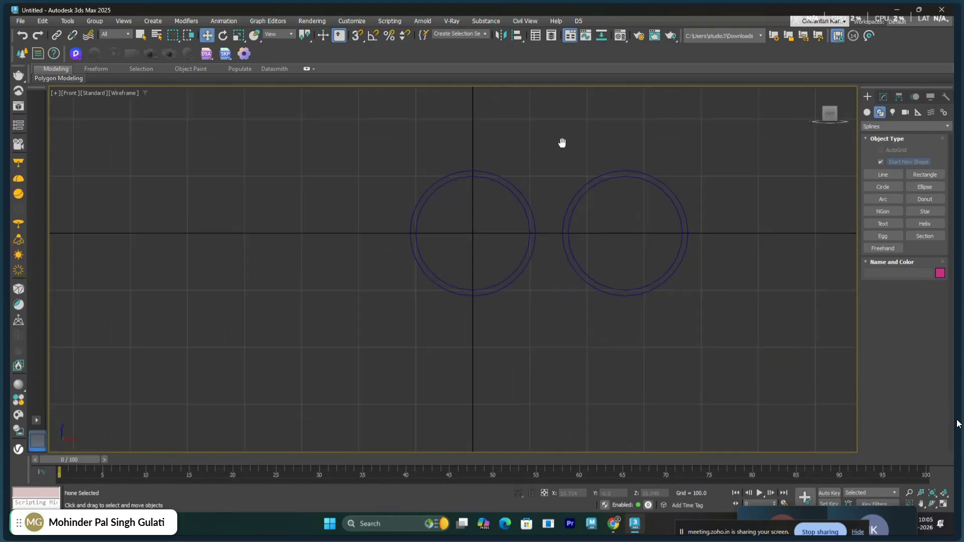
# Move both donuts together about 66.5 units in negative X and about 14 units up in Z
pyautogui.scroll(-2, 601, 172)
pyautogui.moveTo(631, 250); pyautogui.dragTo(598, 267, button='middle')
pyautogui.moveTo(411, 166); pyautogui.dragTo(625, 313)
pyautogui.scroll(-2, 653, 301)
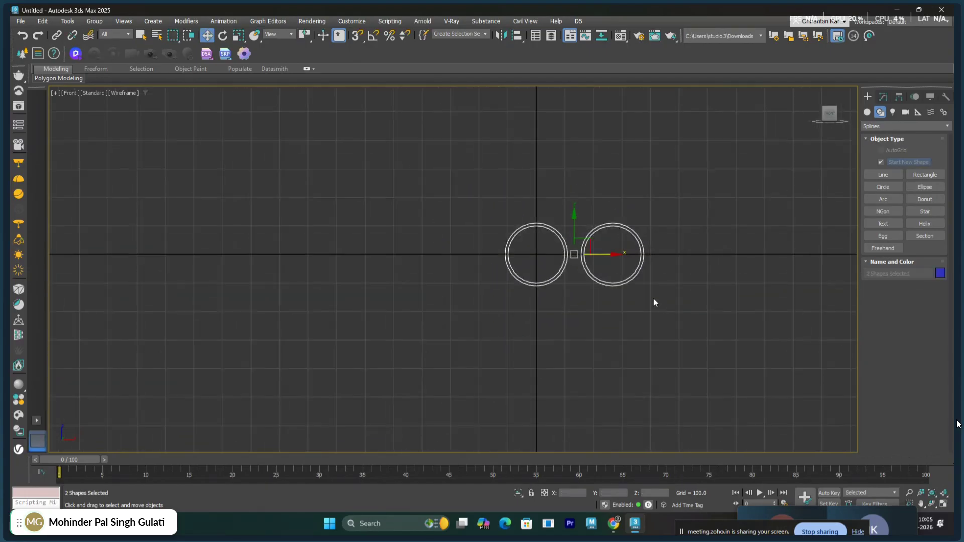
pyautogui.moveTo(583, 258); pyautogui.dragTo(395, 219)
pyautogui.click(395, 293)
# Rename the original donut on the left as "Donut as Front"
pyautogui.scroll(5, 342, 277)
pyautogui.moveTo(346, 274); pyautogui.dragTo(359, 333, button='middle')
pyautogui.click(389, 297)
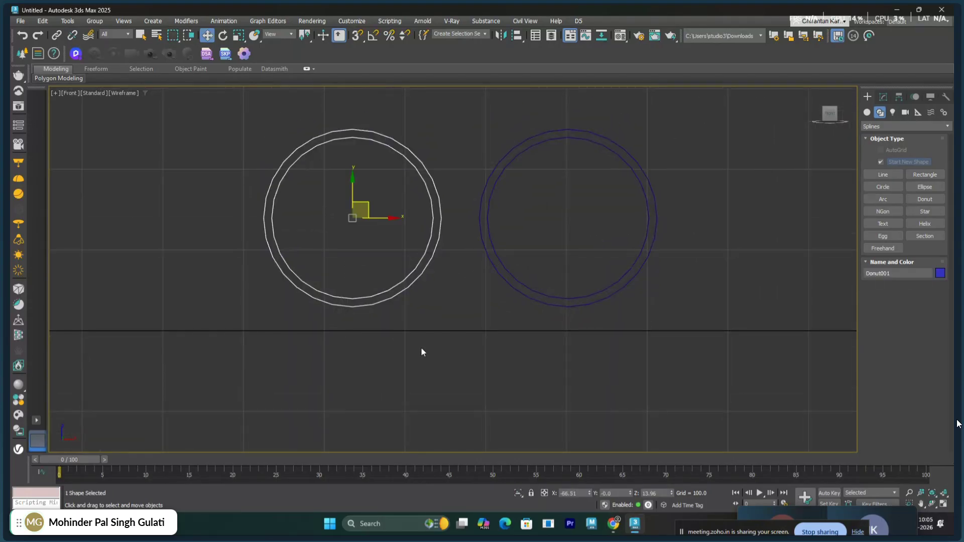
pyautogui.moveTo(890, 273); pyautogui.dragTo(883, 274)
pyautogui.press('BackSpace')
pyautogui.write('as Front')
pyautogui.press('Return')
# Rename the copied donut on the right as "Donut as Back"
pyautogui.click(610, 292)
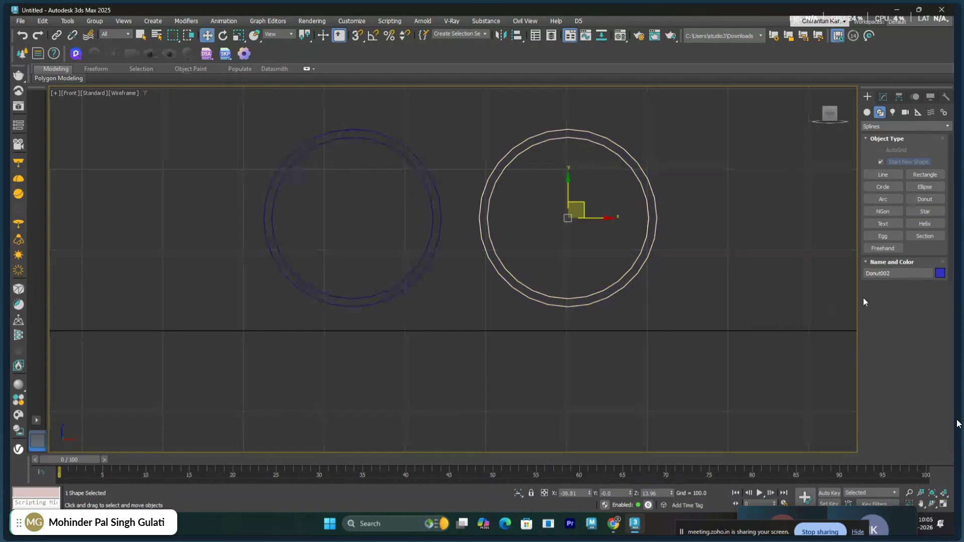
pyautogui.moveTo(900, 274); pyautogui.dragTo(880, 274)
pyautogui.write('as ')
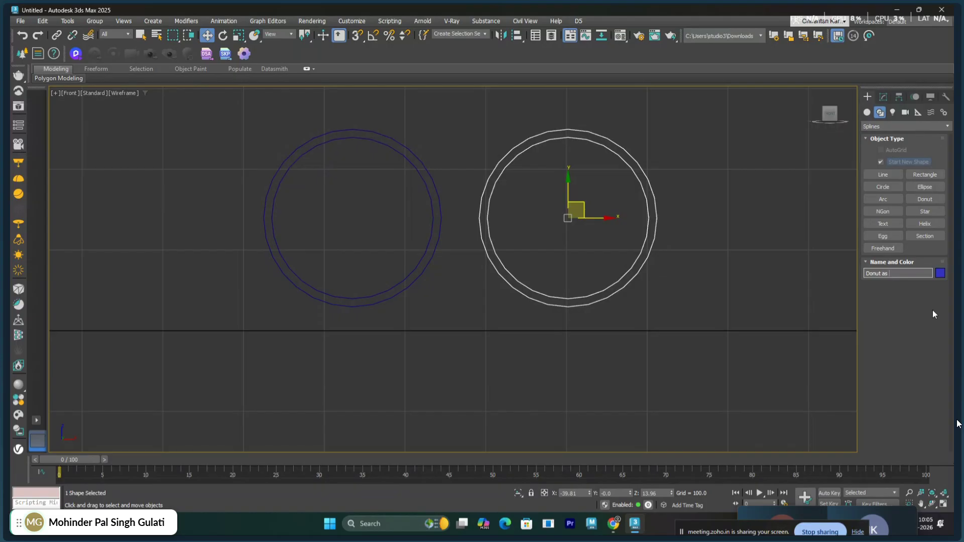
pyautogui.write('Back')
pyautogui.press('Return')
# Select both donuts together and each one separately to check their names
pyautogui.click(430, 309)
pyautogui.moveTo(387, 201); pyautogui.dragTo(598, 282)
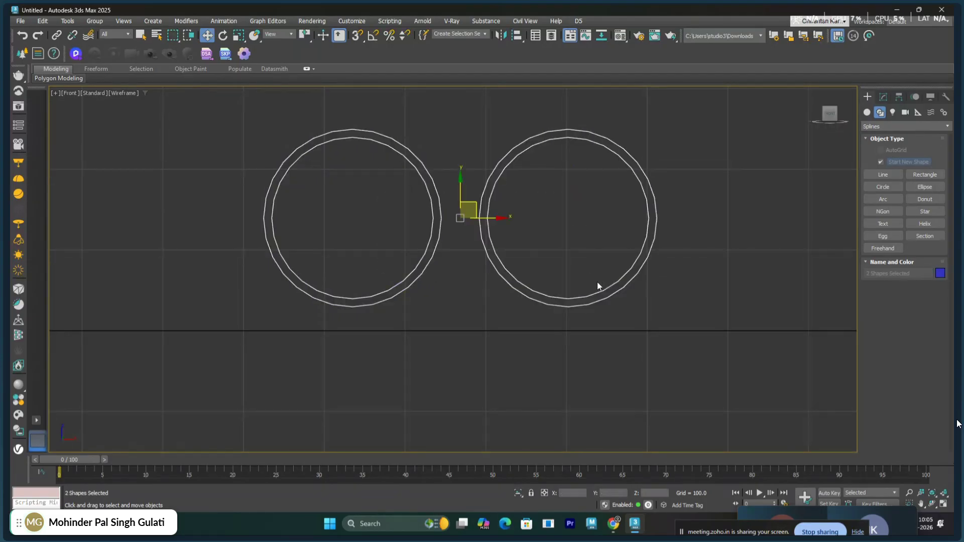
pyautogui.click(402, 144)
pyautogui.moveTo(536, 155); pyautogui.dragTo(535, 155)
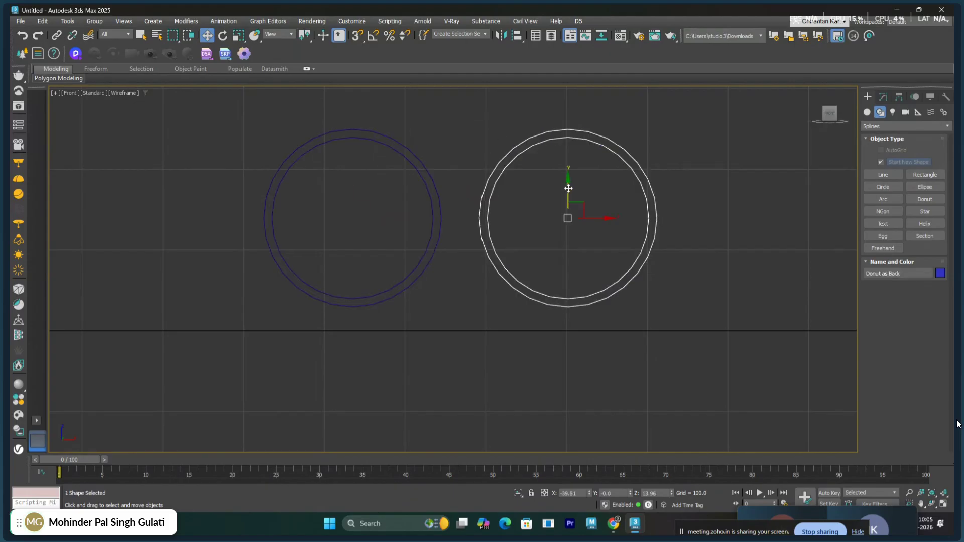
pyautogui.scroll(-6, 578, 224)
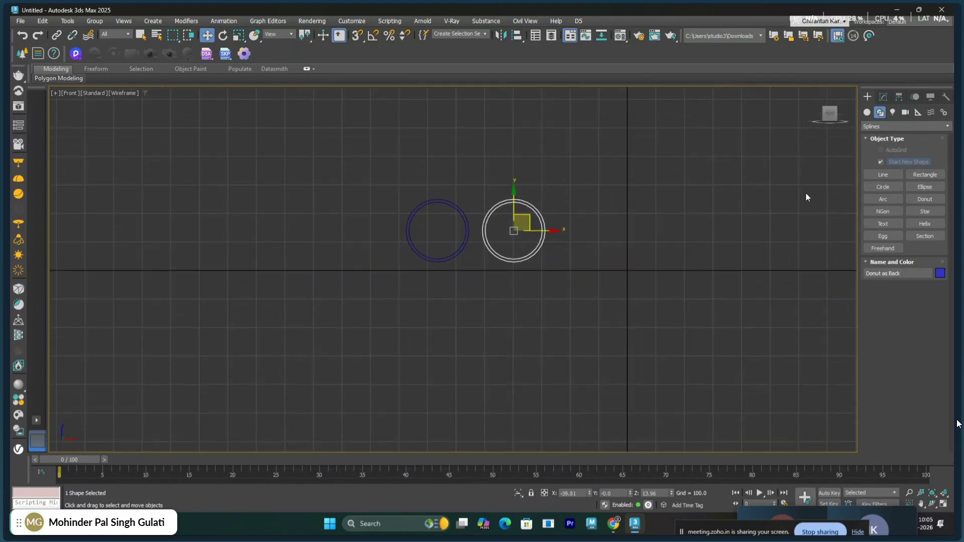
# Draw a straight line about 105 units long in positive Y in the Top view, starting on the X axis to the right of the origin
pyautogui.click(882, 174)
pyautogui.moveTo(710, 260); pyautogui.dragTo(531, 253, button='middle')
pyautogui.press('t')
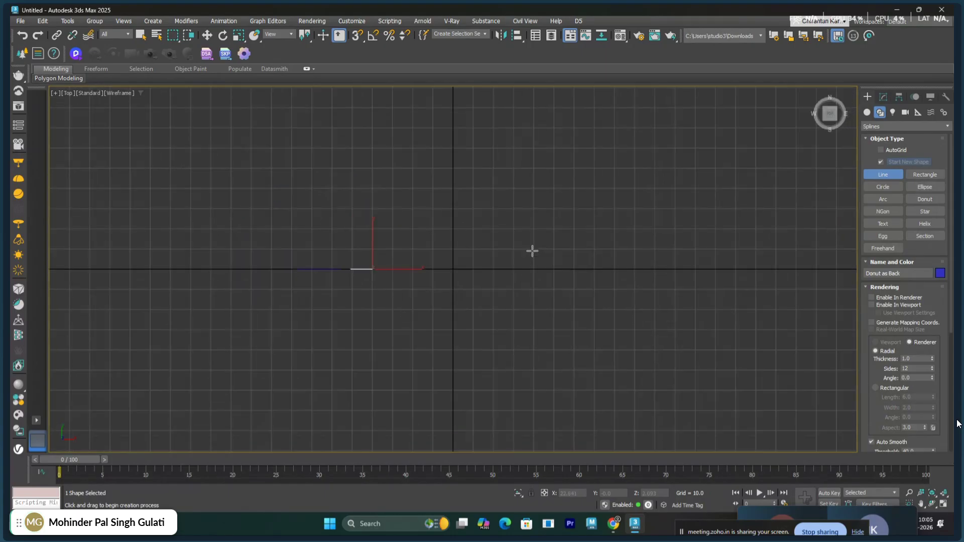
pyautogui.moveTo(537, 250); pyautogui.dragTo(498, 288, button='middle')
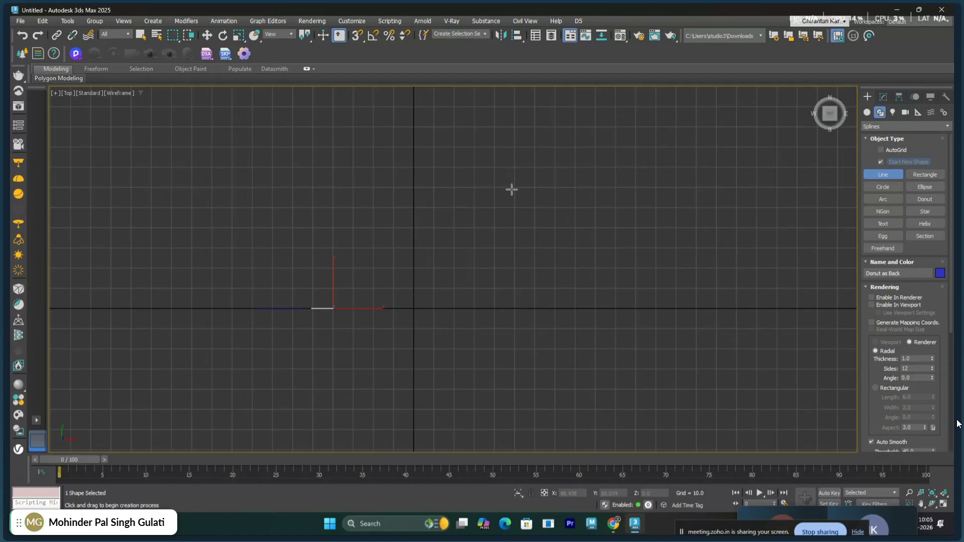
pyautogui.click(516, 309)
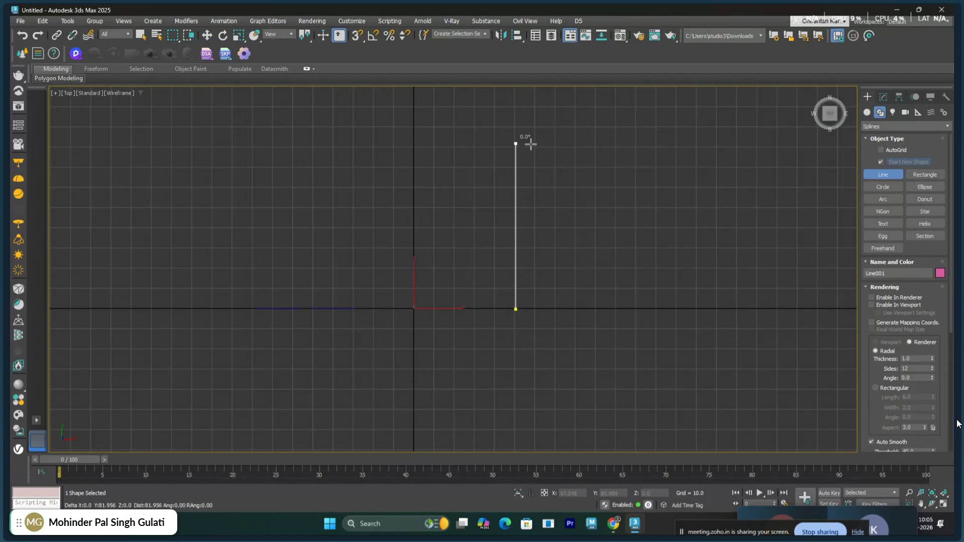
pyautogui.keyDown('shift'); pyautogui.click(532, 96); pyautogui.keyUp('shift')
pyautogui.rightClick(539, 115)
pyautogui.rightClick(538, 115)
# Move the line about 49 units in negative X in the Perspective view and rename it "Line as Path"
pyautogui.scroll(-2, 560, 235)
pyautogui.moveTo(564, 261); pyautogui.dragTo(489, 321, button='middle')
pyautogui.press('p')
pyautogui.moveTo(490, 321); pyautogui.dragTo(624, 384, button='middle')
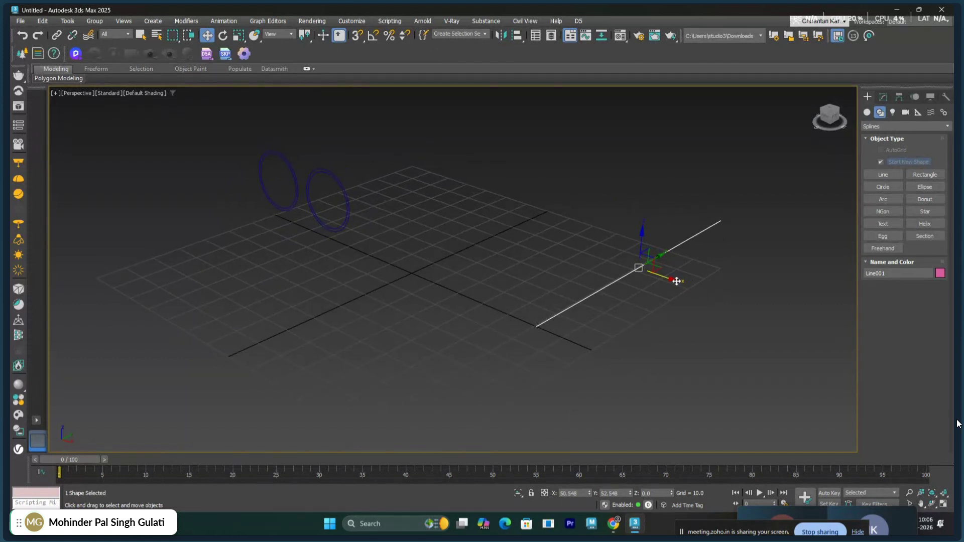
pyautogui.moveTo(675, 280); pyautogui.dragTo(552, 216)
pyautogui.keyDown('alt'); pyautogui.moveTo(662, 271); pyautogui.dragTo(738, 277, button='middle'); pyautogui.keyUp('alt')
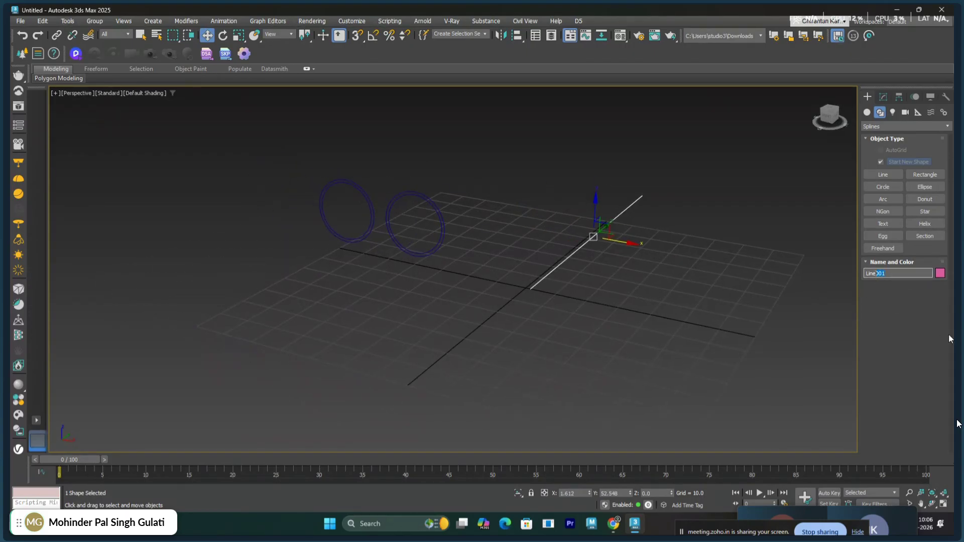
pyautogui.write('as Path')
pyautogui.press('Return')
# Select the front donut and the back donut in turn to check their names
pyautogui.click(552, 279)
pyautogui.moveTo(598, 284); pyautogui.dragTo(598, 284)
pyautogui.moveTo(328, 198); pyautogui.dragTo(328, 198)
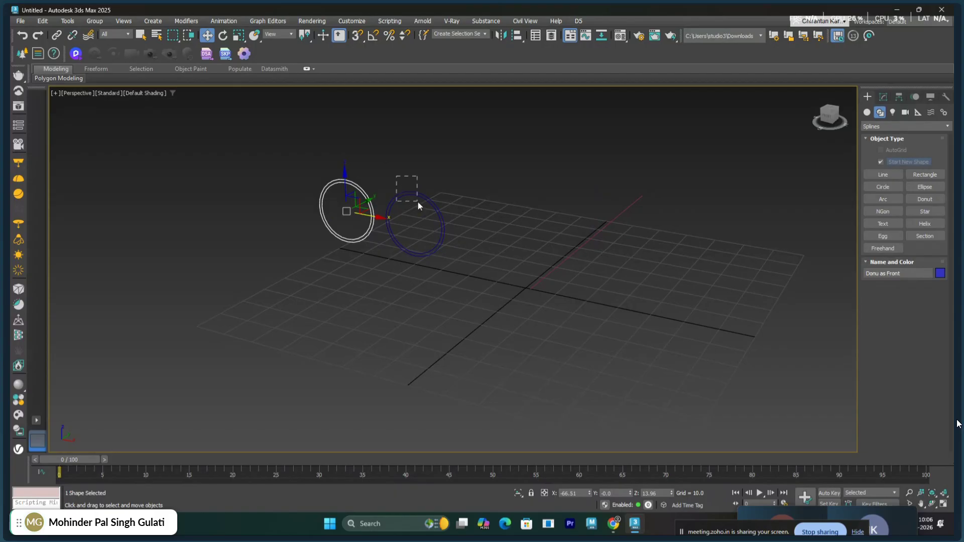
pyautogui.moveTo(418, 202); pyautogui.dragTo(418, 202)
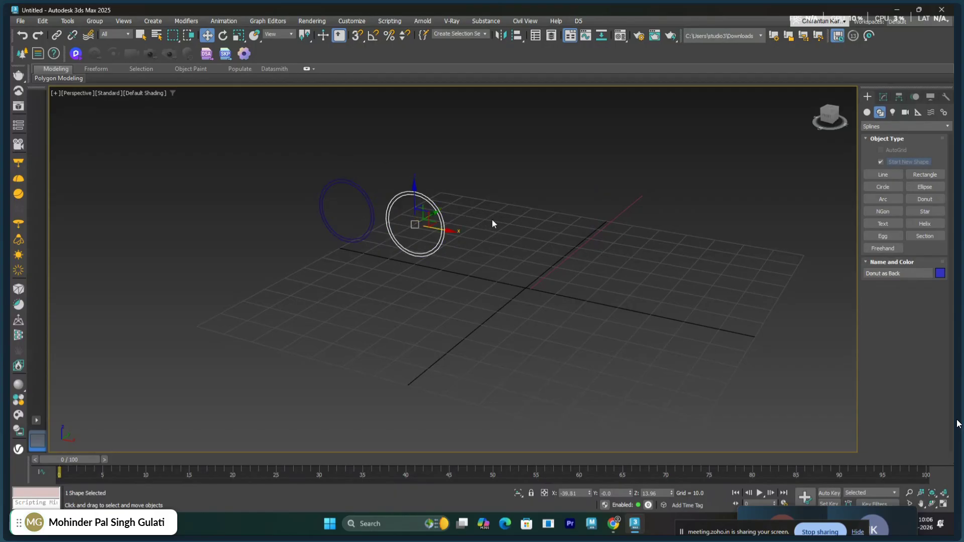
# Create a Loft compound object along the "Line as Path" spline, using the front donut as its instanced shape
pyautogui.click(548, 226)
pyautogui.moveTo(548, 225); pyautogui.dragTo(638, 281)
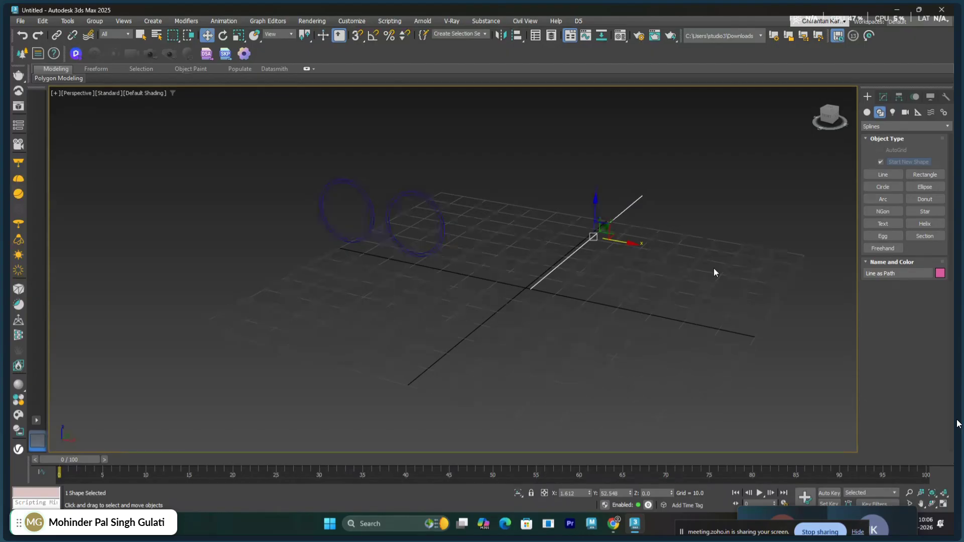
pyautogui.click(884, 98)
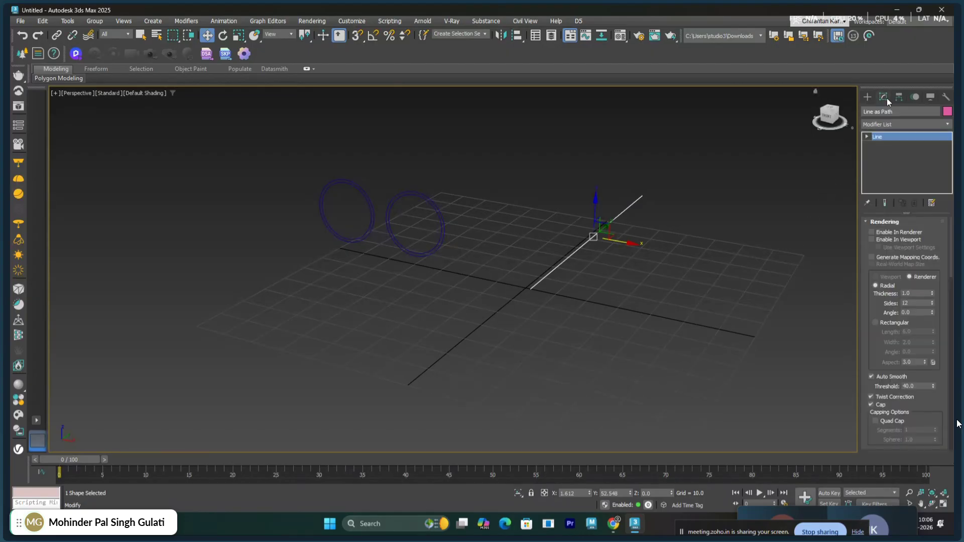
pyautogui.click(867, 97)
pyautogui.click(867, 113)
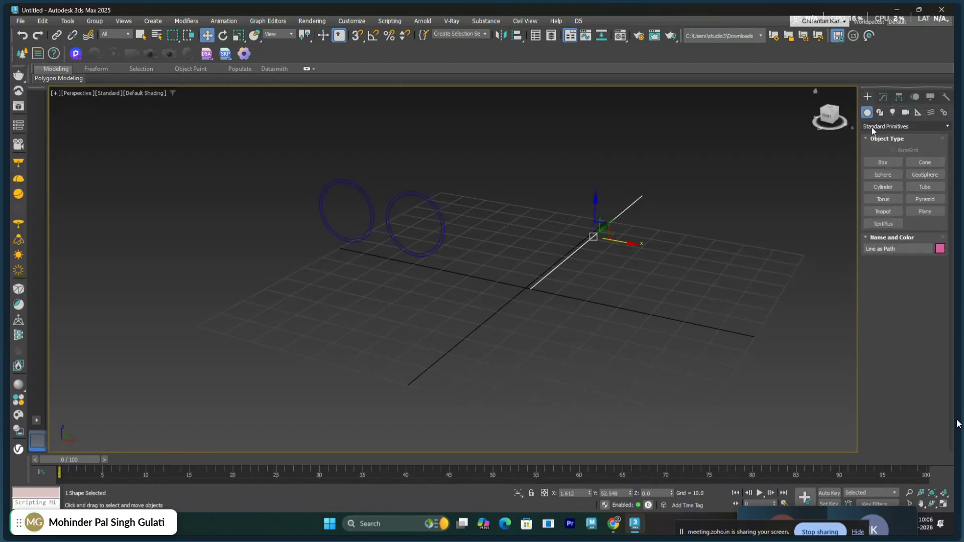
pyautogui.click(886, 126)
pyautogui.click(879, 154)
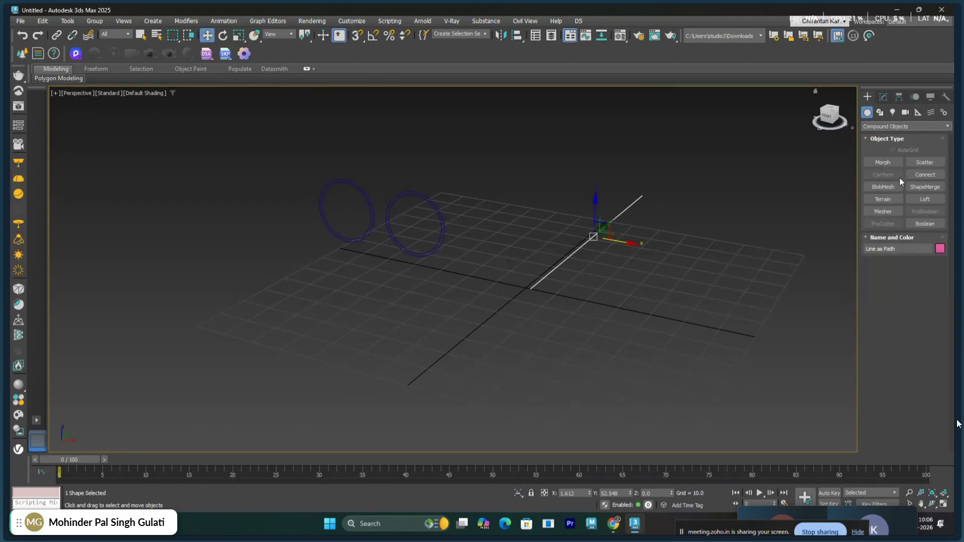
pyautogui.click(925, 199)
pyautogui.click(936, 272)
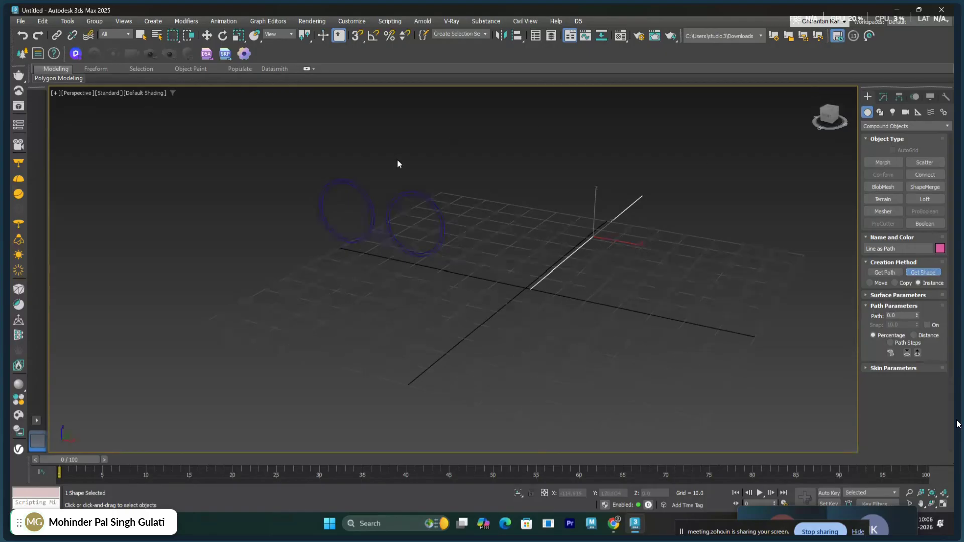
pyautogui.click(364, 192)
pyautogui.moveTo(640, 284)
pyautogui.keyDown('alt'); pyautogui.mouseDown(button='middle')
pyautogui.moveTo(660, 261)
pyautogui.moveTo(621, 284)
pyautogui.mouseUp(button='middle'); pyautogui.keyUp('alt')
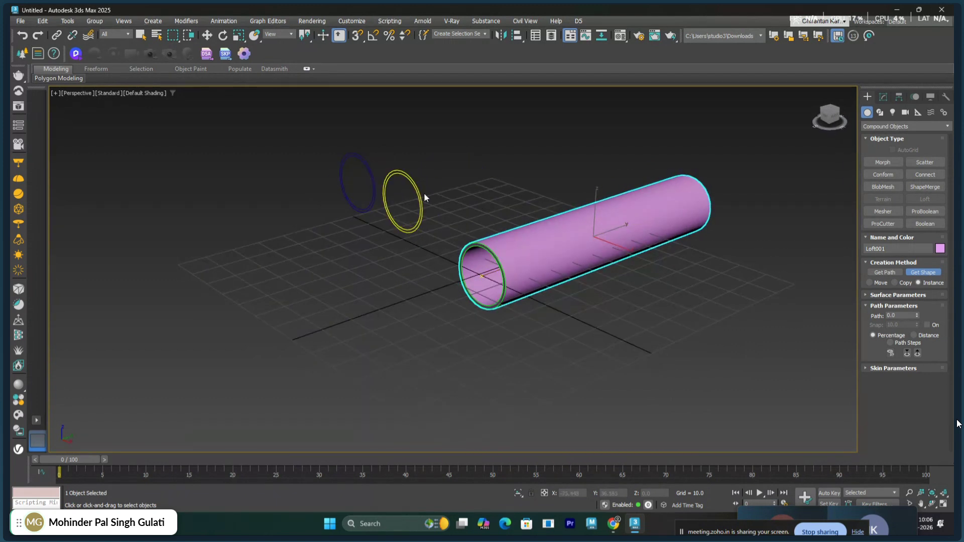
# Set the loft's path position to 100 percent and get the back donut as the shape there
pyautogui.doubleClick(898, 316)
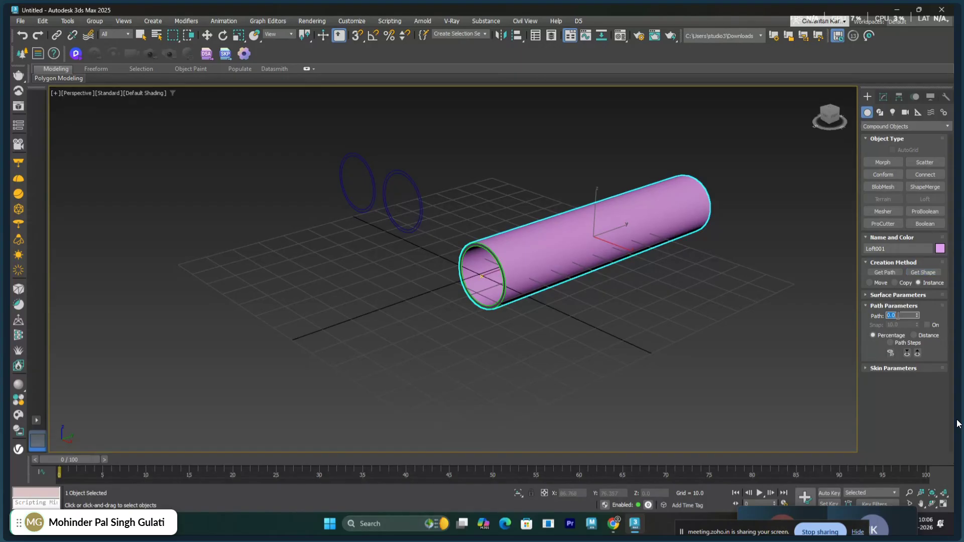
pyautogui.write('10w')
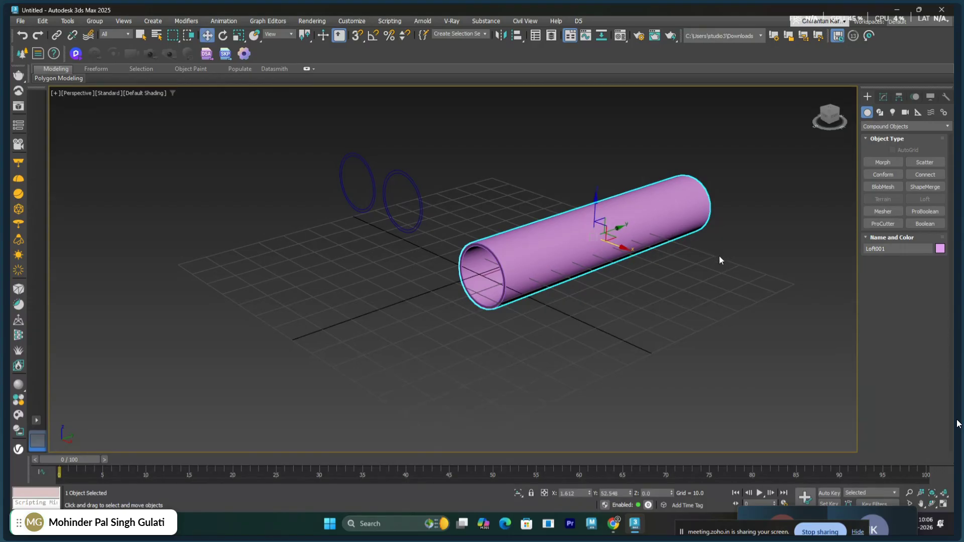
pyautogui.press('F3')
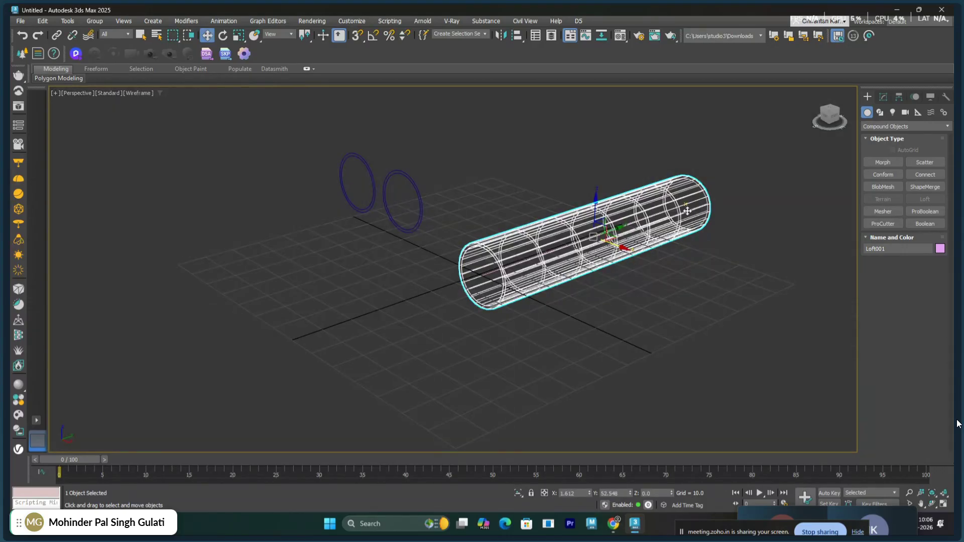
pyautogui.click(883, 97)
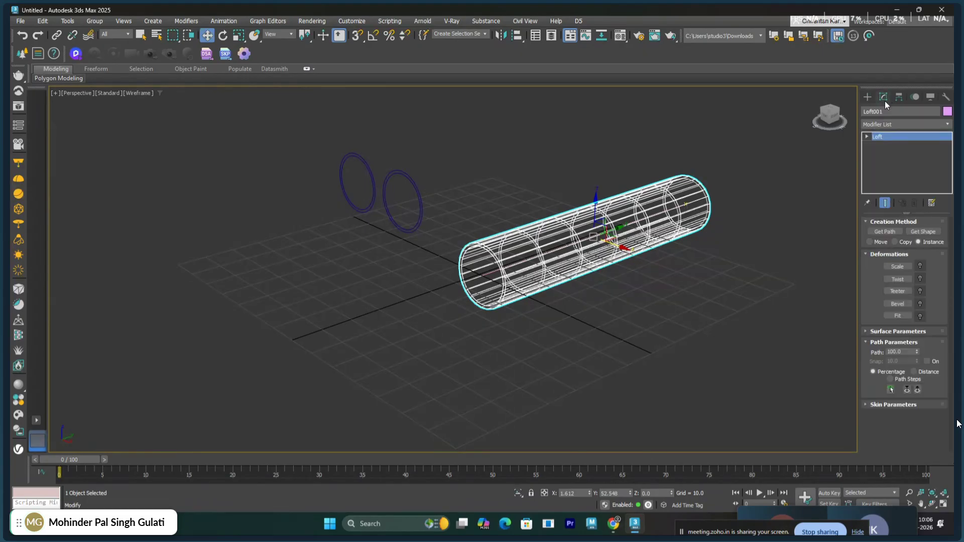
pyautogui.click(922, 232)
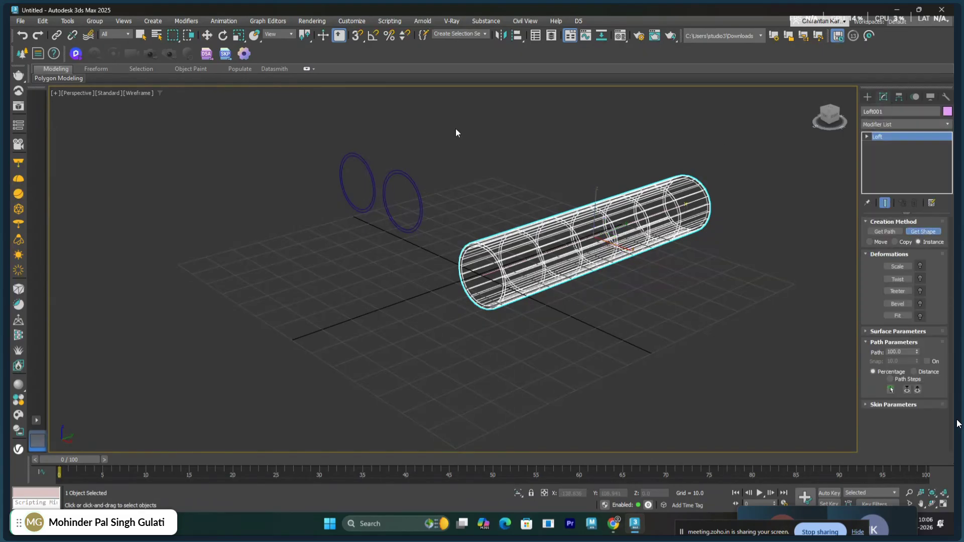
pyautogui.click(413, 179)
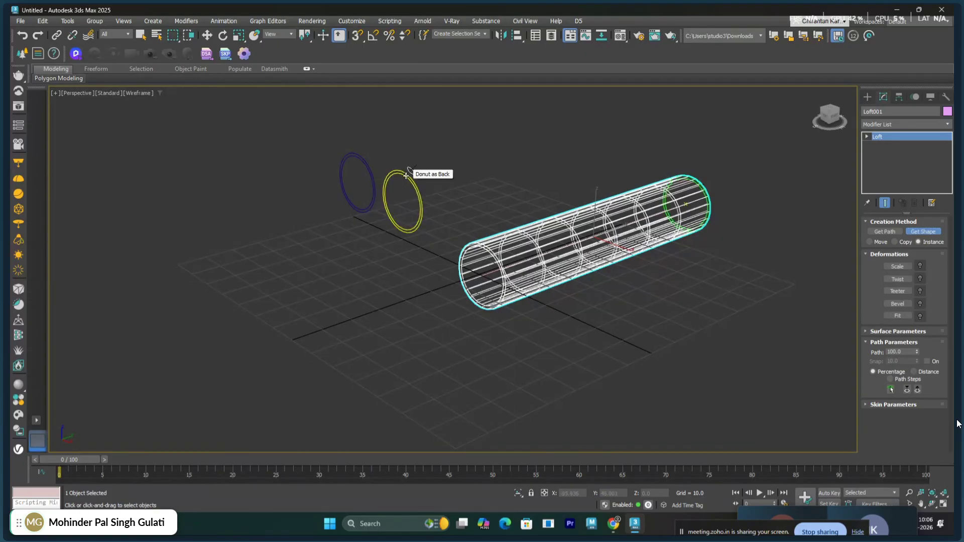
pyautogui.press('w')
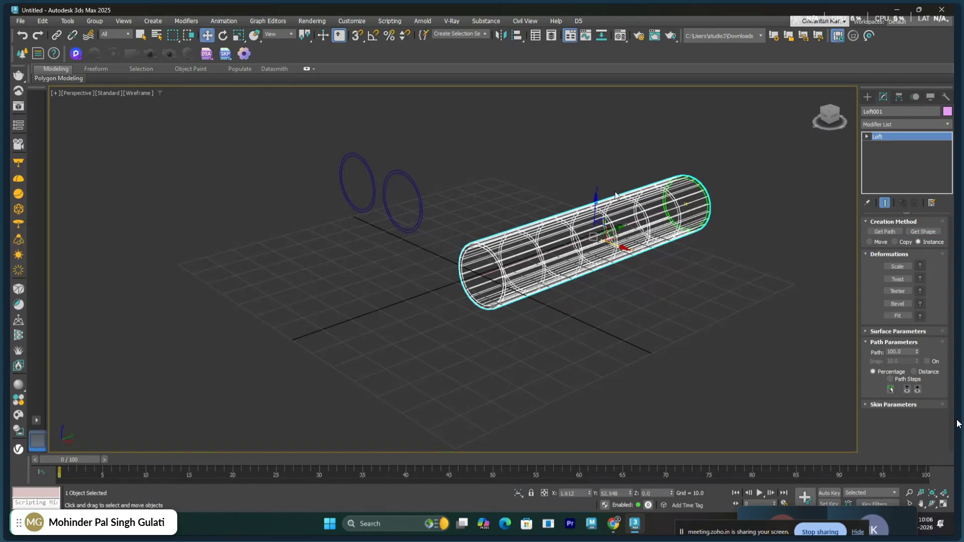
# Display the loft shaded with edged faces
pyautogui.moveTo(705, 258); pyautogui.dragTo(712, 253, button='middle')
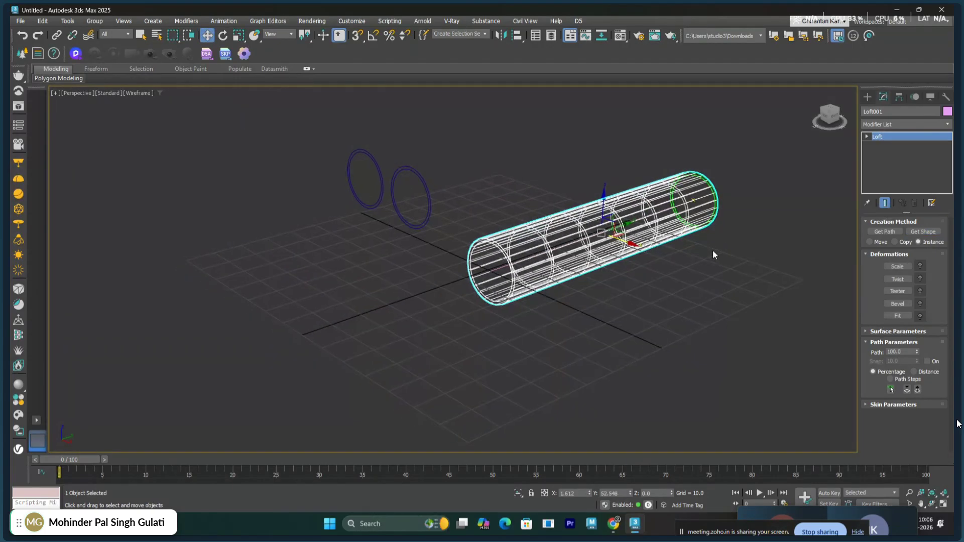
pyautogui.press('F3')
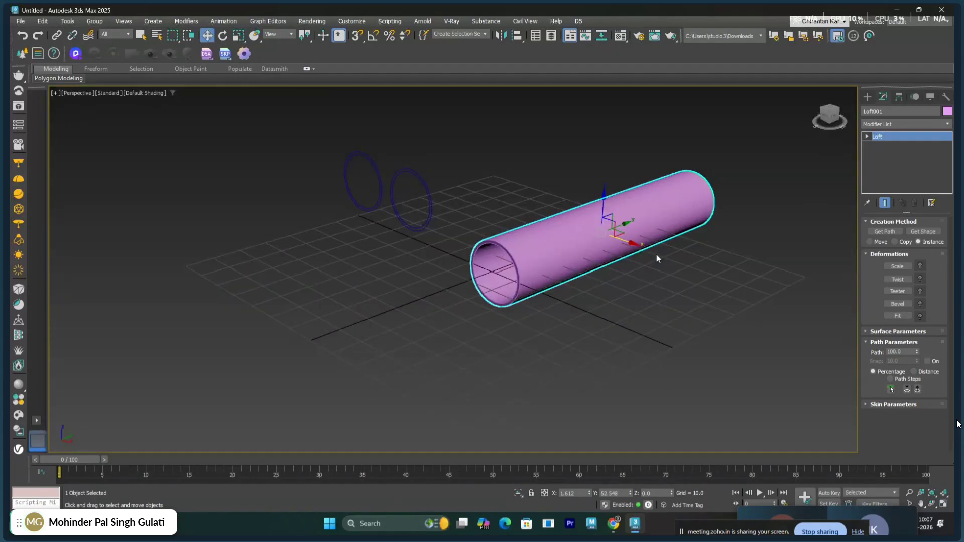
pyautogui.press('F4')
pyautogui.keyDown('alt'); pyautogui.moveTo(643, 260); pyautogui.dragTo(597, 214, button='middle'); pyautogui.keyUp('alt')
pyautogui.scroll(4, 594, 201)
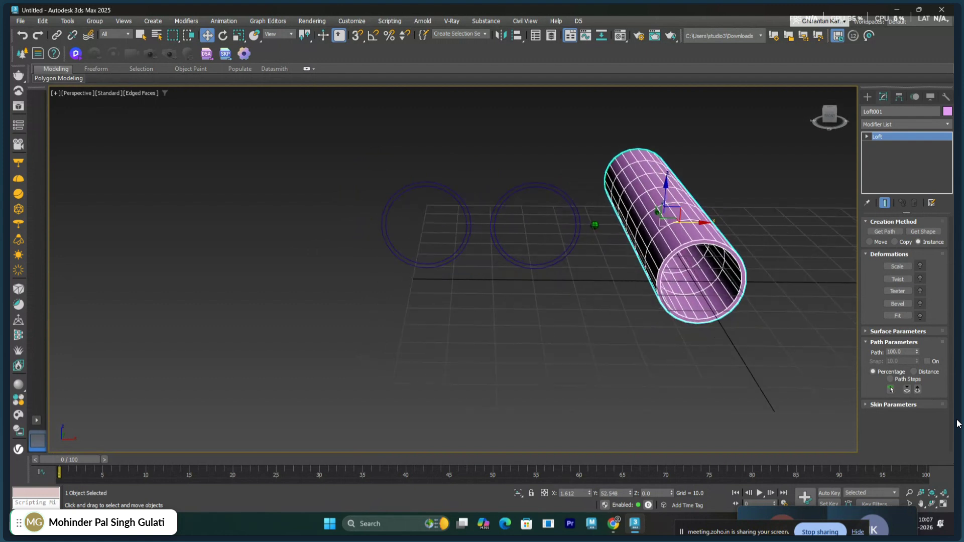
# Set Radius 2 of the back donut to 0.001
pyautogui.click(564, 192)
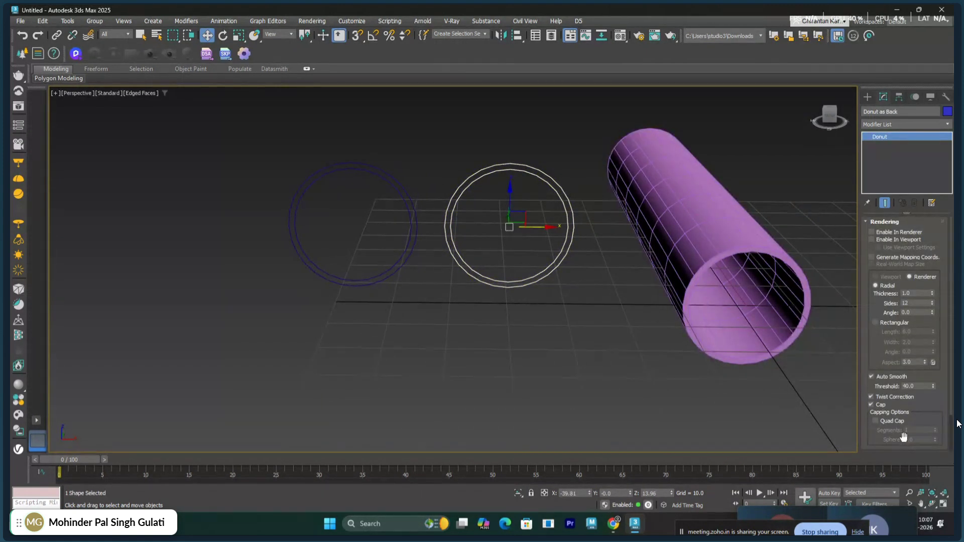
pyautogui.scroll(-2, 904, 437)
pyautogui.click(918, 446)
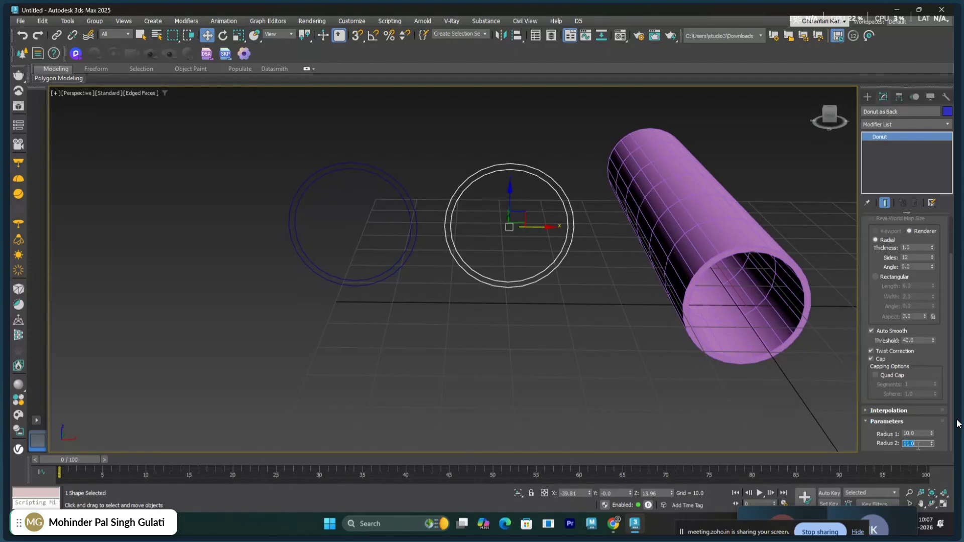
pyautogui.press('BackSpace')
pyautogui.write('.001')
pyautogui.press('Return')
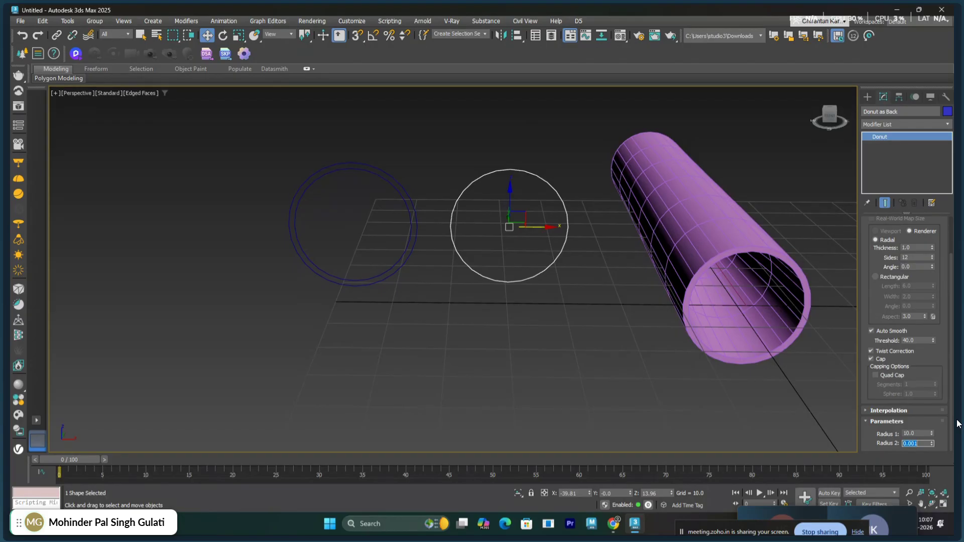
# Examine the loft's back end and interior from several sides, in both shaded and wireframe display
pyautogui.keyDown('alt'); pyautogui.moveTo(781, 301); pyautogui.dragTo(405, 224, button='middle'); pyautogui.keyUp('alt')
pyautogui.scroll(-3, 637, 247)
pyautogui.moveTo(639, 248); pyautogui.dragTo(612, 226, button='middle')
pyautogui.keyDown('alt'); pyautogui.moveTo(723, 242); pyautogui.dragTo(656, 235, button='middle'); pyautogui.keyUp('alt')
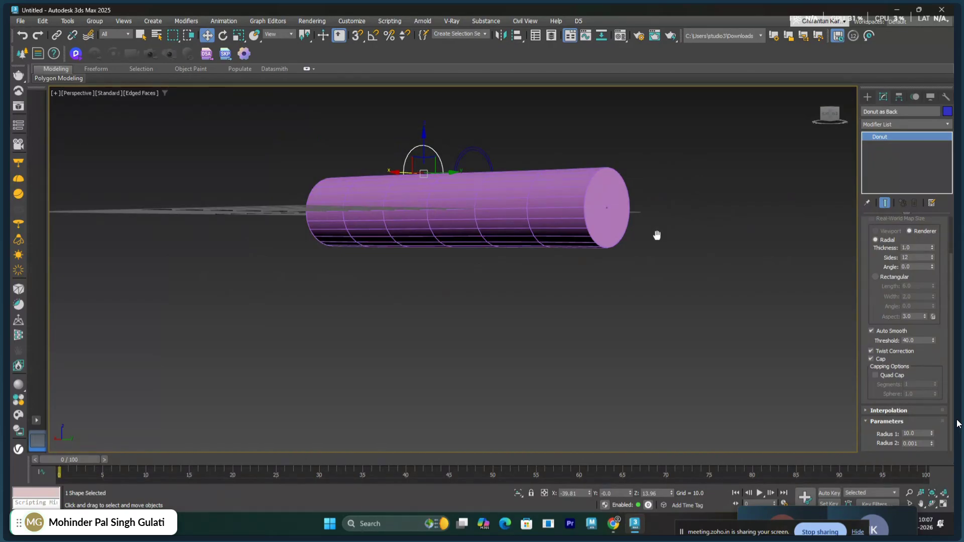
pyautogui.keyDown('alt'); pyautogui.moveTo(657, 235); pyautogui.dragTo(676, 276, button='middle'); pyautogui.keyUp('alt')
pyautogui.press('F3')
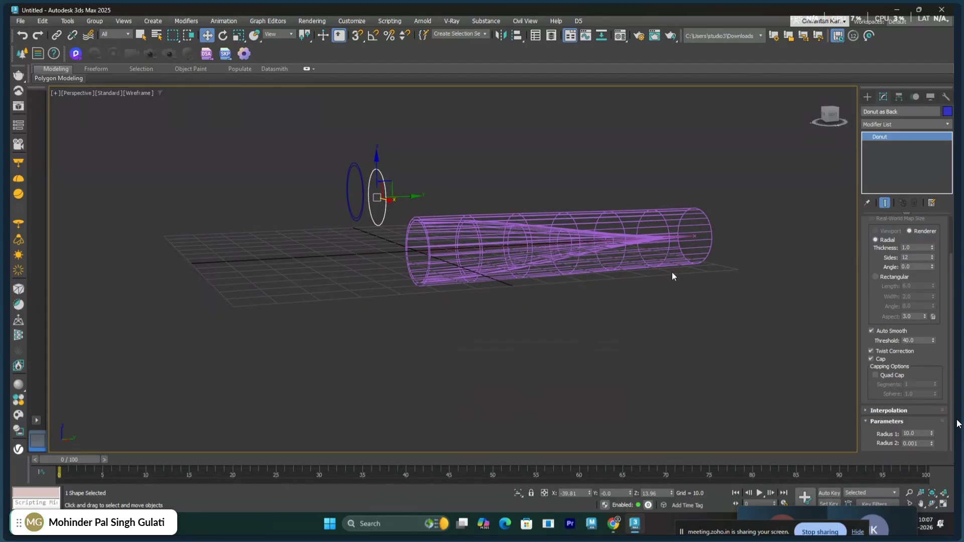
pyautogui.scroll(5, 671, 272)
pyautogui.scroll(2, 650, 256)
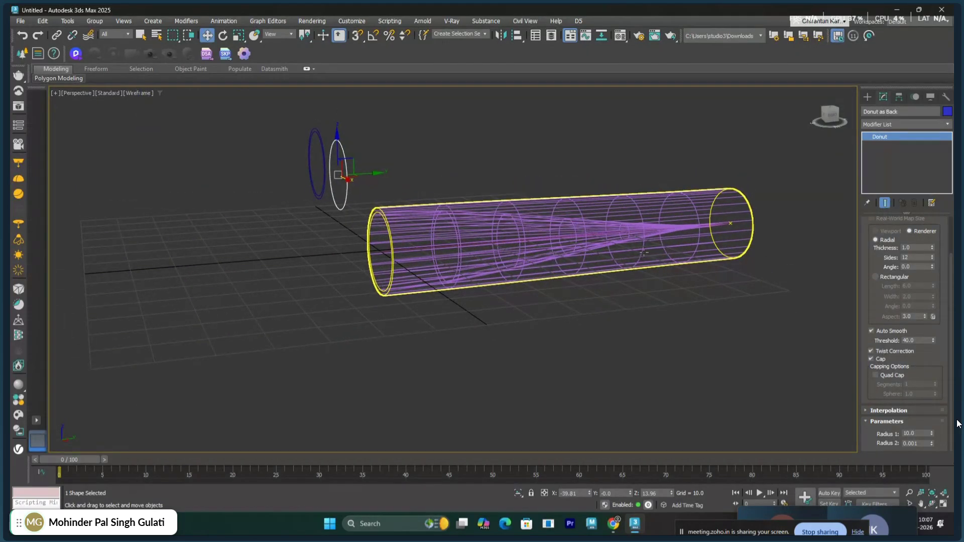
pyautogui.moveTo(653, 255); pyautogui.dragTo(619, 256, button='middle')
# Set the loft's path position to 99.9 percent, get the front donut as the shape there, and return to shaded display
pyautogui.click(619, 256)
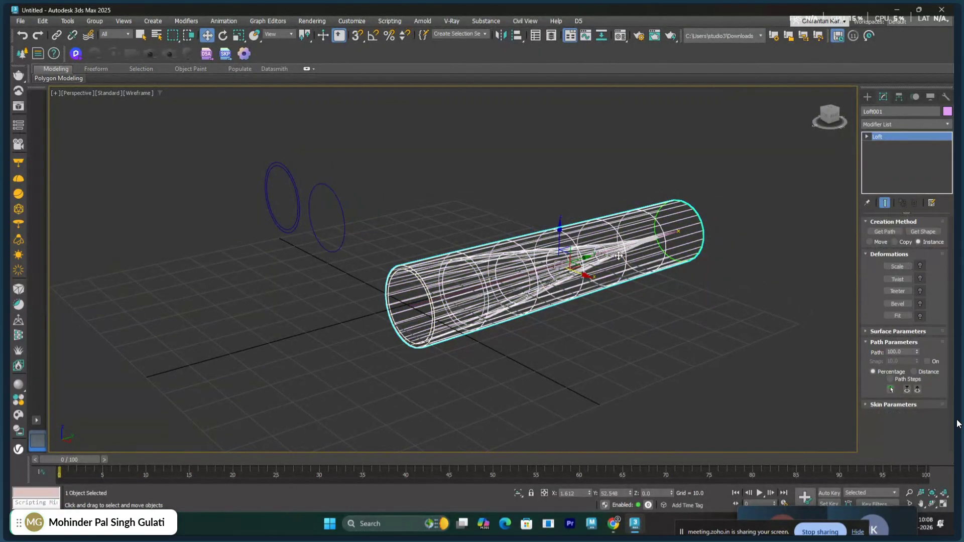
pyautogui.rightClick(751, 249)
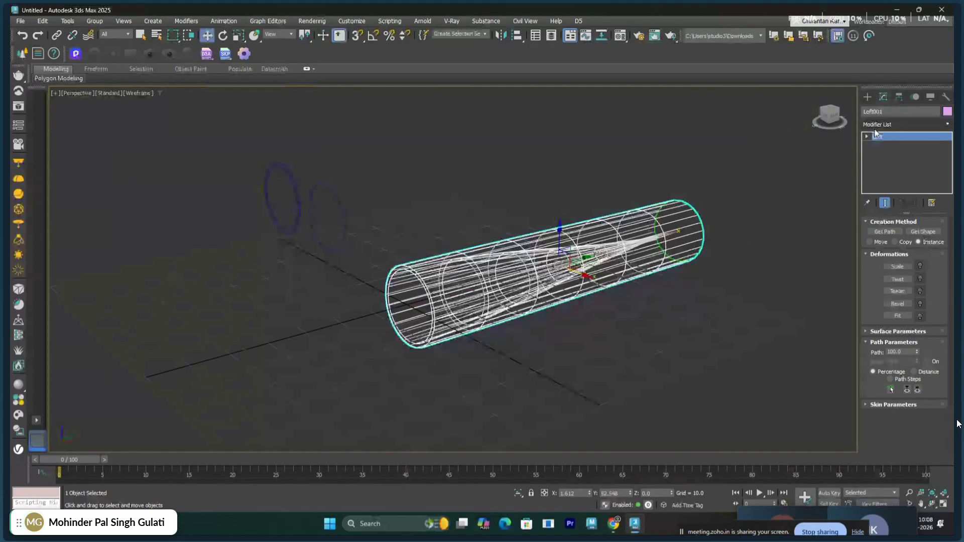
pyautogui.click(904, 352)
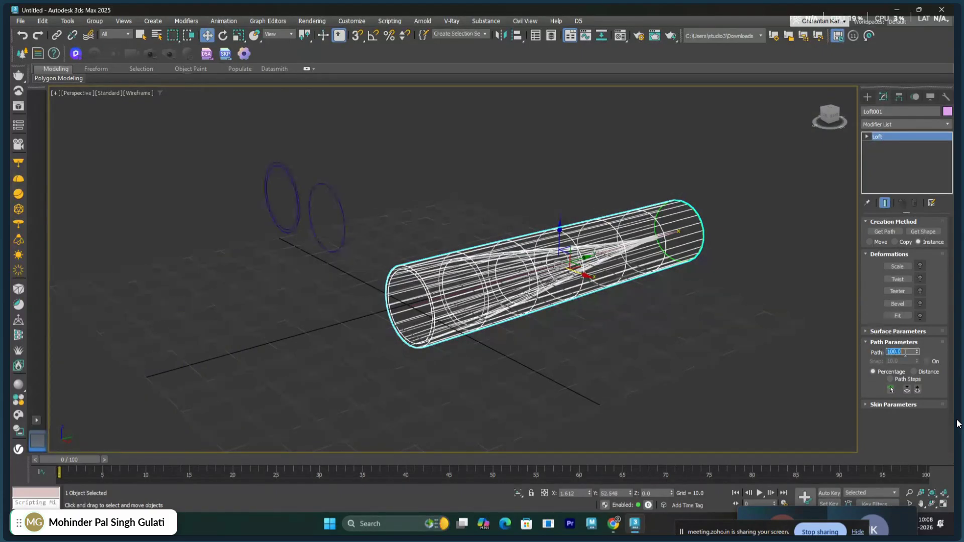
pyautogui.write('99.9')
pyautogui.press('Return')
pyautogui.click(929, 233)
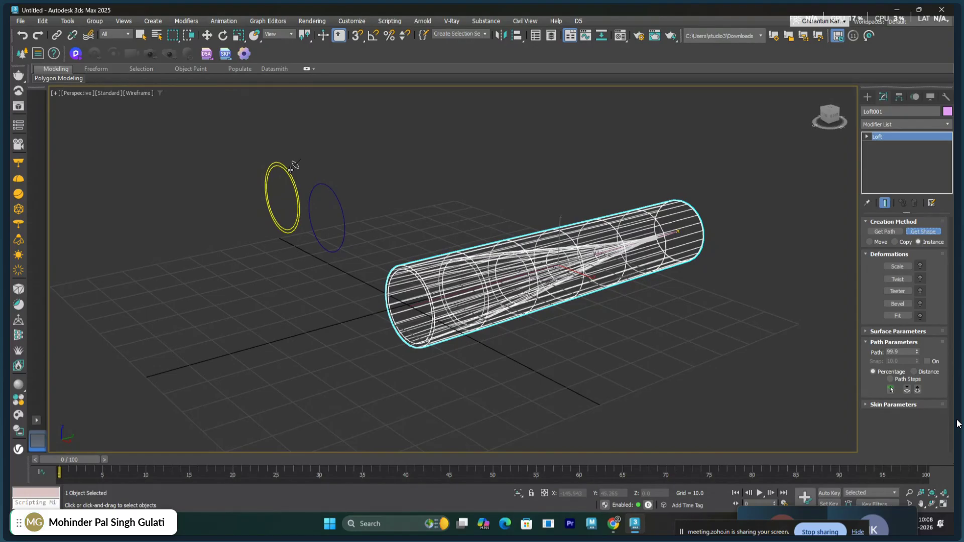
pyautogui.click(290, 170)
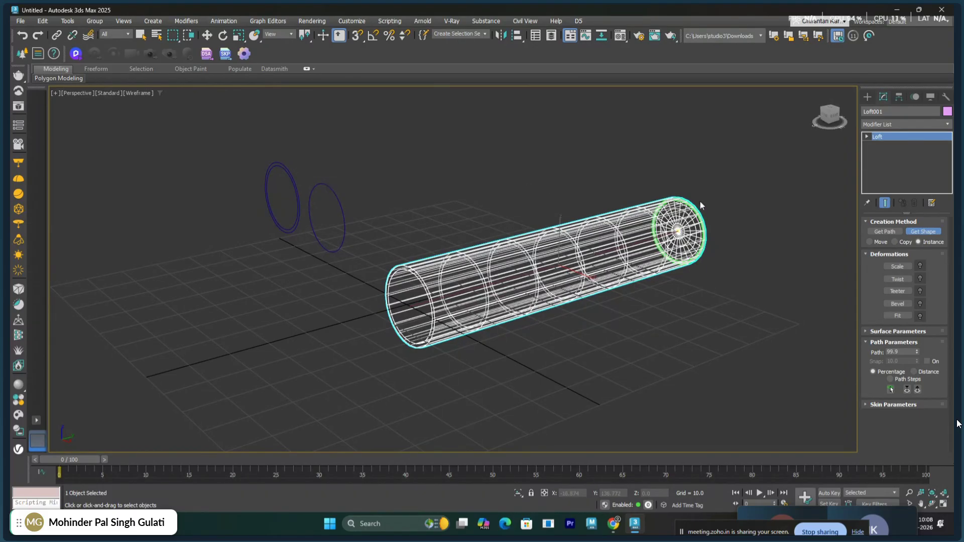
pyautogui.press('w')
pyautogui.moveTo(700, 176)
pyautogui.keyDown('alt'); pyautogui.mouseDown(button='middle')
pyautogui.moveTo(710, 226)
pyautogui.moveTo(700, 233)
pyautogui.moveTo(611, 250)
pyautogui.moveTo(557, 242)
pyautogui.moveTo(716, 233)
pyautogui.mouseUp(button='middle'); pyautogui.keyUp('alt')
pyautogui.press('F3')
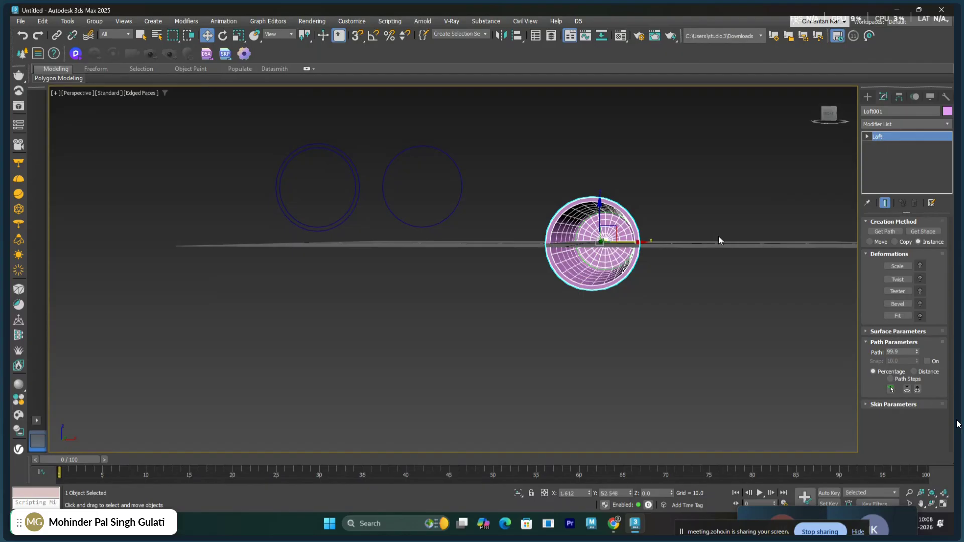
# Switch to Chrome and examine the Colgate toothpaste tube images in the Google search results as reference, closely viewing the tube's shape
pyautogui.keyDown('alt'); pyautogui.moveTo(719, 236); pyautogui.dragTo(609, 306, button='middle'); pyautogui.keyUp('alt')
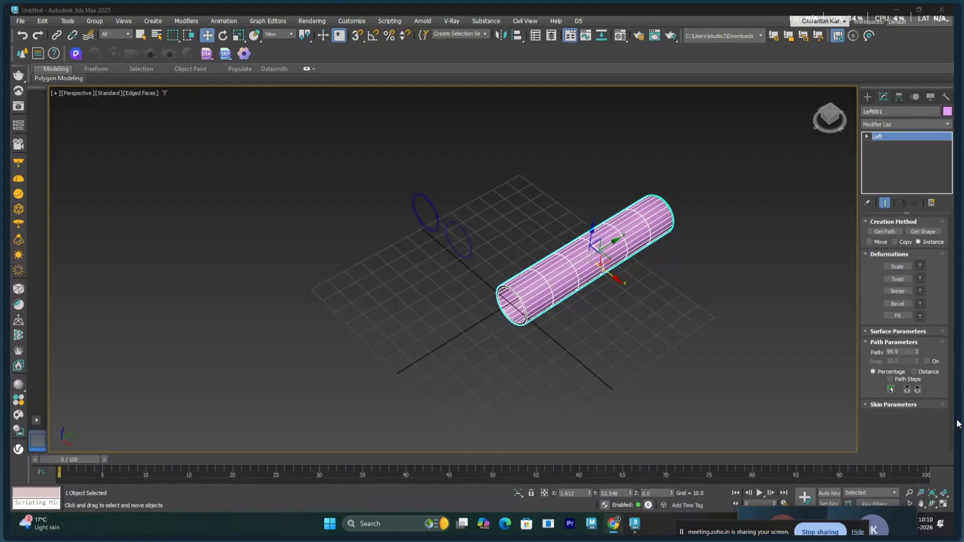
pyautogui.hotkey('alt', 'Tab')
pyautogui.moveTo(413, 71); pyautogui.dragTo(251, 34)
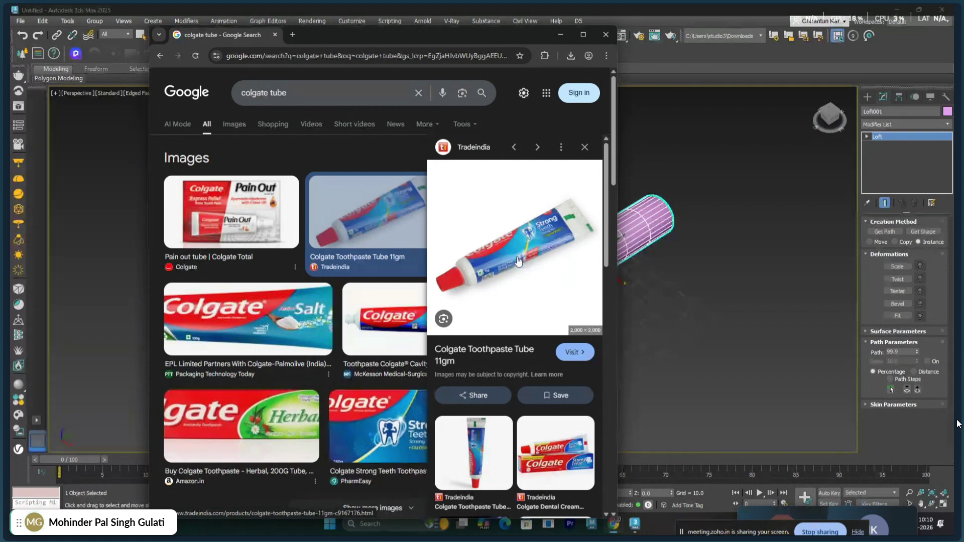
pyautogui.click(583, 35)
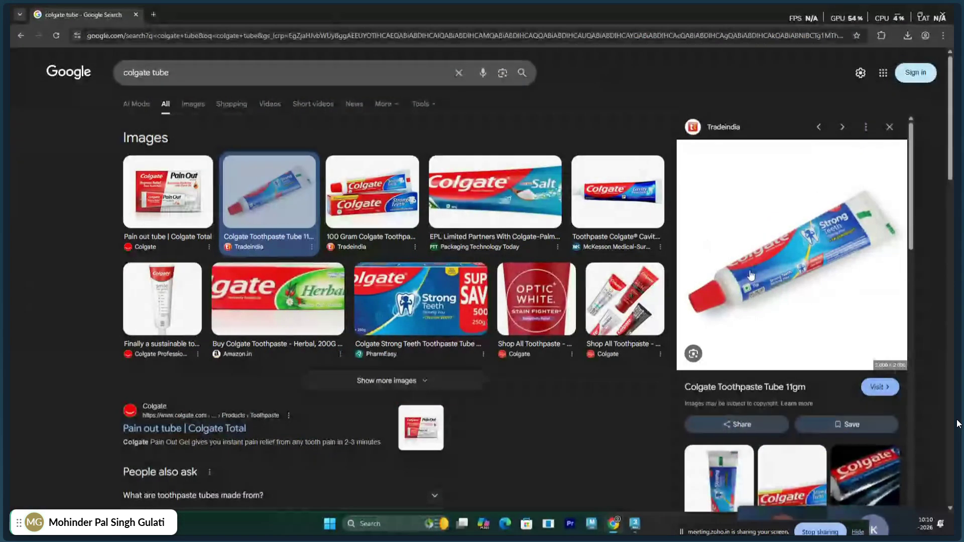
pyautogui.scroll(-5, 821, 259)
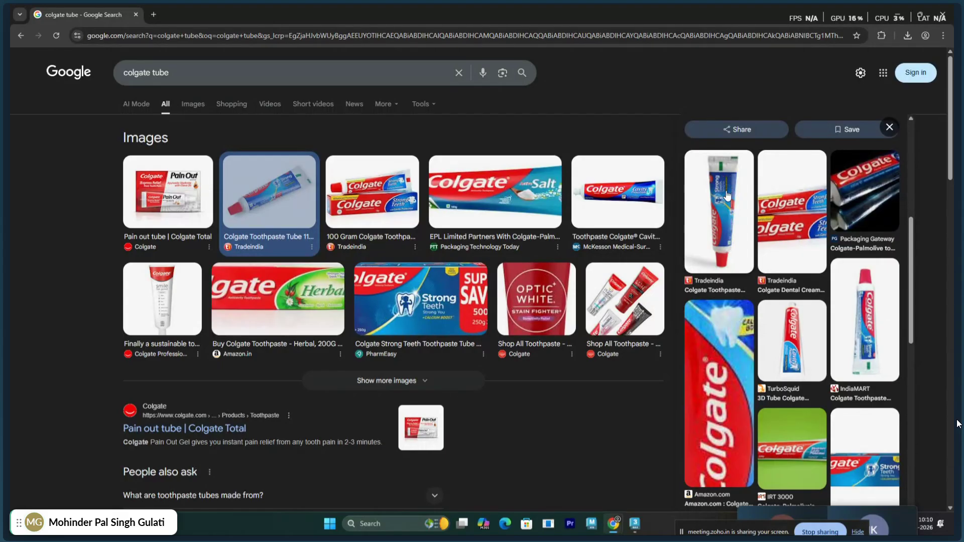
pyautogui.scroll(2, 722, 206)
pyautogui.scroll(2, 722, 206)
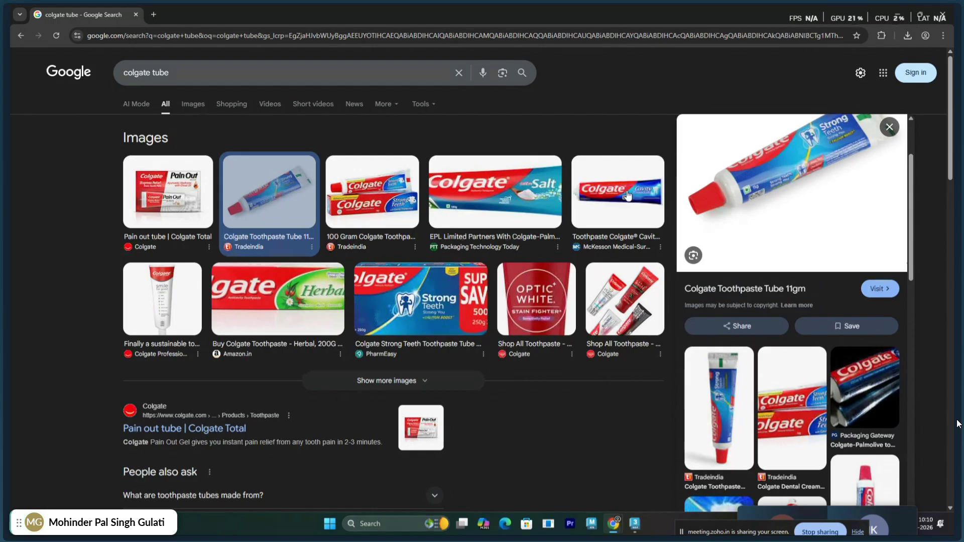
pyautogui.scroll(1, 728, 204)
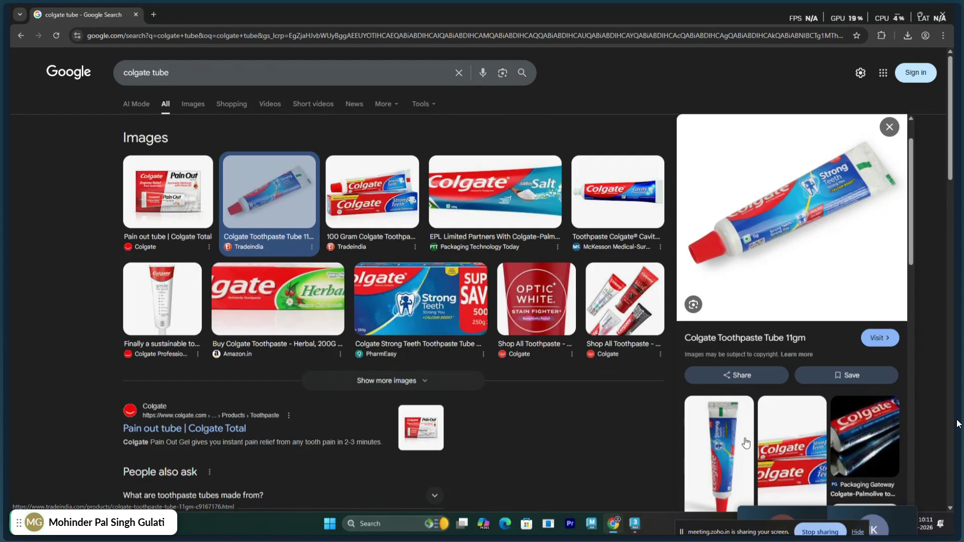
pyautogui.scroll(-3, 723, 346)
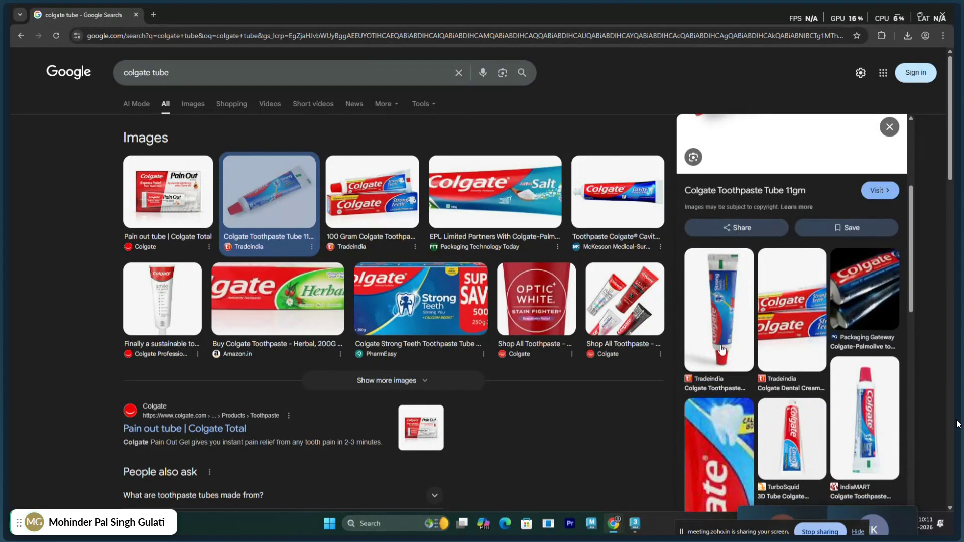
pyautogui.scroll(-5, 739, 346)
pyautogui.scroll(-3, 758, 341)
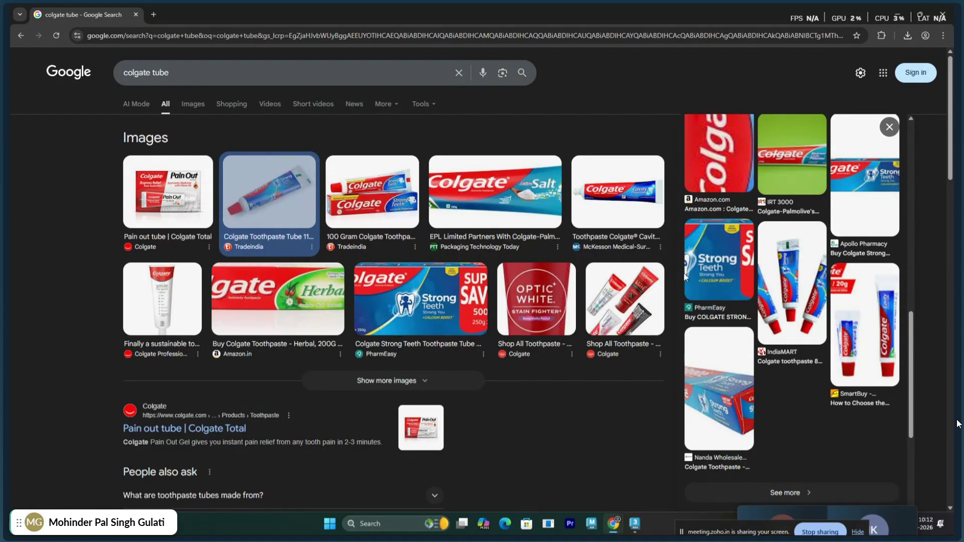
pyautogui.scroll(6, 743, 266)
pyautogui.scroll(2, 748, 263)
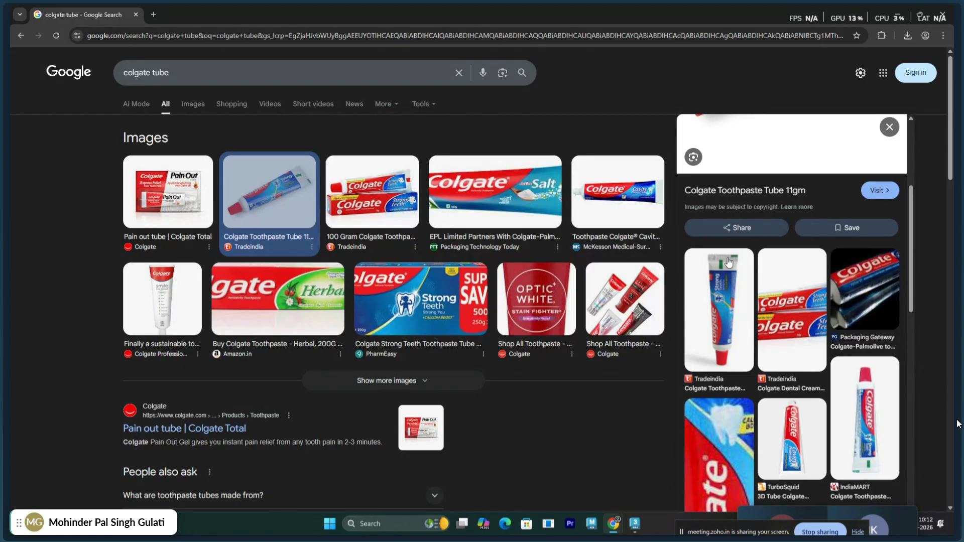
pyautogui.click(897, 15)
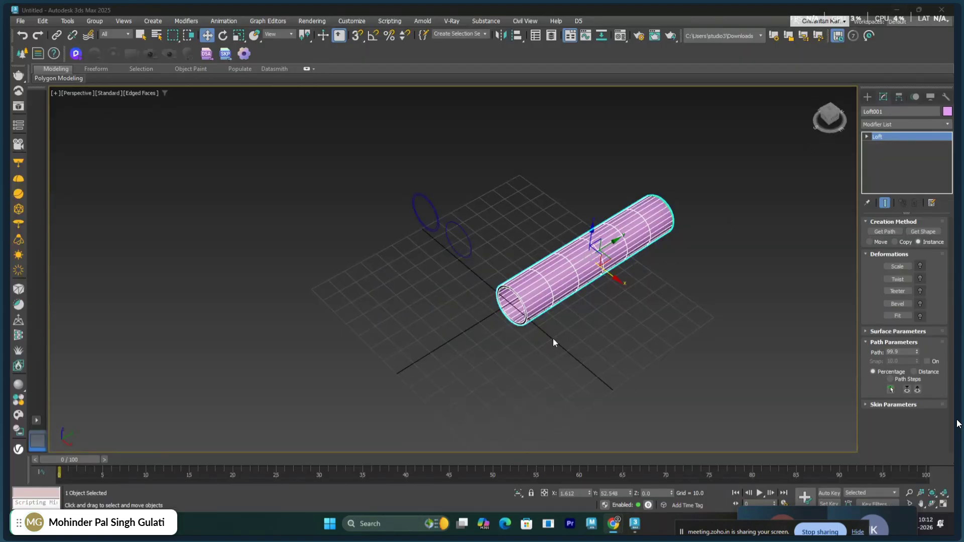
# Draw a rectangle spline about 213 long and 60 wide beside the loft in the Top view of 3ds Max
pyautogui.moveTo(579, 308); pyautogui.dragTo(408, 303, button='middle')
pyautogui.press('t')
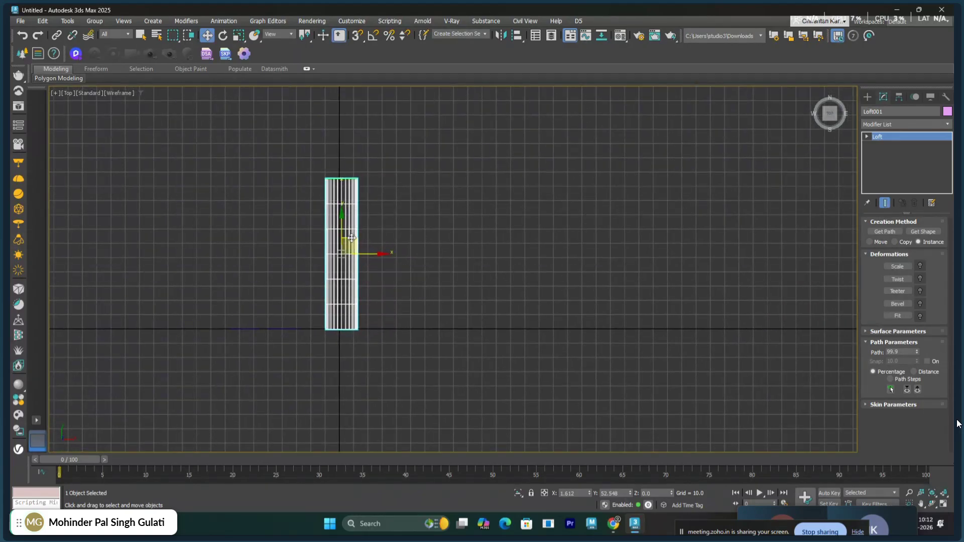
pyautogui.moveTo(351, 238); pyautogui.dragTo(535, 251, button='middle')
pyautogui.click(867, 97)
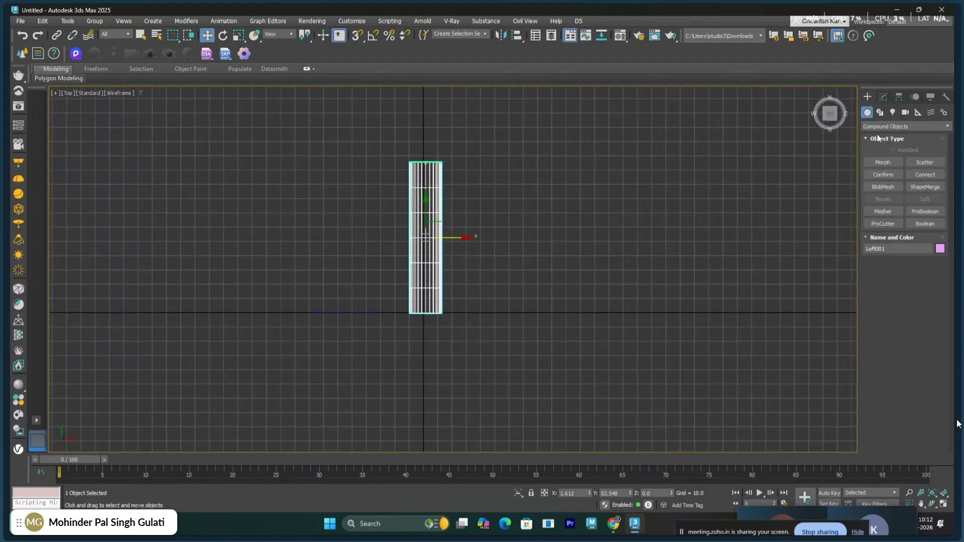
pyautogui.click(880, 112)
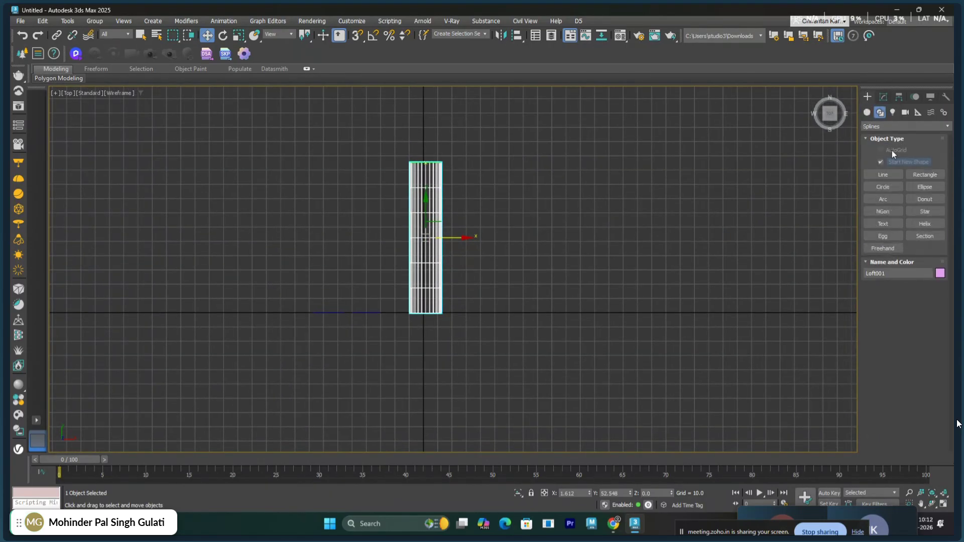
pyautogui.click(922, 174)
pyautogui.moveTo(639, 233); pyautogui.dragTo(620, 220, button='middle')
pyautogui.moveTo(526, 133); pyautogui.dragTo(609, 435)
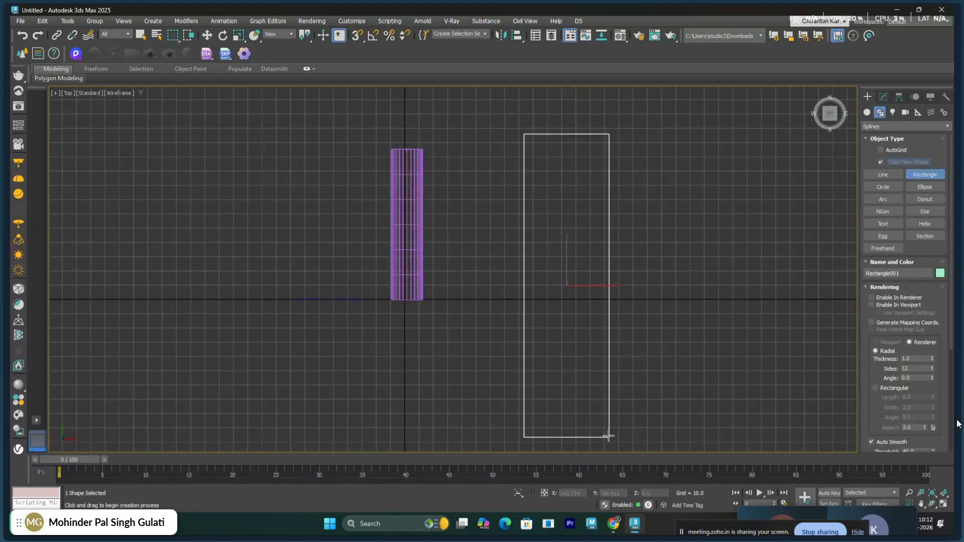
# Set the rectangle's length to 250 and its width to 70
pyautogui.moveTo(624, 356); pyautogui.dragTo(589, 319, button='middle')
pyautogui.scroll(-5, 877, 420)
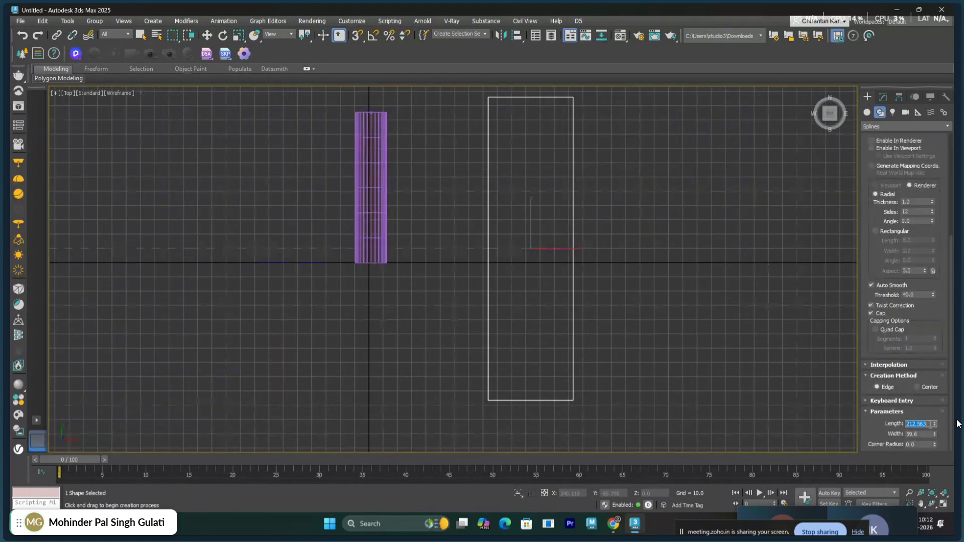
pyautogui.write('200')
pyautogui.press('Return')
pyautogui.press('Tab')
pyautogui.write('70')
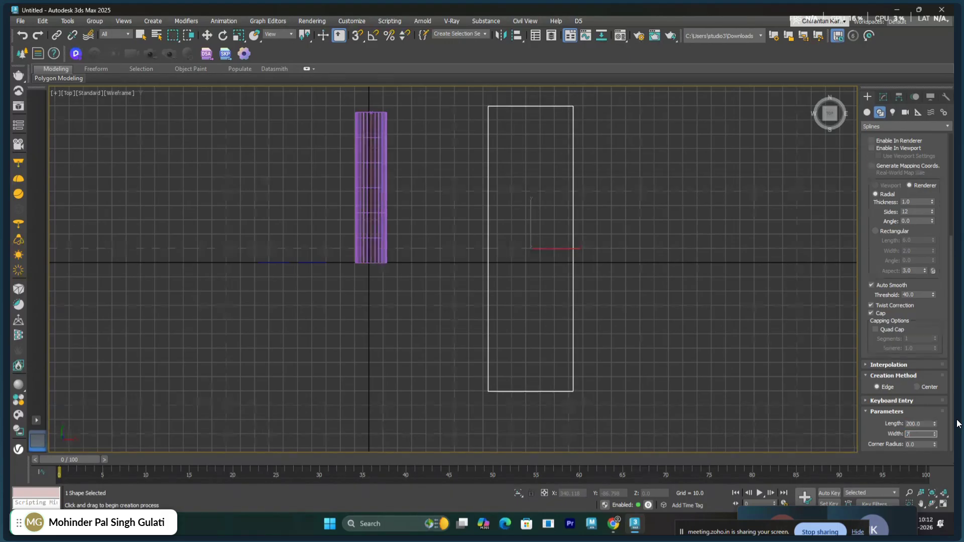
pyautogui.press('Return')
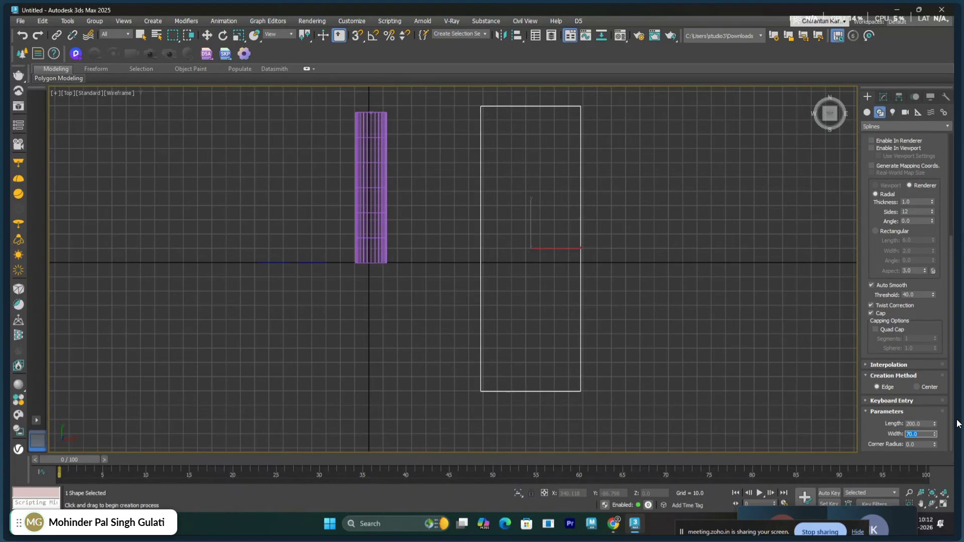
pyautogui.hotkey('shift', 'Tab')
pyautogui.write('250')
pyautogui.press('Return')
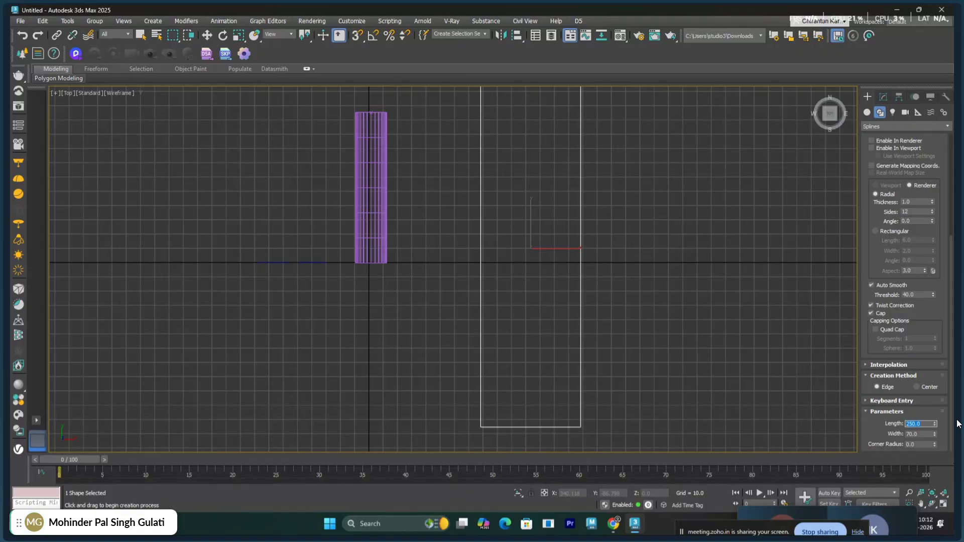
# Finish the rectangle creation and convert the rectangle to an editable spline
pyautogui.scroll(-5, 656, 334)
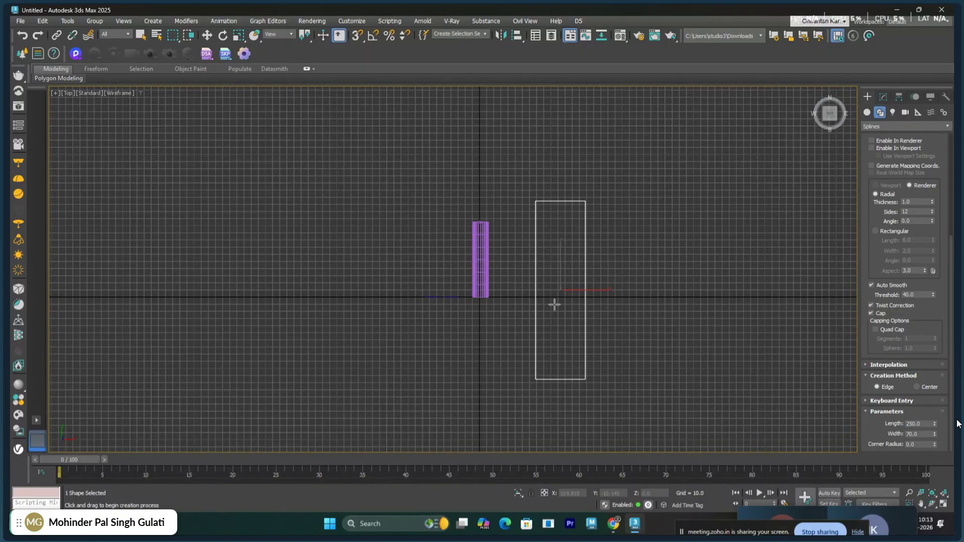
pyautogui.rightClick(552, 292)
pyautogui.rightClick(553, 289)
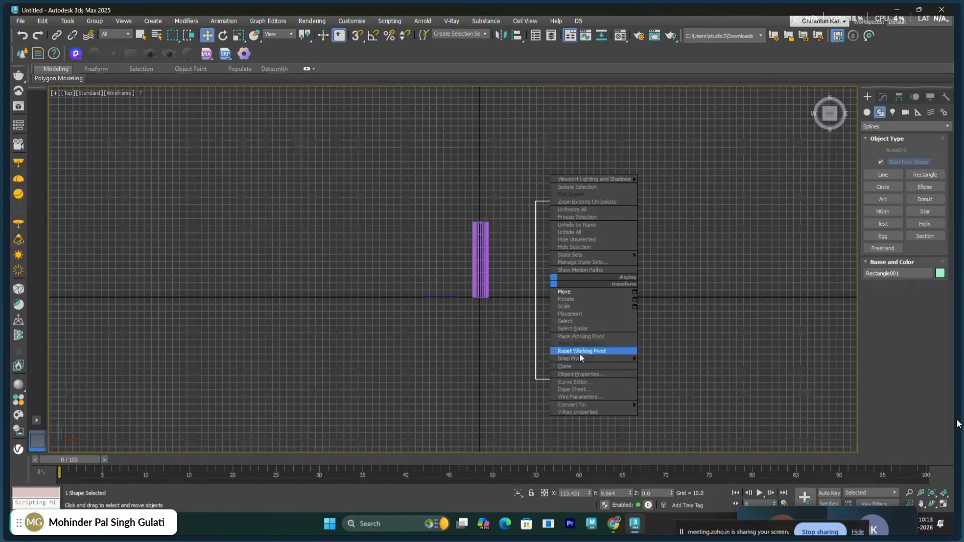
pyautogui.moveTo(592, 405)
pyautogui.click(672, 405)
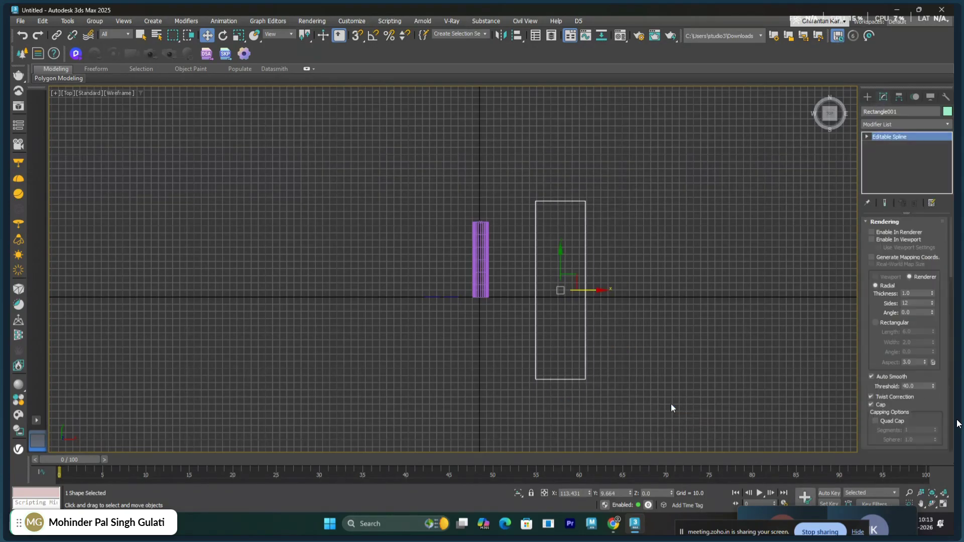
# Change all four vertices of the rectangle to Corner type and leave vertex editing
pyautogui.click(866, 137)
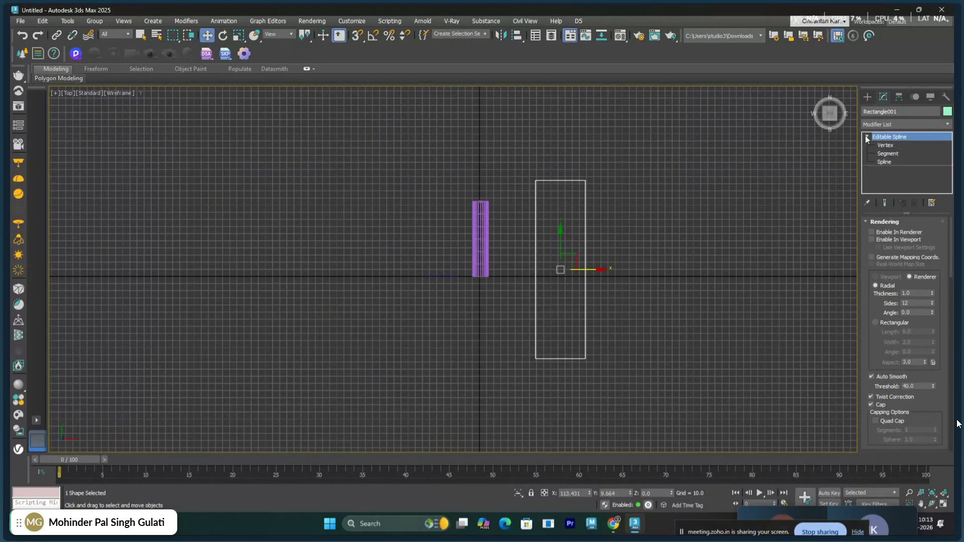
pyautogui.click(886, 145)
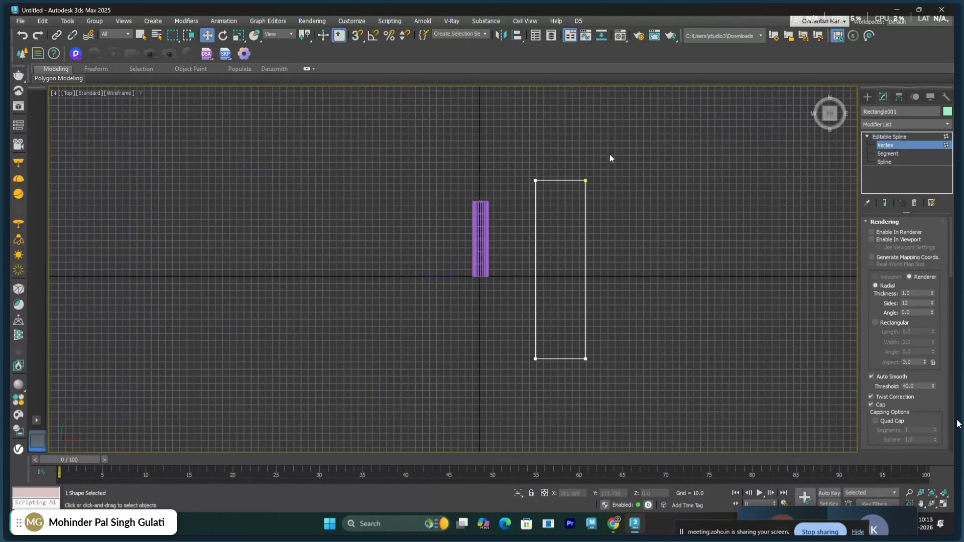
pyautogui.click(586, 359)
pyautogui.rightClick(586, 359)
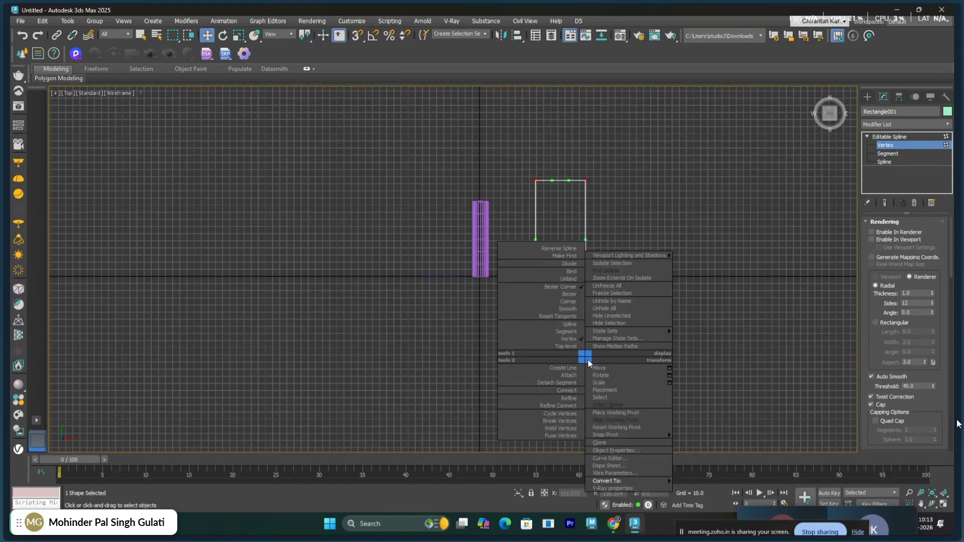
pyautogui.click(568, 301)
pyautogui.moveTo(632, 289); pyautogui.dragTo(634, 282, button='middle')
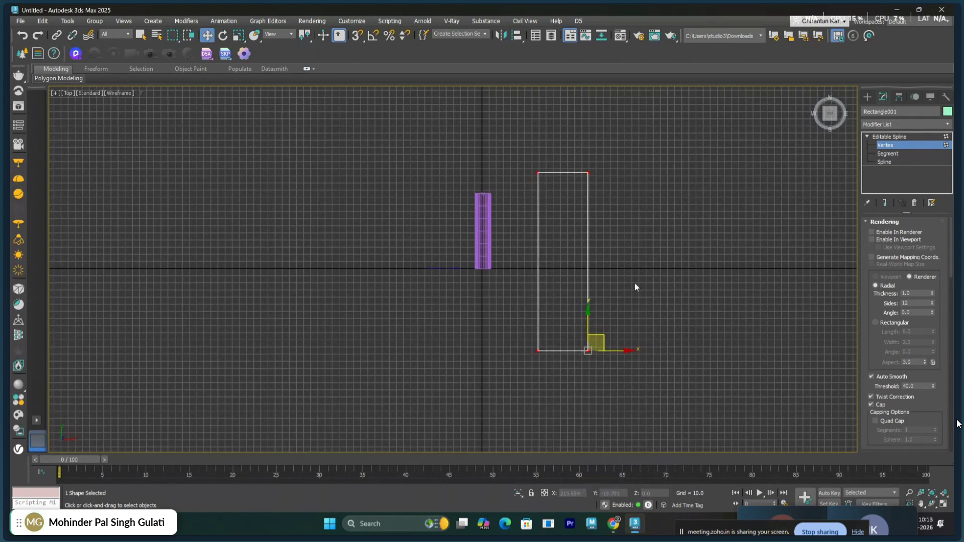
pyautogui.press('1')
# Divide the rectangle's bottom segment with 4 evenly spaced vertices
pyautogui.moveTo(674, 232); pyautogui.dragTo(654, 238, button='middle')
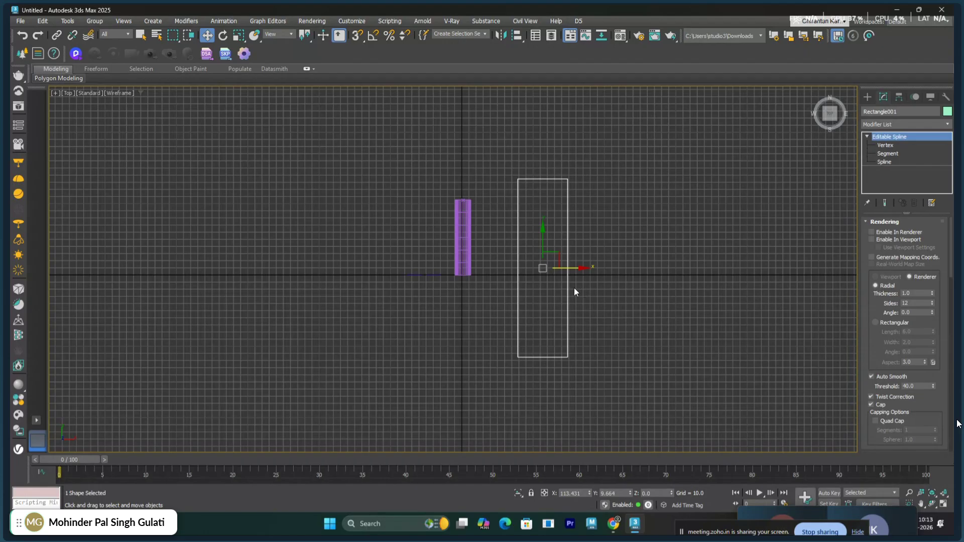
pyautogui.moveTo(574, 288); pyautogui.dragTo(607, 256, button='middle')
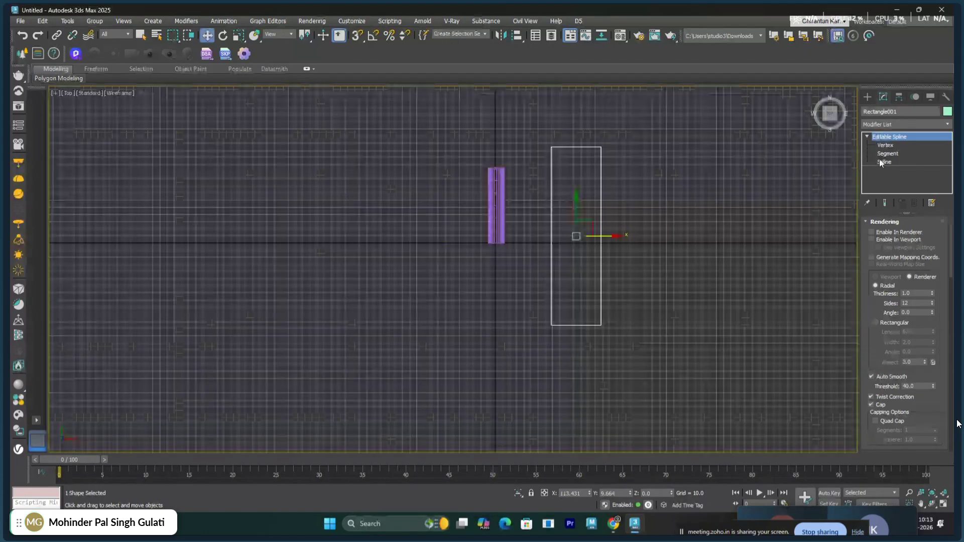
pyautogui.press('2')
pyautogui.scroll(2, 618, 302)
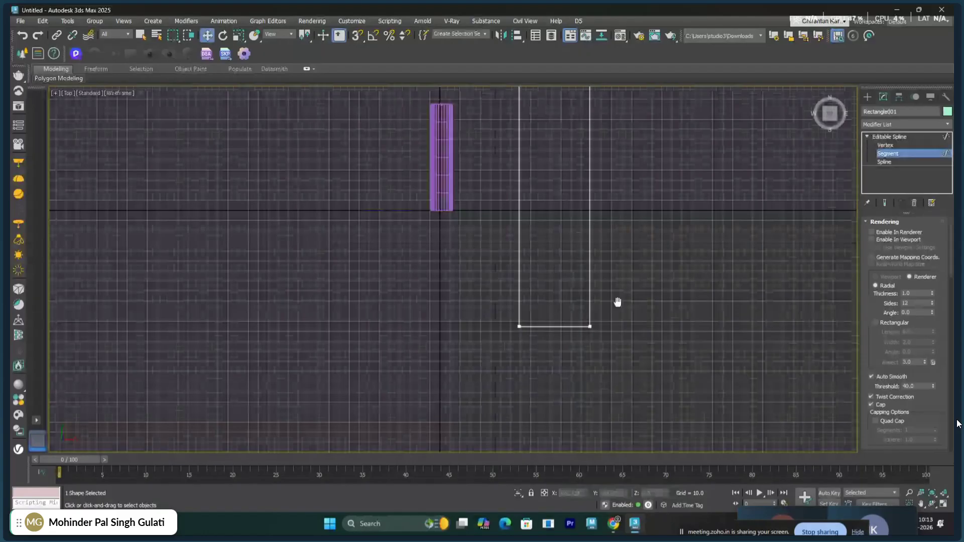
pyautogui.moveTo(617, 302); pyautogui.dragTo(642, 284, button='middle')
pyautogui.click(572, 309)
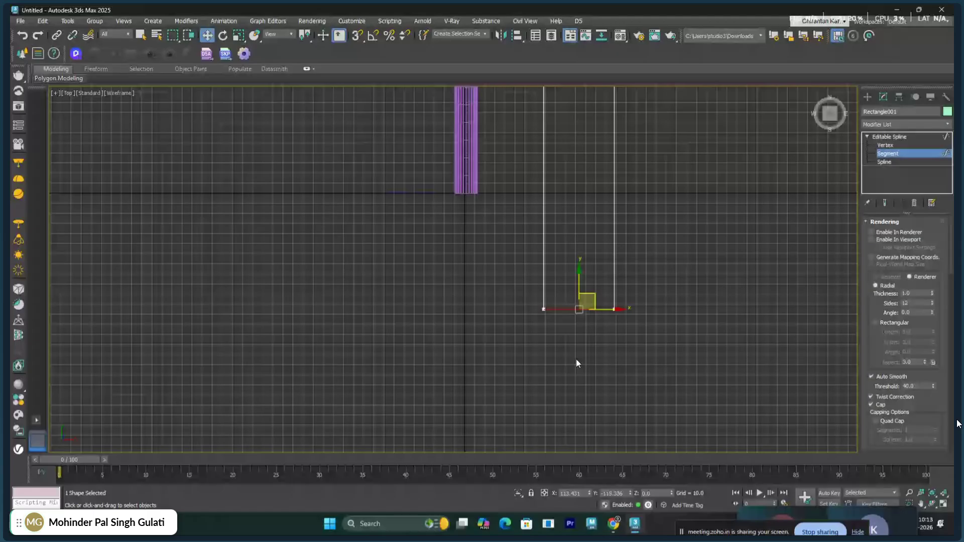
pyautogui.scroll(8, 576, 360)
pyautogui.scroll(-3, 867, 335)
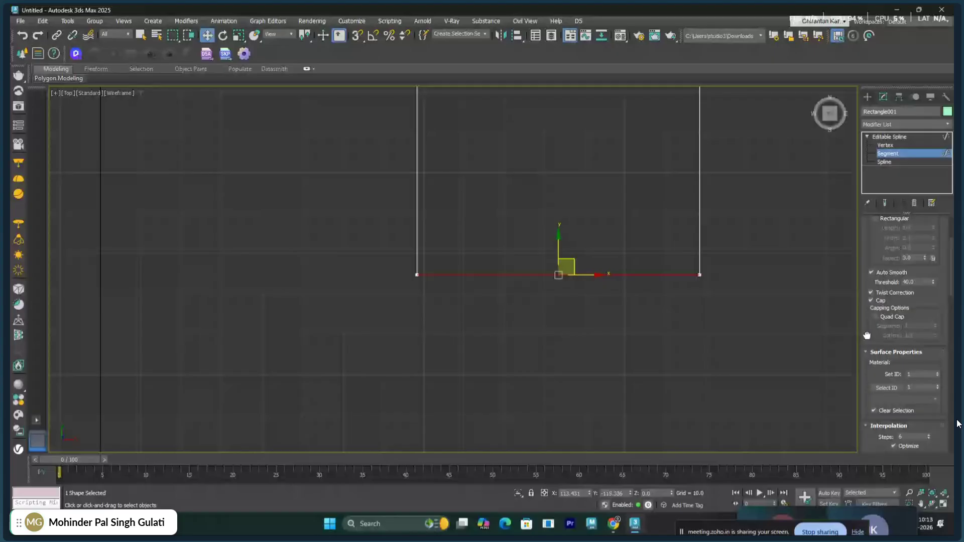
pyautogui.scroll(-5, 867, 335)
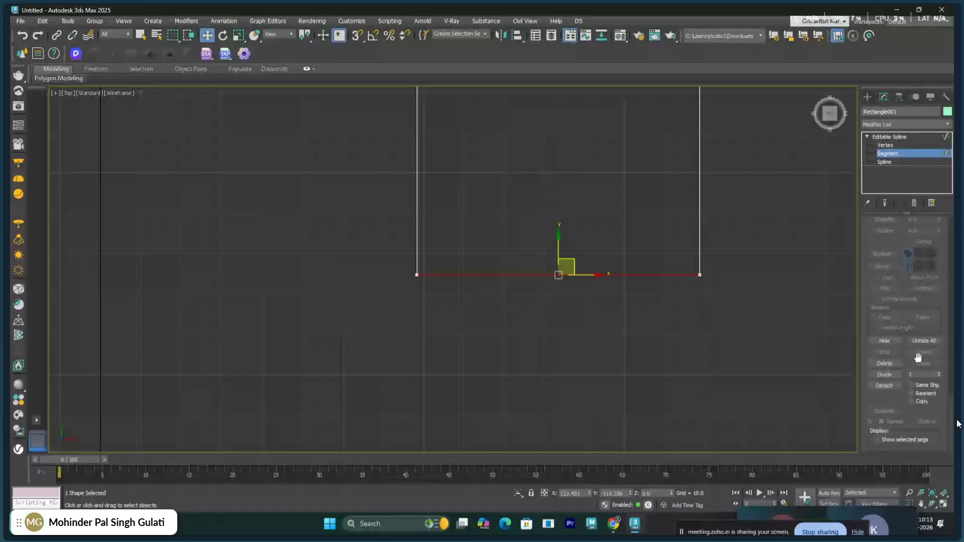
pyautogui.click(938, 372)
pyautogui.click(938, 372)
pyautogui.click(938, 372)
pyautogui.click(884, 375)
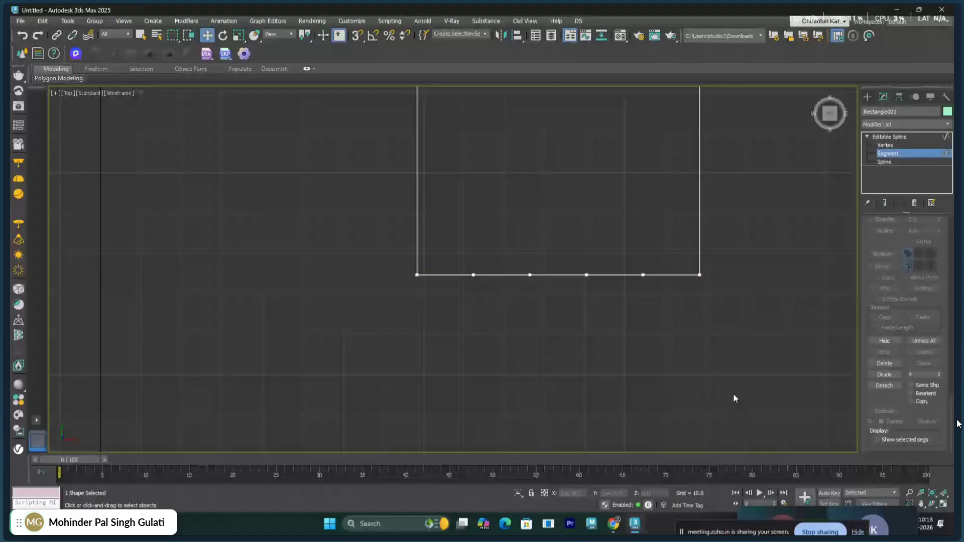
# Move the middle piece of the divided bottom segment straight down to about Y -151 to form the tube's neck
pyautogui.scroll(-2, 613, 256)
pyautogui.click(574, 269)
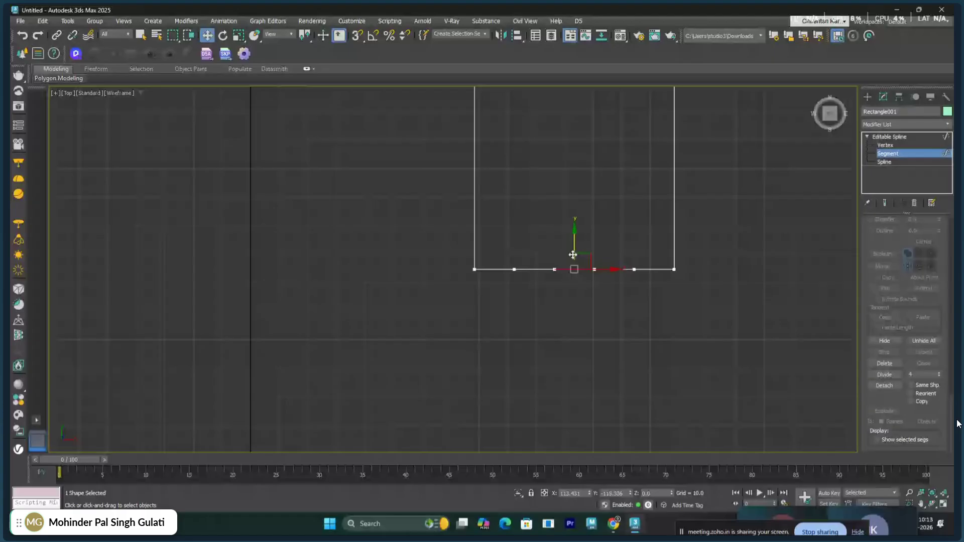
pyautogui.moveTo(573, 254); pyautogui.dragTo(568, 349)
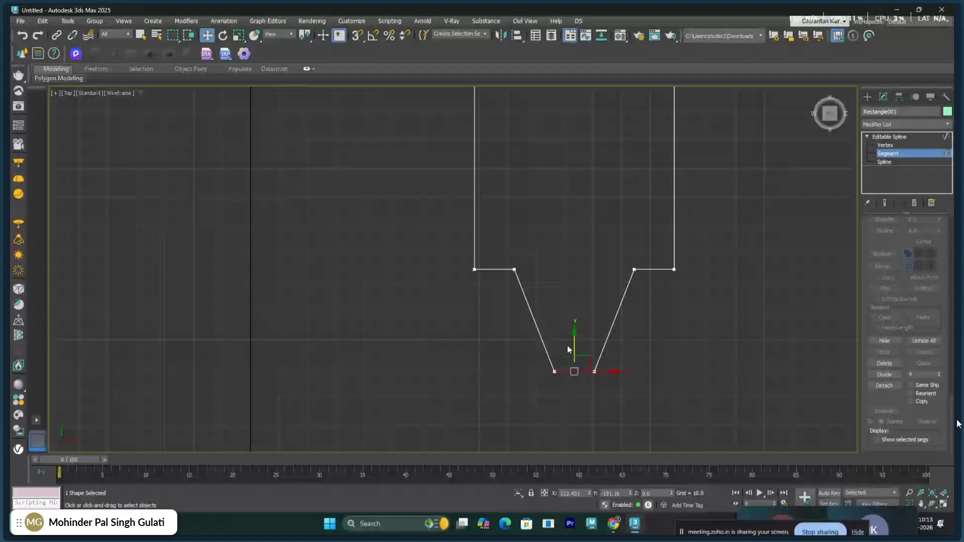
# With snapping on, align the neck's two upper vertices horizontally with the lower ones so both neck sides run vertically
pyautogui.press('1')
pyautogui.moveTo(580, 248); pyautogui.dragTo(613, 286)
pyautogui.click(634, 269)
pyautogui.press('s')
pyautogui.moveTo(639, 323); pyautogui.dragTo(598, 374)
pyautogui.click(514, 270)
pyautogui.moveTo(528, 275); pyautogui.dragTo(572, 372)
pyautogui.click(510, 273)
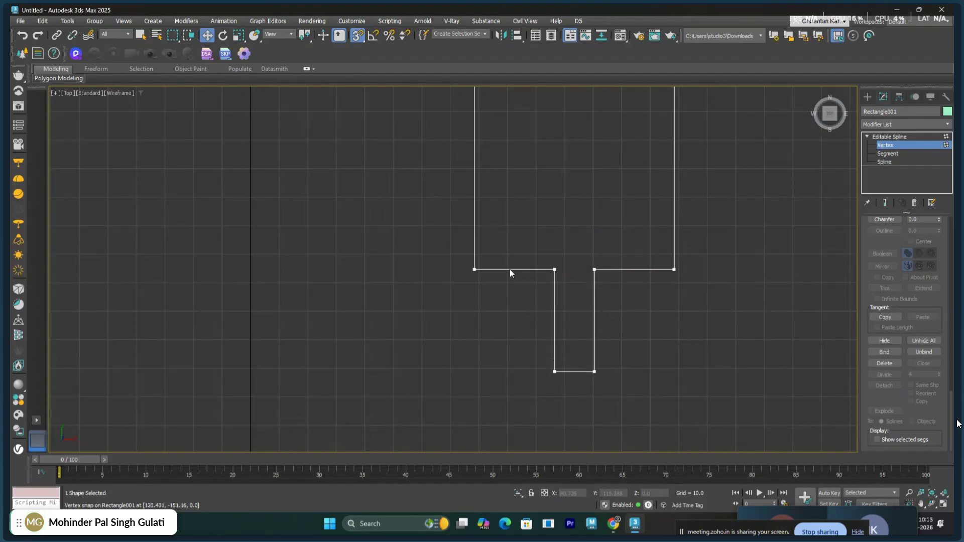
# With snapping off, move the neck's two upper vertices straight down together to turn the flat ledges into sloping shoulders
pyautogui.click(555, 270)
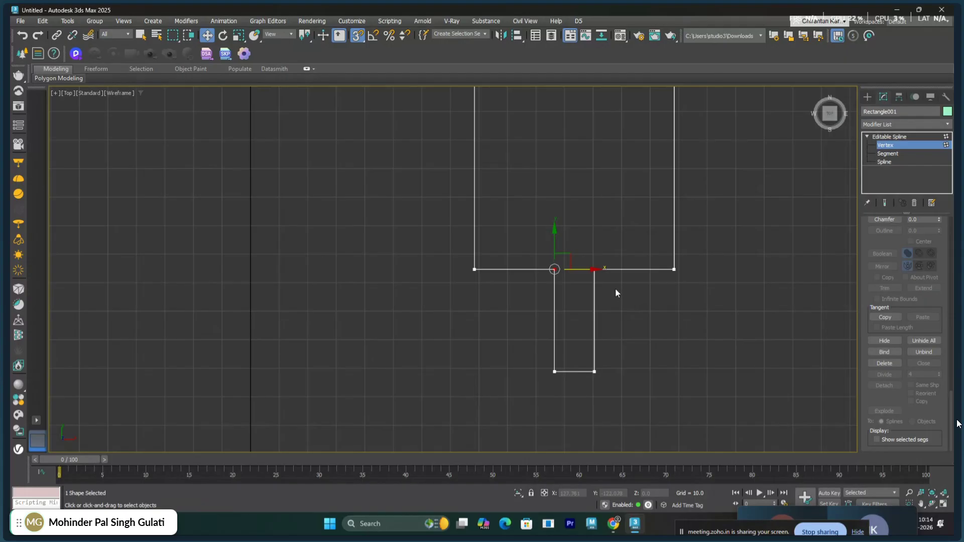
pyautogui.click(594, 270)
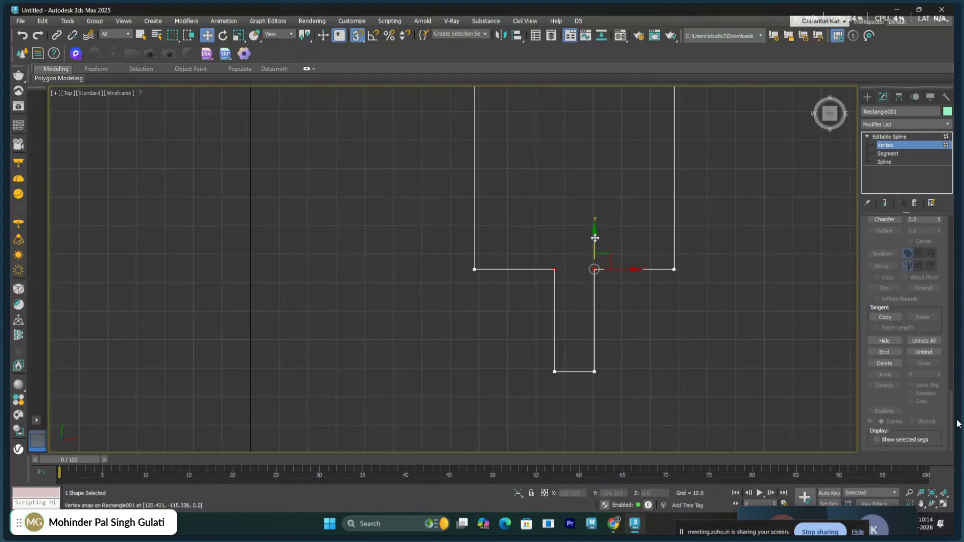
pyautogui.press('s')
pyautogui.moveTo(594, 239); pyautogui.dragTo(606, 320)
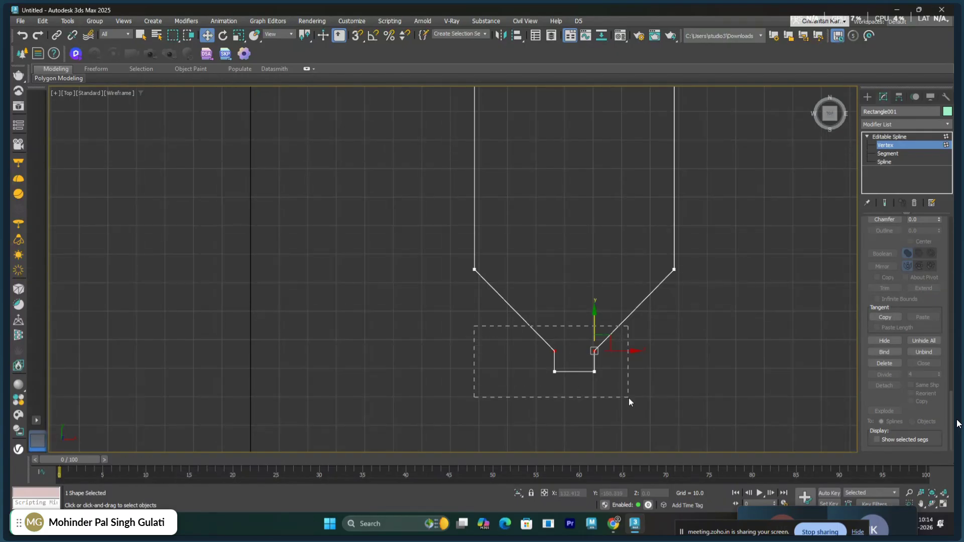
# Lower all four neck vertices by about 8.7 units to lengthen the sloping shoulders
pyautogui.moveTo(629, 398); pyautogui.dragTo(629, 399)
pyautogui.moveTo(553, 340); pyautogui.dragTo(554, 364)
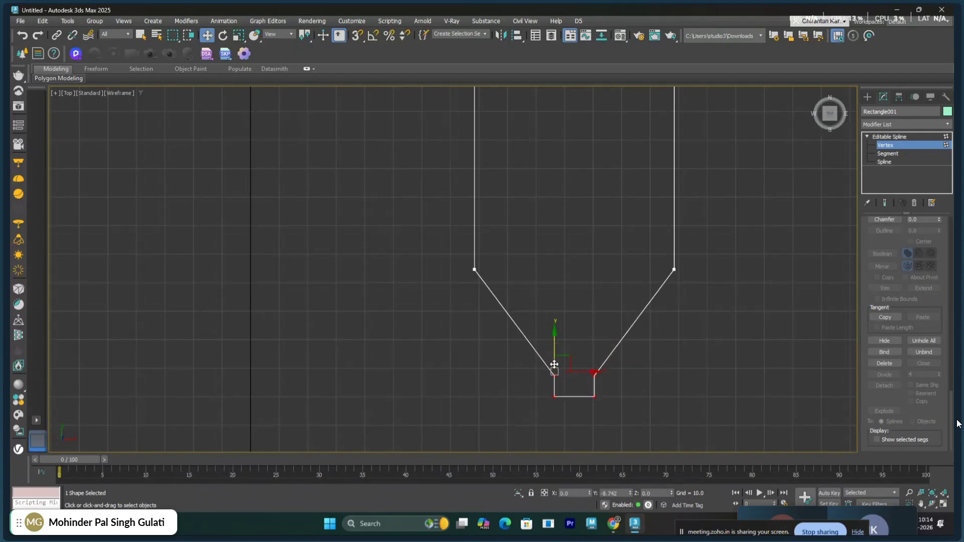
pyautogui.click(676, 357)
# Divide both sloping shoulder segments with one vertex each
pyautogui.click(888, 153)
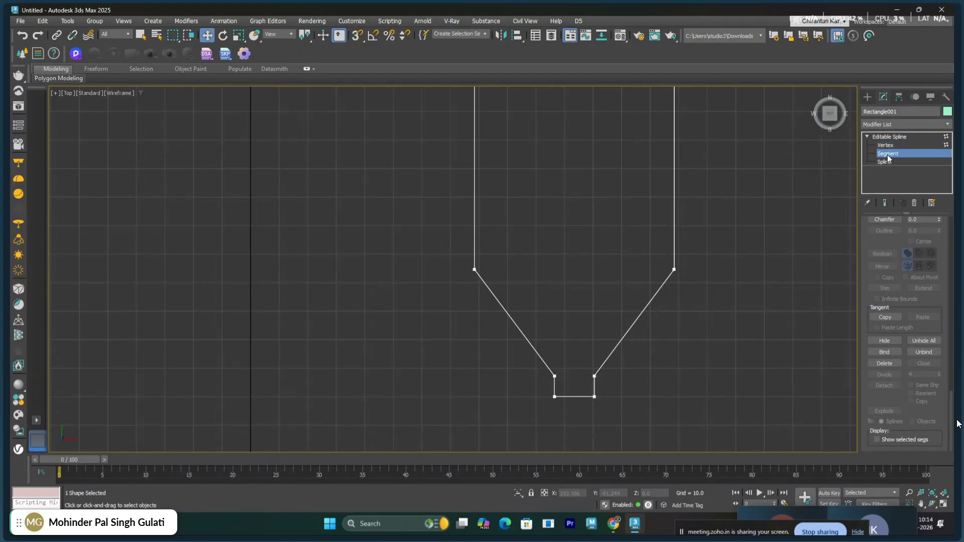
pyautogui.moveTo(725, 287); pyautogui.dragTo(460, 342)
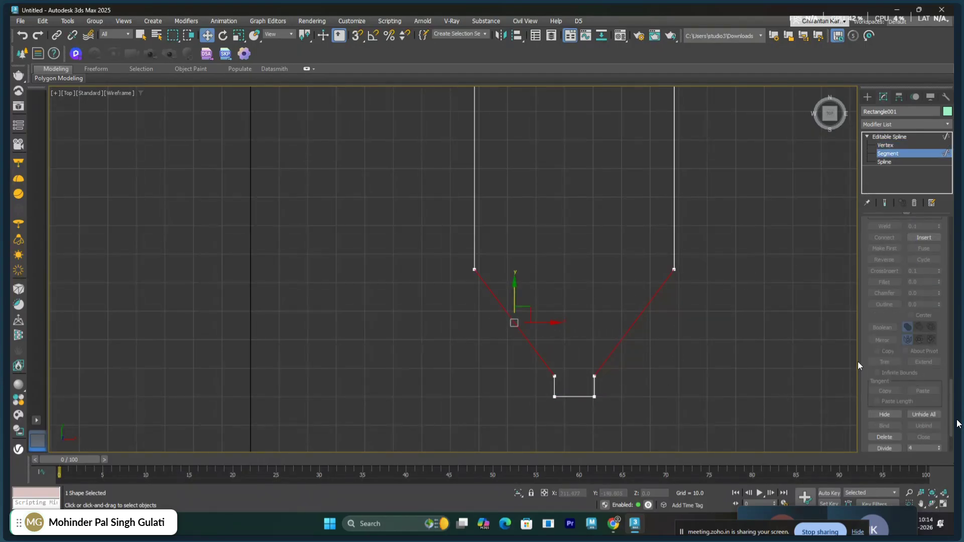
pyautogui.moveTo(883, 318); pyautogui.dragTo(888, 283)
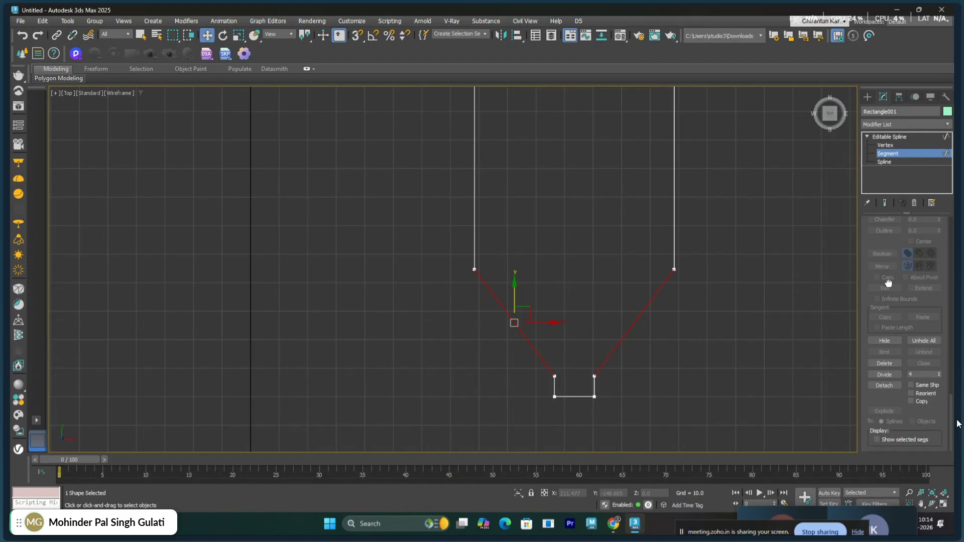
pyautogui.rightClick(939, 373)
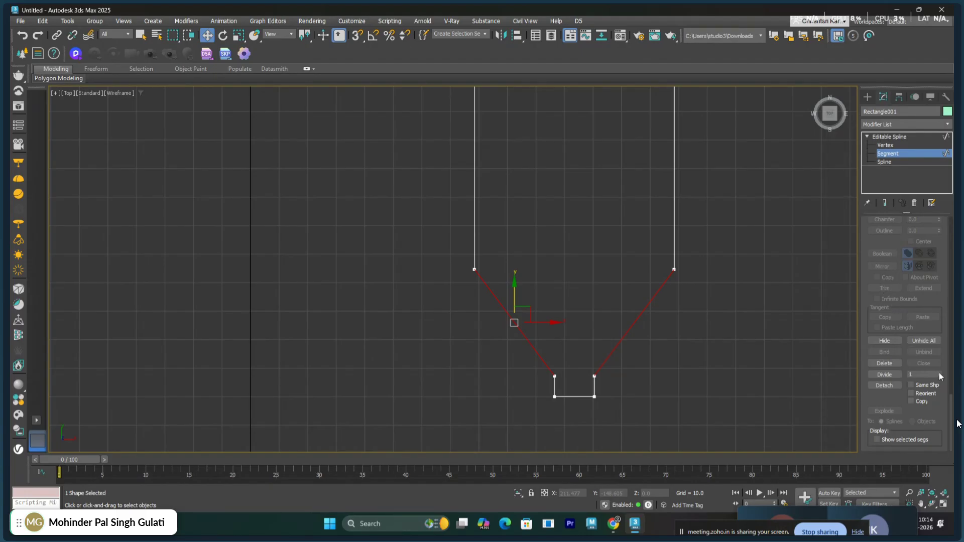
pyautogui.click(892, 375)
pyautogui.moveTo(771, 360); pyautogui.dragTo(774, 342, button='middle')
# Change the two new vertices at the middle of the shoulder slopes to Smooth type
pyautogui.press('1')
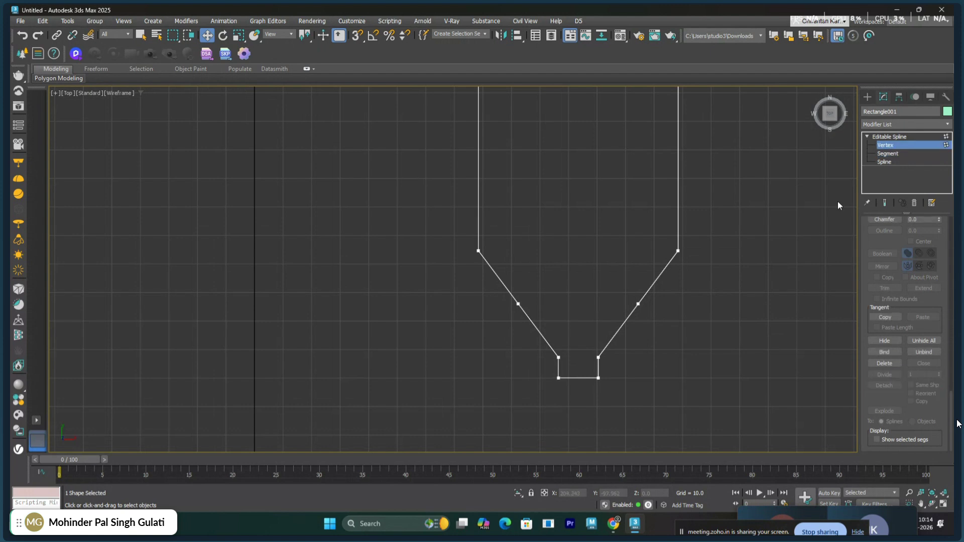
pyautogui.moveTo(659, 320); pyautogui.dragTo(658, 319)
pyautogui.rightClick(640, 306)
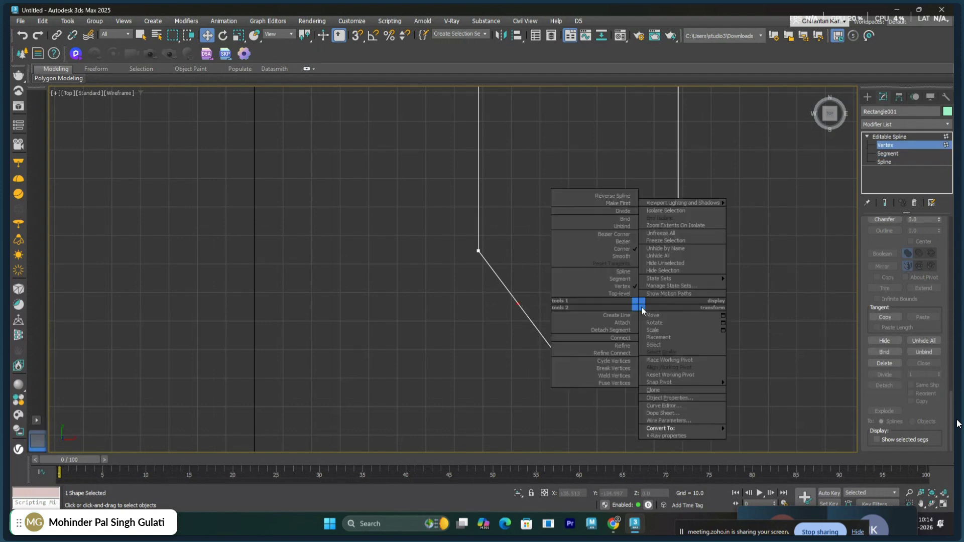
pyautogui.click(626, 264)
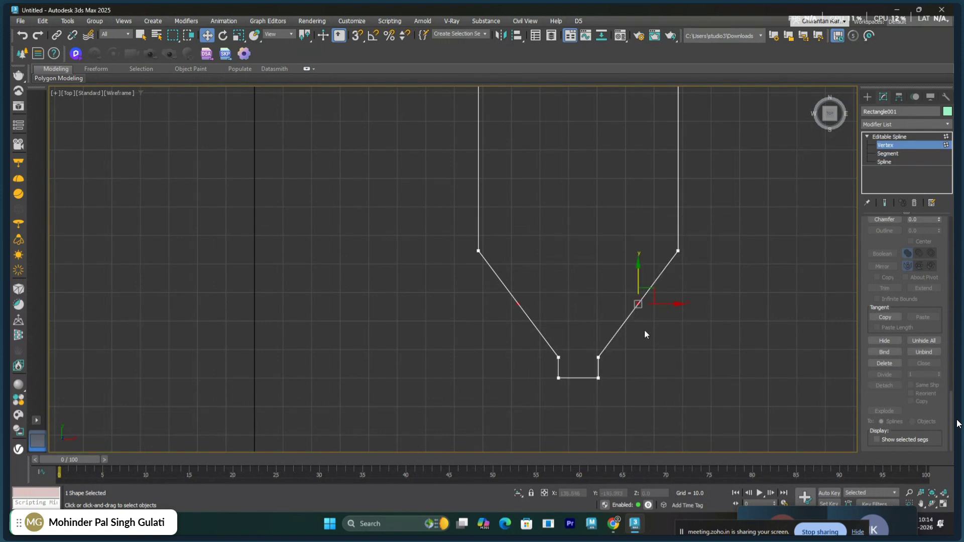
# Apply an XForm modifier to the two smooth shoulder vertices and scale its gizmo outward along X to bulge the shoulders
pyautogui.click(898, 124)
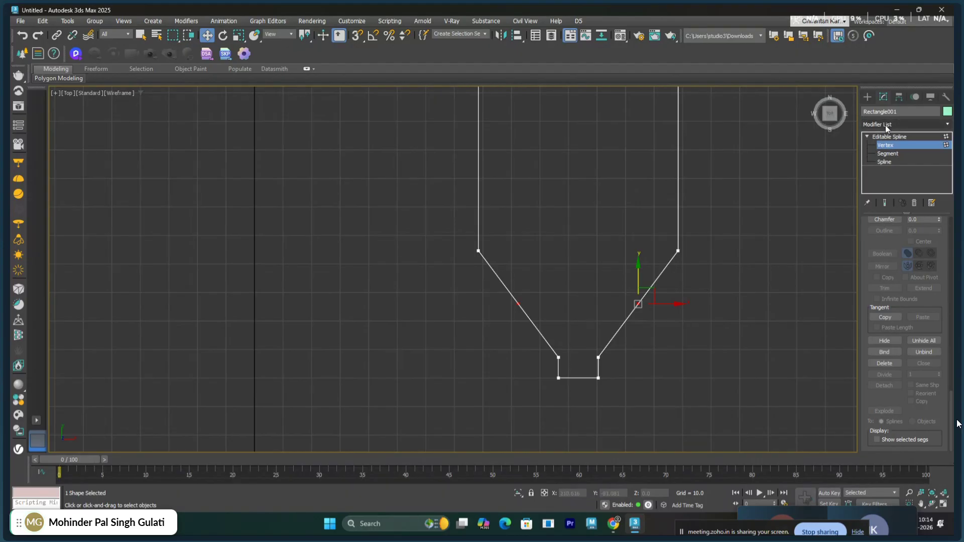
pyautogui.write('x')
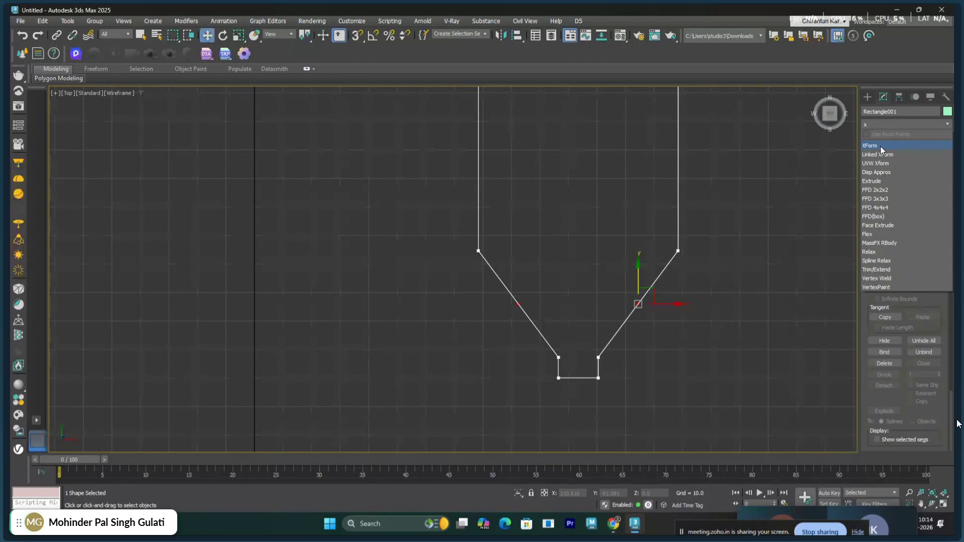
pyautogui.click(881, 146)
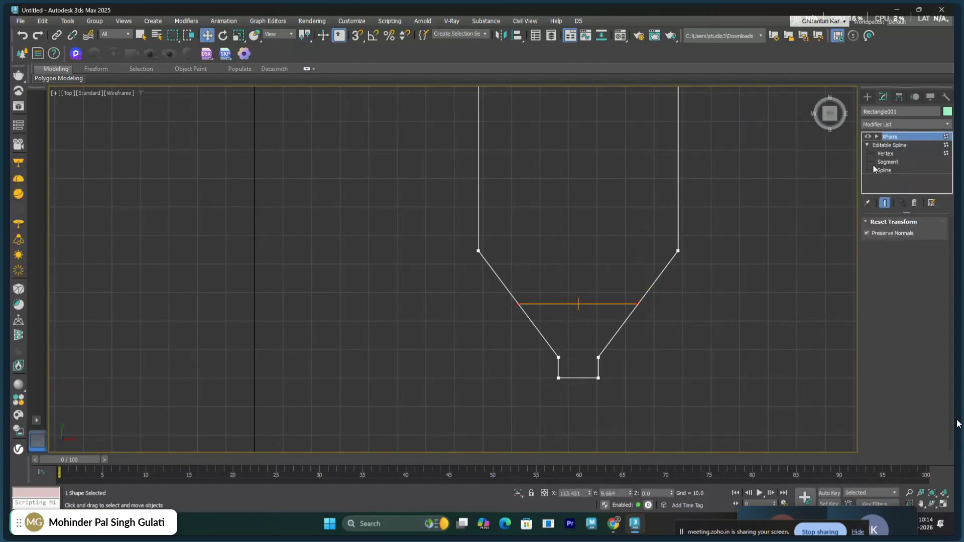
pyautogui.click(877, 137)
pyautogui.click(894, 145)
pyautogui.rightClick(647, 286)
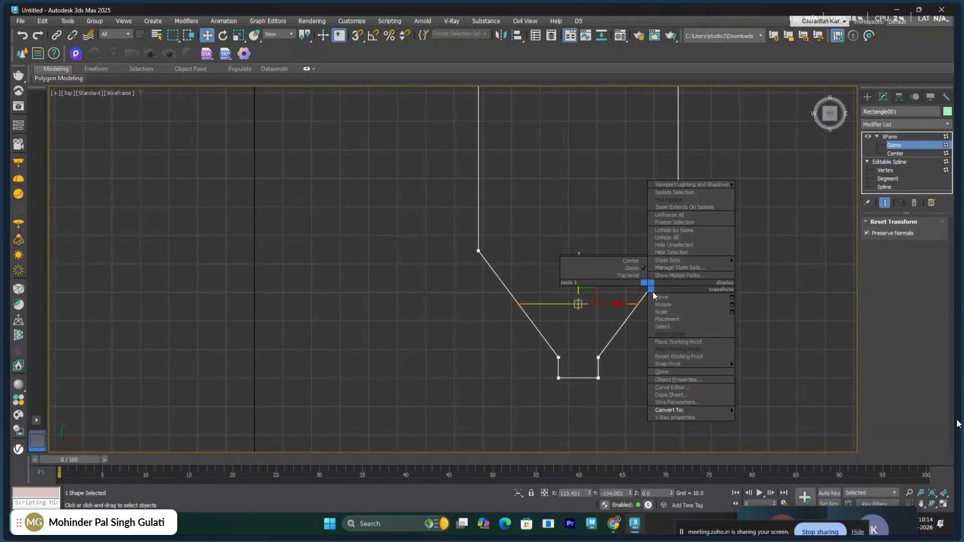
pyautogui.click(669, 312)
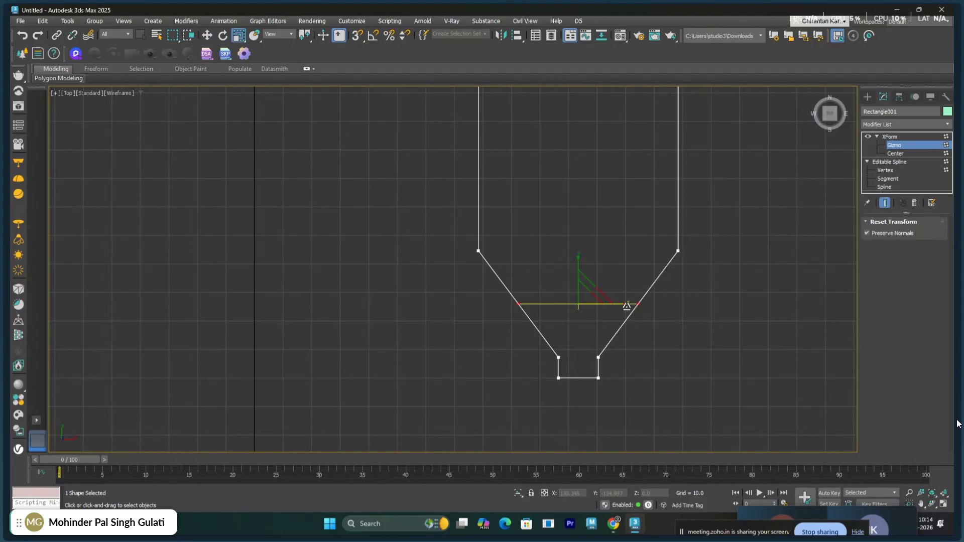
pyautogui.moveTo(625, 305); pyautogui.dragTo(644, 308)
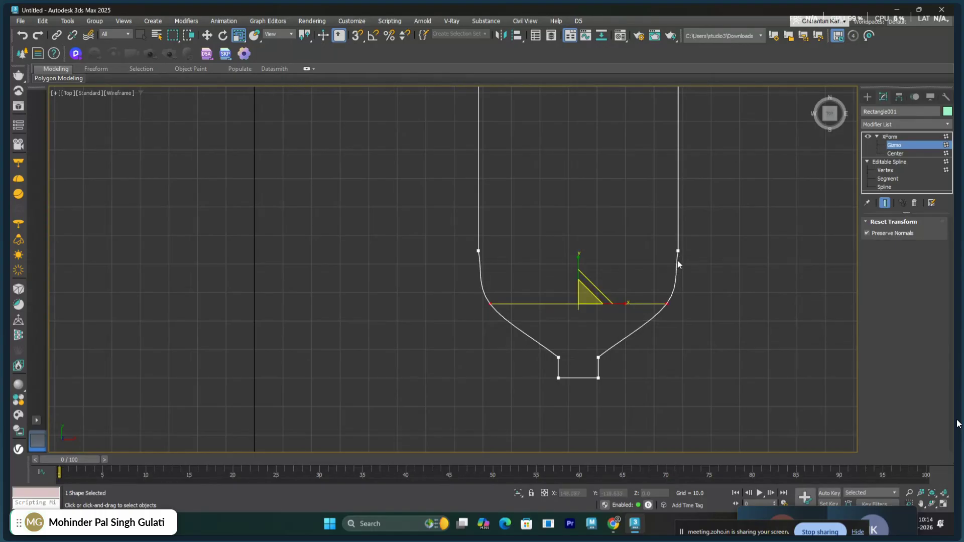
# Convert the outline with its XForm modifier to an Editable Spline
pyautogui.rightClick(653, 220)
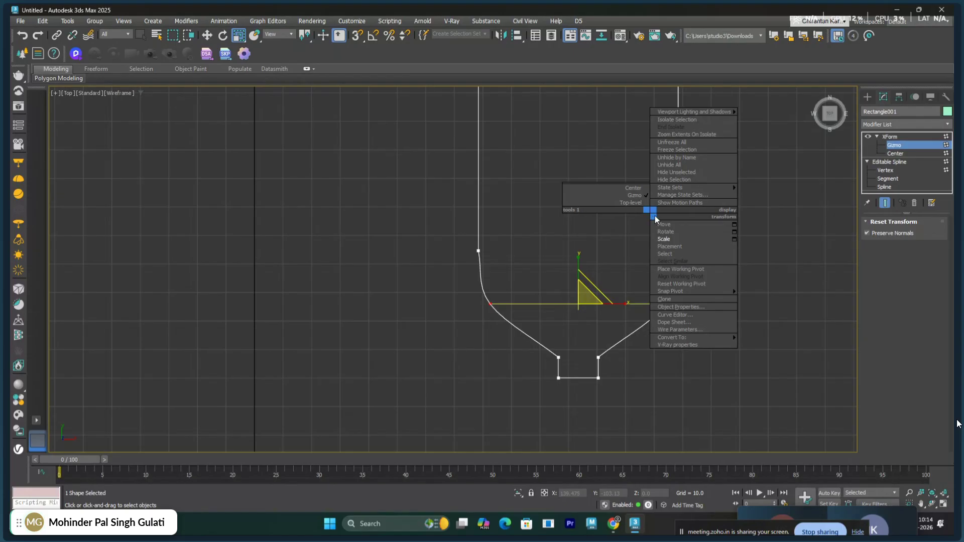
pyautogui.moveTo(692, 336)
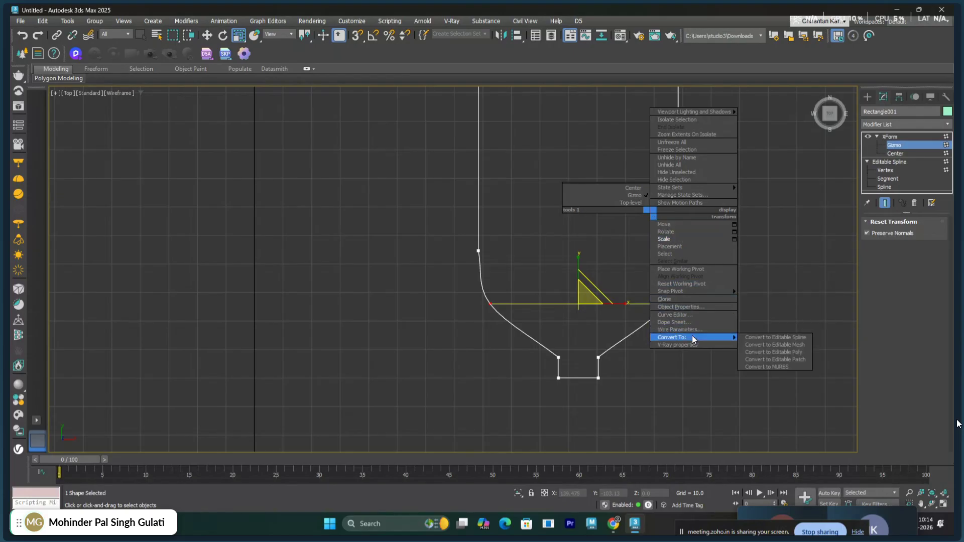
pyautogui.click(776, 340)
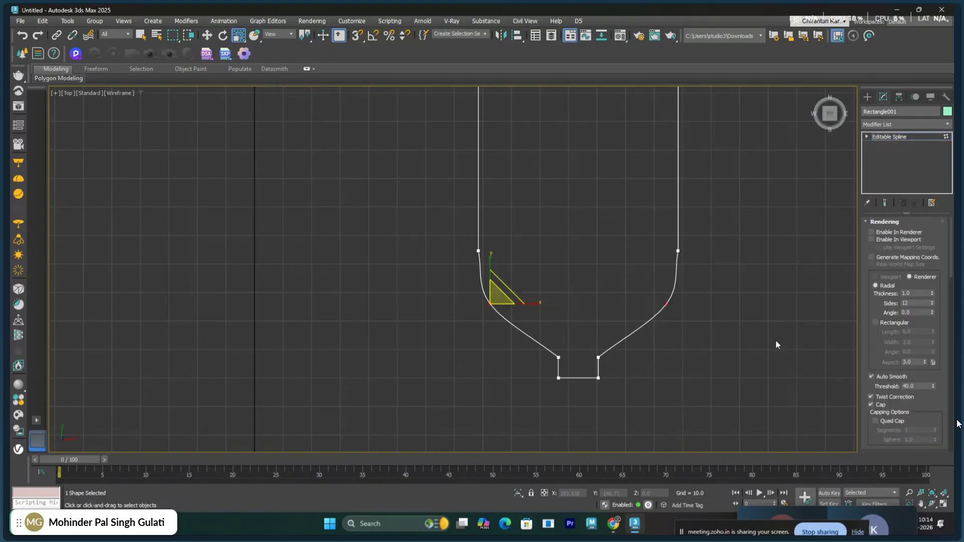
# Change the two vertices where the straight sides meet the shoulders to Bezier Corner type
pyautogui.click(866, 136)
pyautogui.click(880, 145)
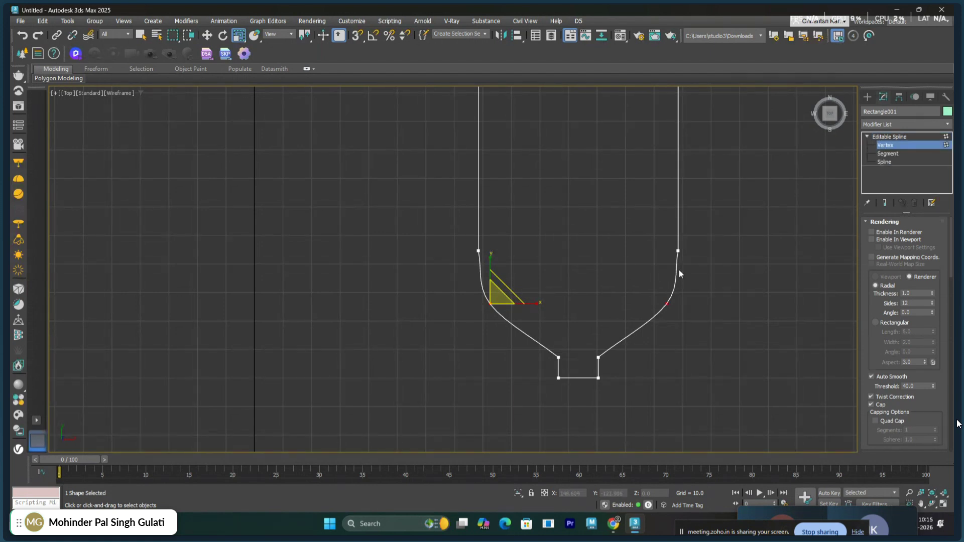
pyautogui.click(722, 237)
pyautogui.moveTo(463, 271); pyautogui.dragTo(459, 273)
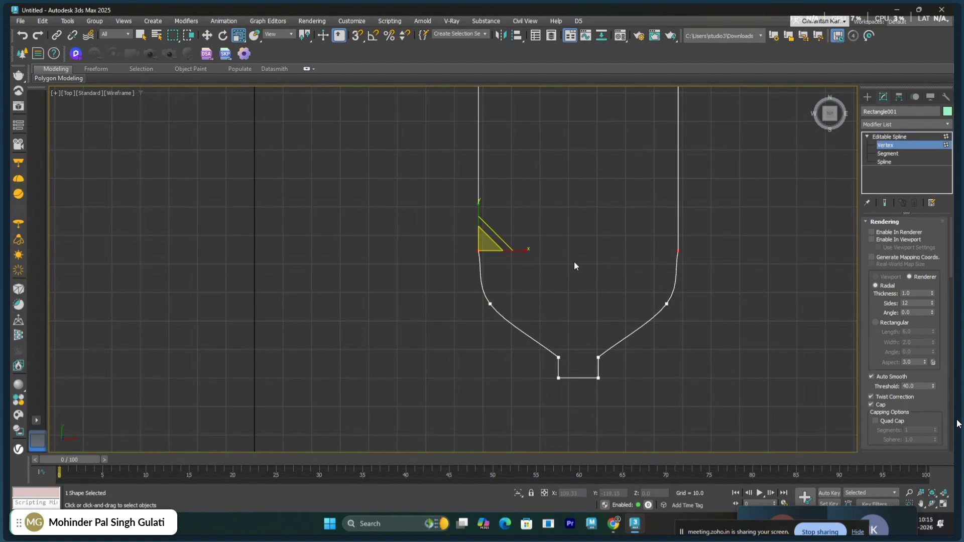
pyautogui.scroll(5, 685, 271)
pyautogui.rightClick(675, 255)
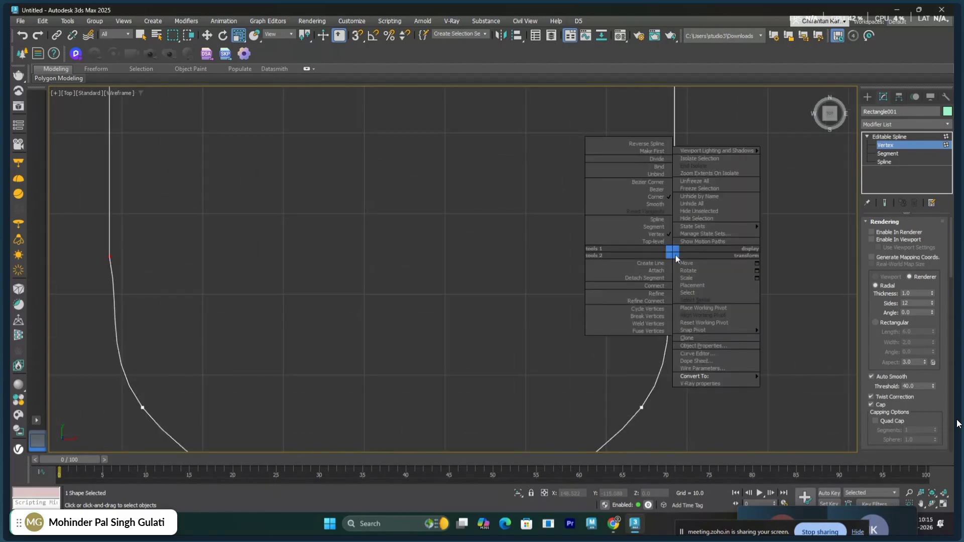
pyautogui.click(630, 183)
# Align the lower Bezier handles of both side vertices vertically so the straight sides flow smoothly into the shoulders
pyautogui.moveTo(673, 297); pyautogui.dragTo(722, 227, button='middle')
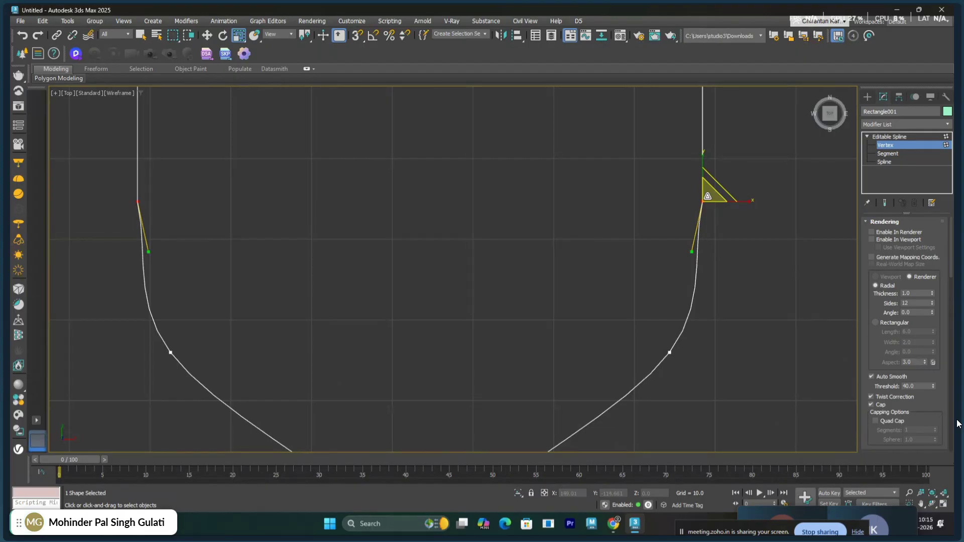
pyautogui.rightClick(758, 240)
pyautogui.click(768, 244)
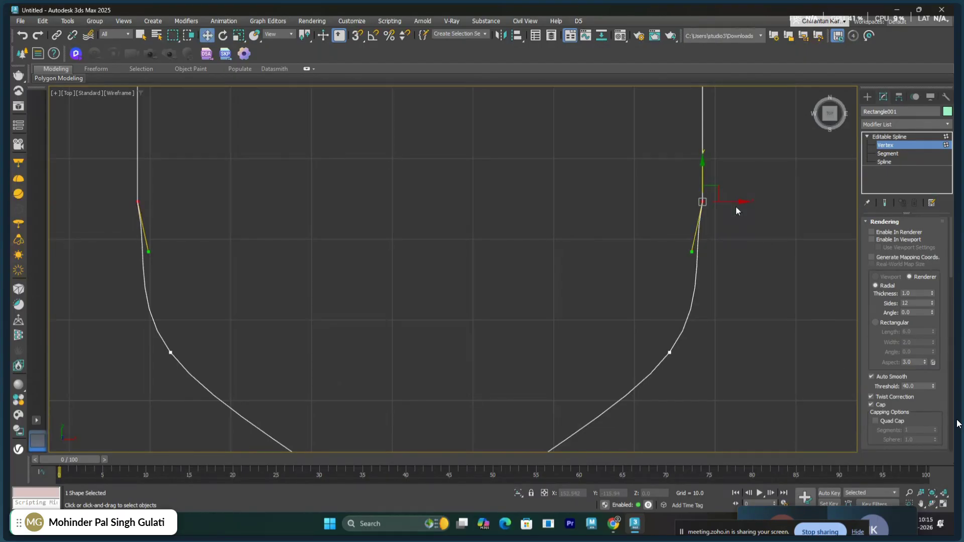
pyautogui.moveTo(692, 254); pyautogui.dragTo(704, 254)
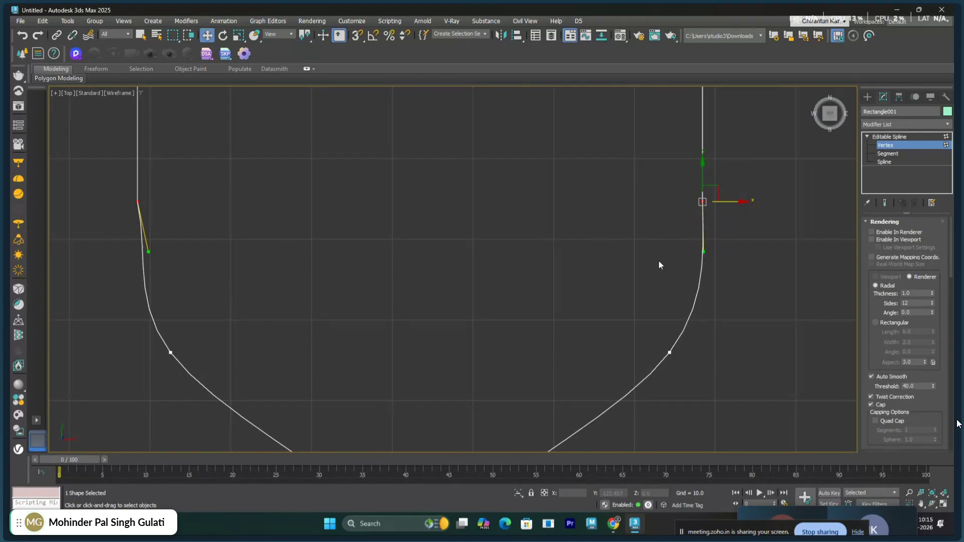
pyautogui.moveTo(251, 261); pyautogui.dragTo(667, 281, button='middle')
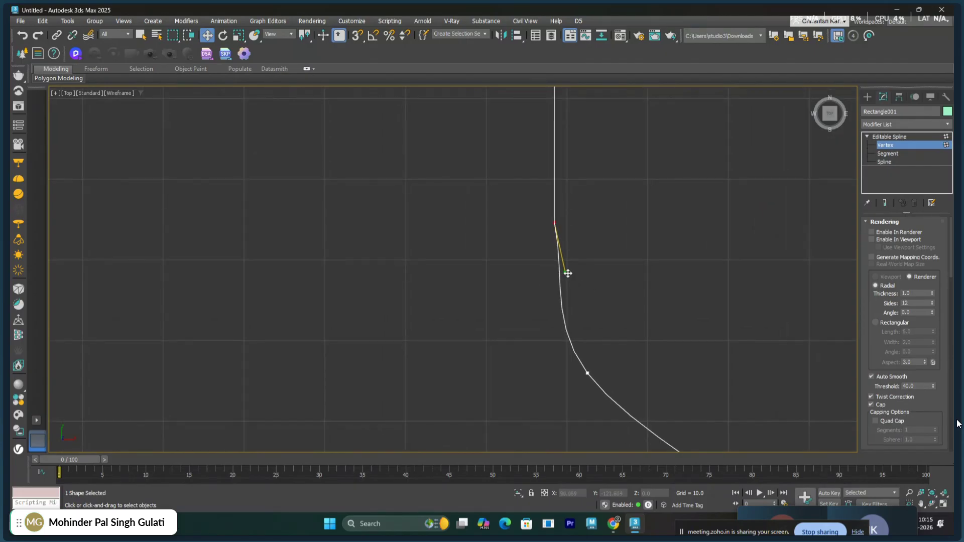
pyautogui.moveTo(565, 272); pyautogui.dragTo(554, 276)
pyautogui.scroll(-5, 597, 288)
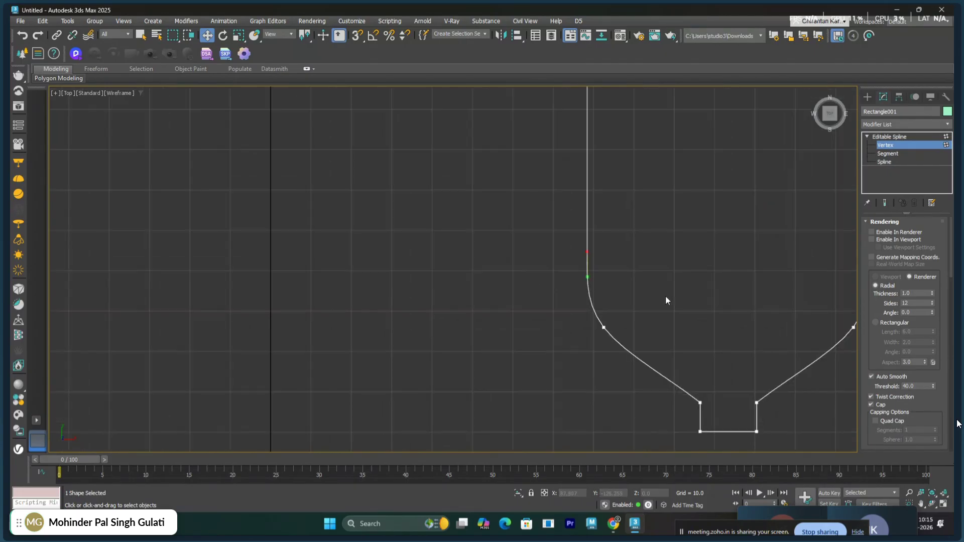
pyautogui.moveTo(666, 299); pyautogui.dragTo(660, 272, button='middle')
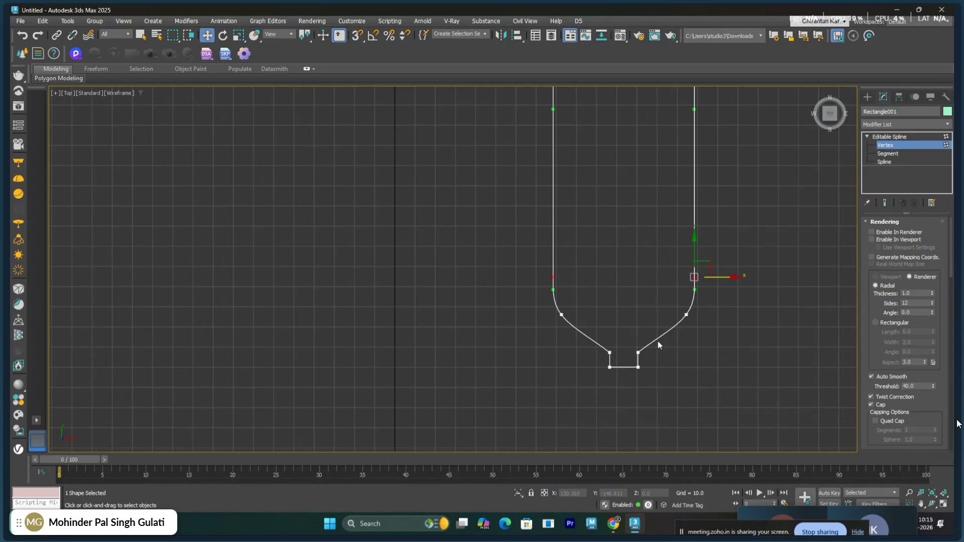
# Lower the shoulder and neck vertices together by about 5 units
pyautogui.click(727, 346)
pyautogui.moveTo(727, 345); pyautogui.dragTo(690, 356, button='middle')
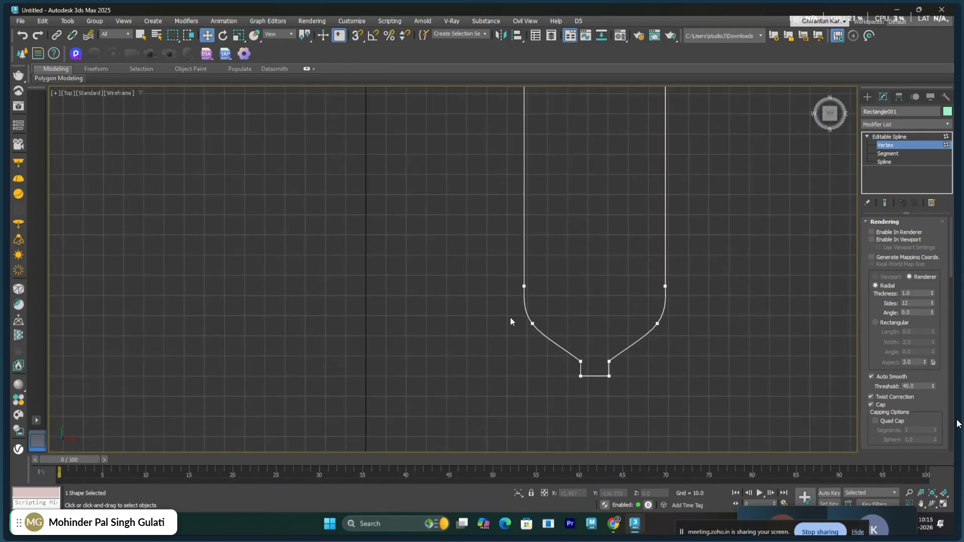
pyautogui.moveTo(685, 403); pyautogui.dragTo(683, 391)
pyautogui.moveTo(534, 307); pyautogui.dragTo(534, 318)
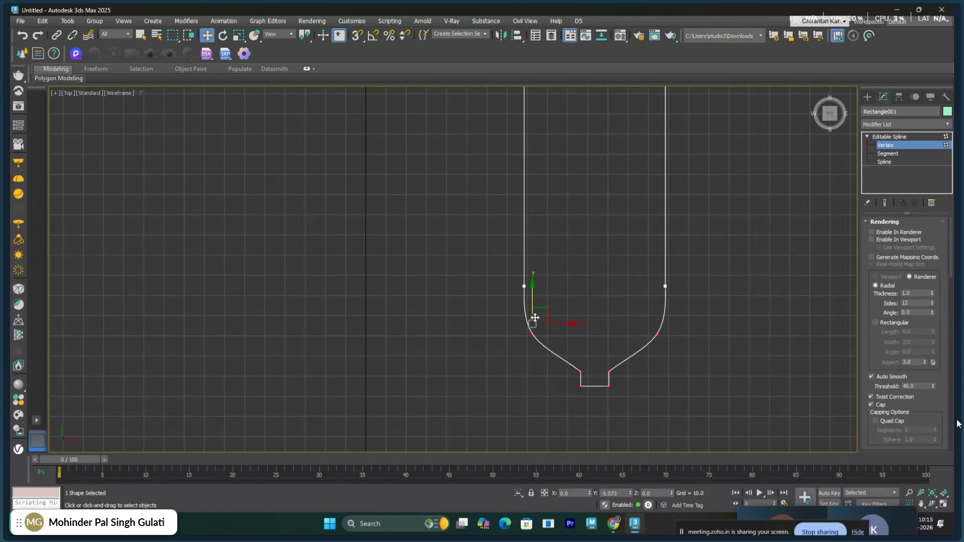
pyautogui.click(663, 327)
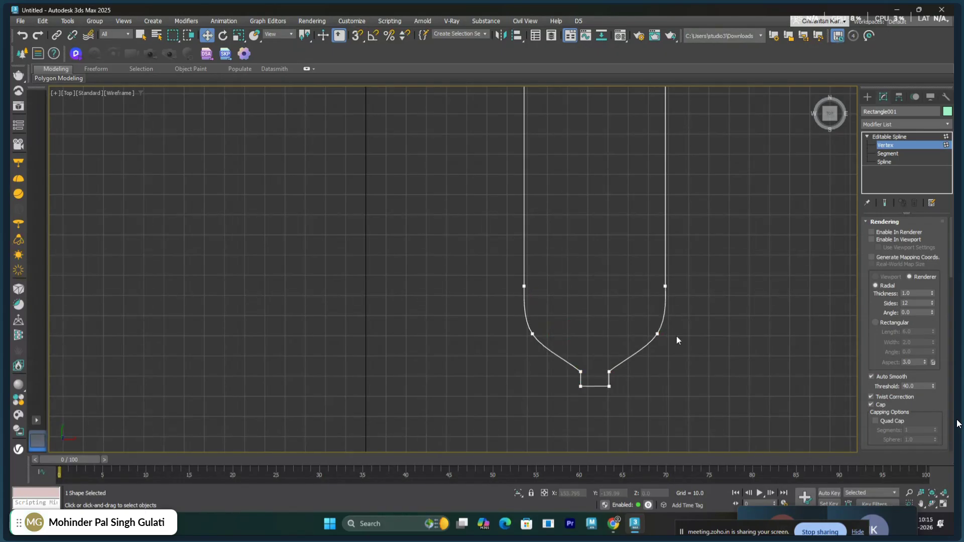
# Leave vertex editing and clone the tube outline along X as one independent copy beside the original
pyautogui.scroll(-3, 732, 309)
pyautogui.moveTo(710, 316); pyautogui.dragTo(658, 346, button='middle')
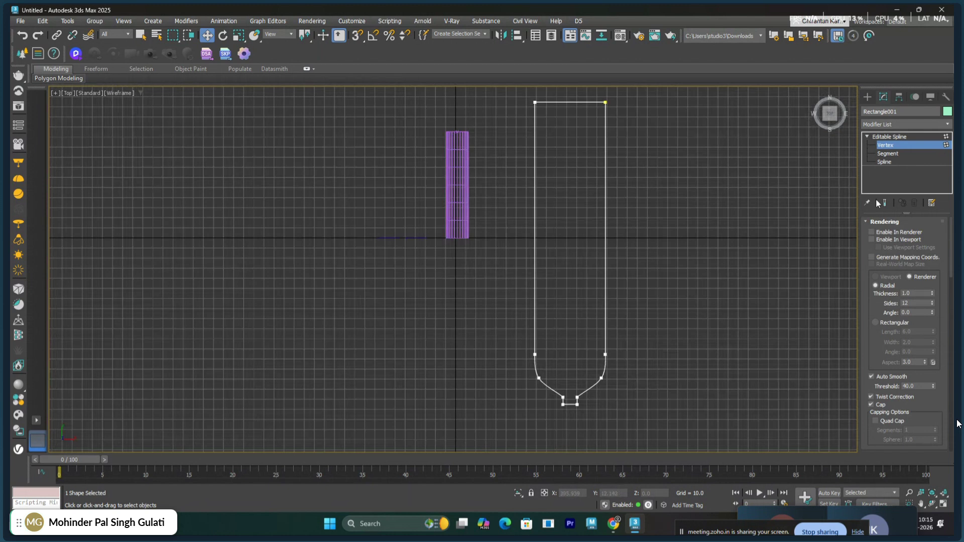
pyautogui.click(898, 137)
pyautogui.moveTo(695, 275); pyautogui.dragTo(665, 282, button='middle')
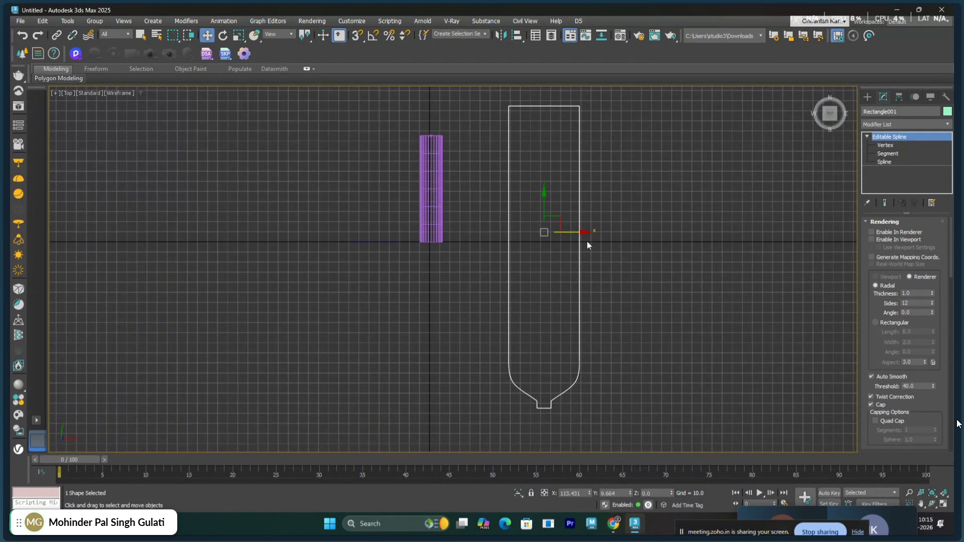
pyautogui.keyDown('shift'); pyautogui.moveTo(575, 234); pyautogui.dragTo(681, 231); pyautogui.keyUp('shift')
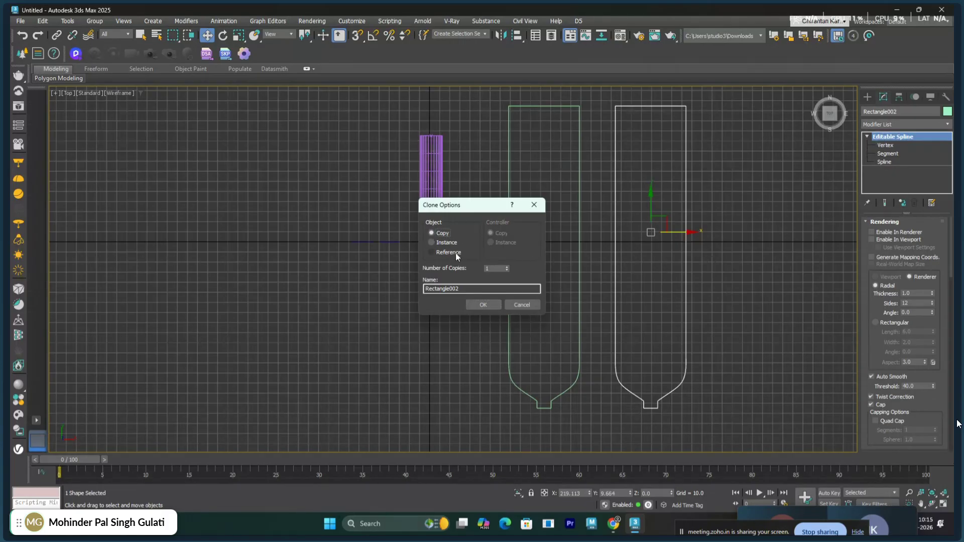
pyautogui.click(483, 305)
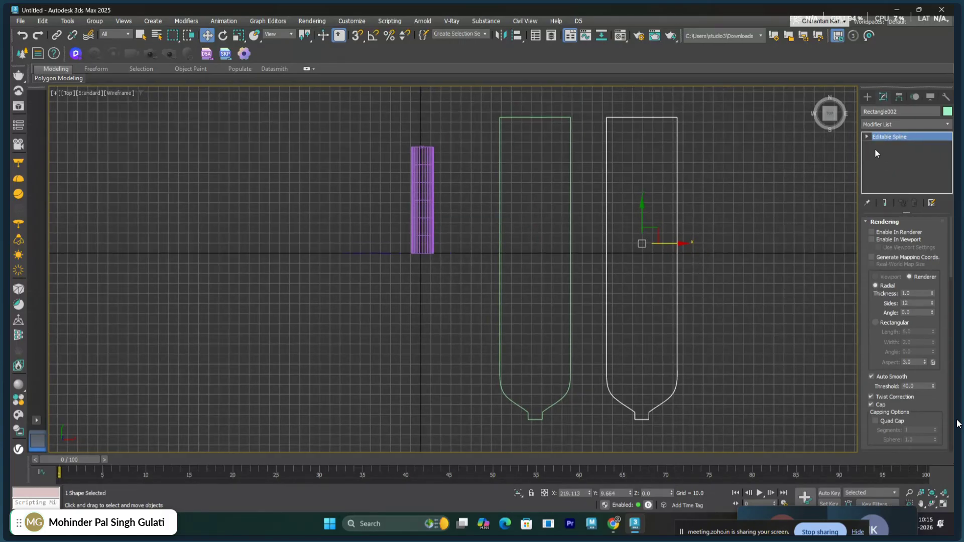
# Scale the copied outline's top segment along X to about 4 percent so its sides taper almost to a point, then deselect it
pyautogui.click(887, 154)
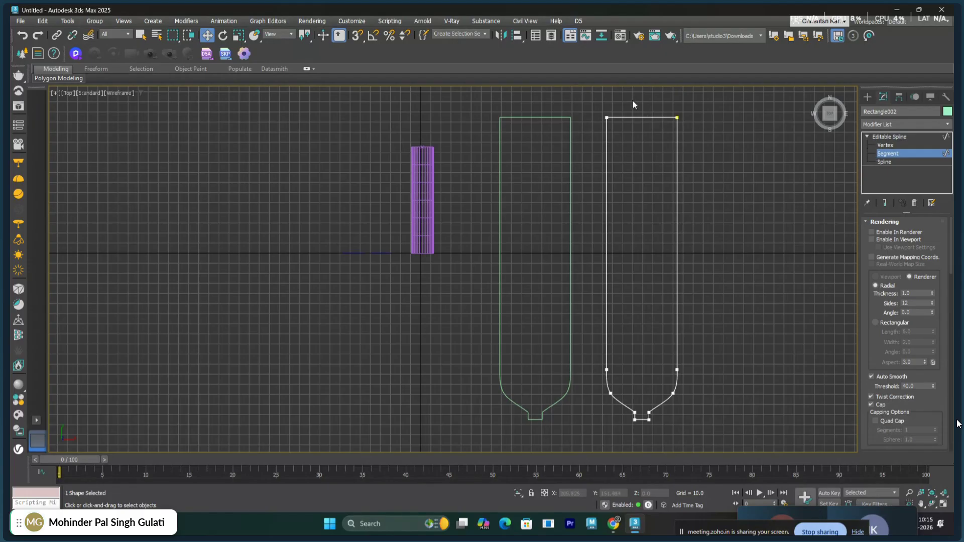
pyautogui.click(634, 116)
pyautogui.moveTo(652, 195); pyautogui.dragTo(702, 274, button='middle')
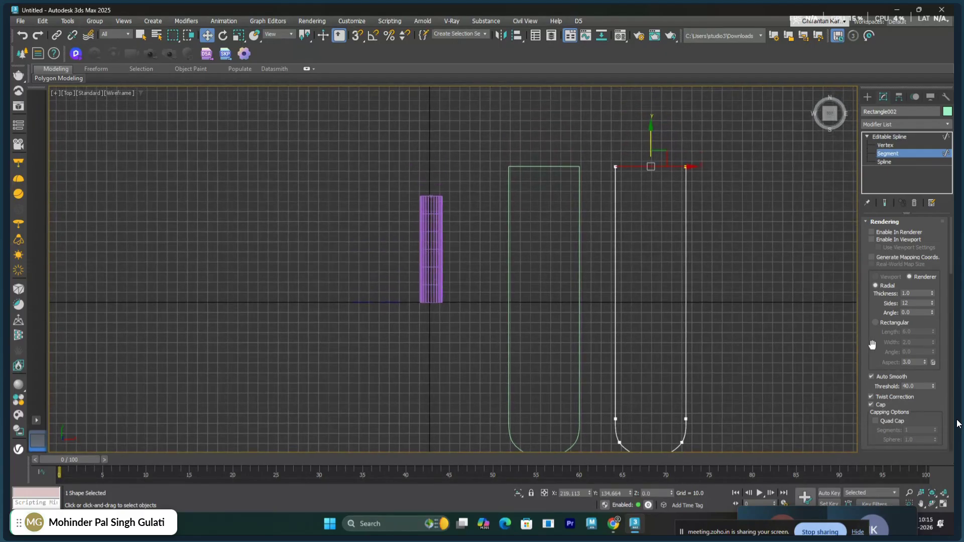
pyautogui.scroll(-5, 874, 345)
pyautogui.scroll(-5, 877, 292)
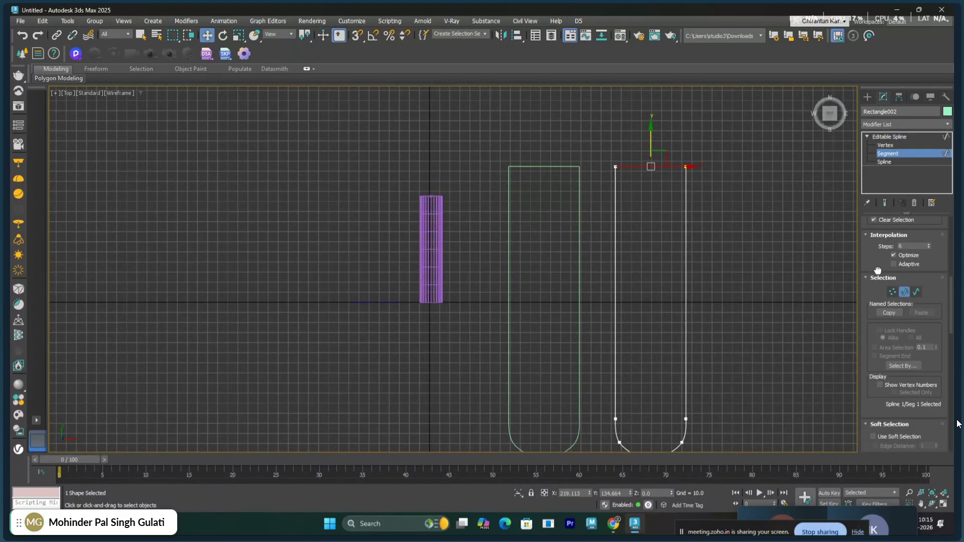
pyautogui.scroll(10, 877, 217)
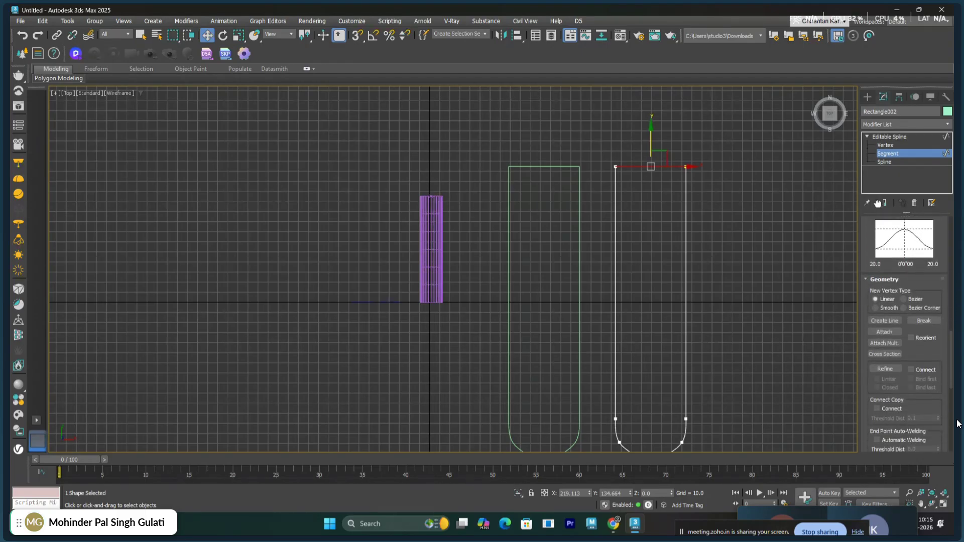
pyautogui.rightClick(663, 199)
pyautogui.click(673, 224)
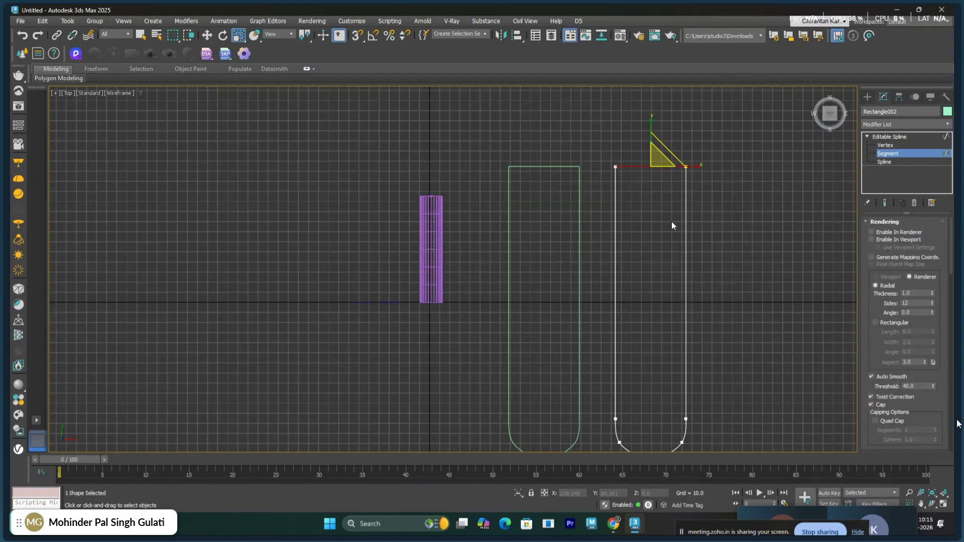
pyautogui.moveTo(671, 222); pyautogui.dragTo(673, 242, button='middle')
pyautogui.moveTo(701, 187); pyautogui.dragTo(139, 158)
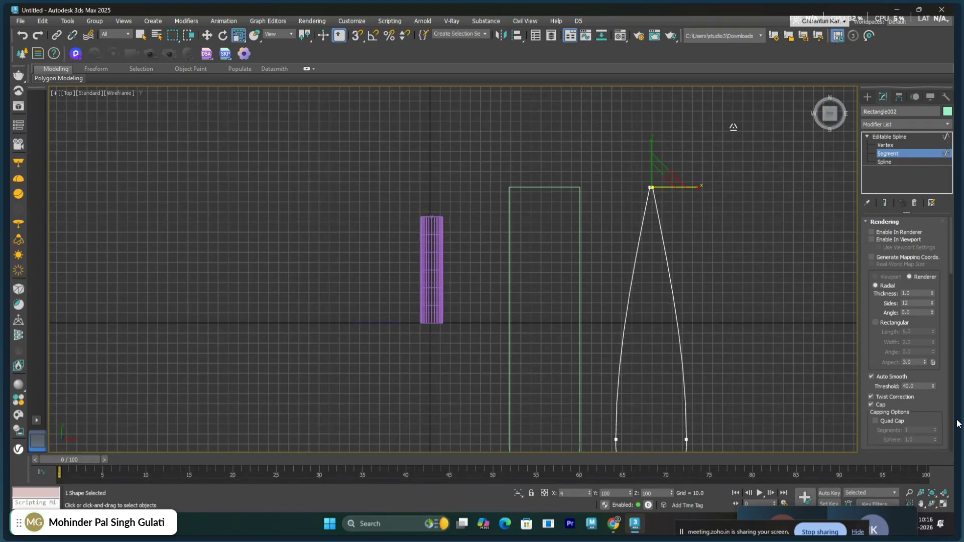
pyautogui.scroll(-5, 730, 240)
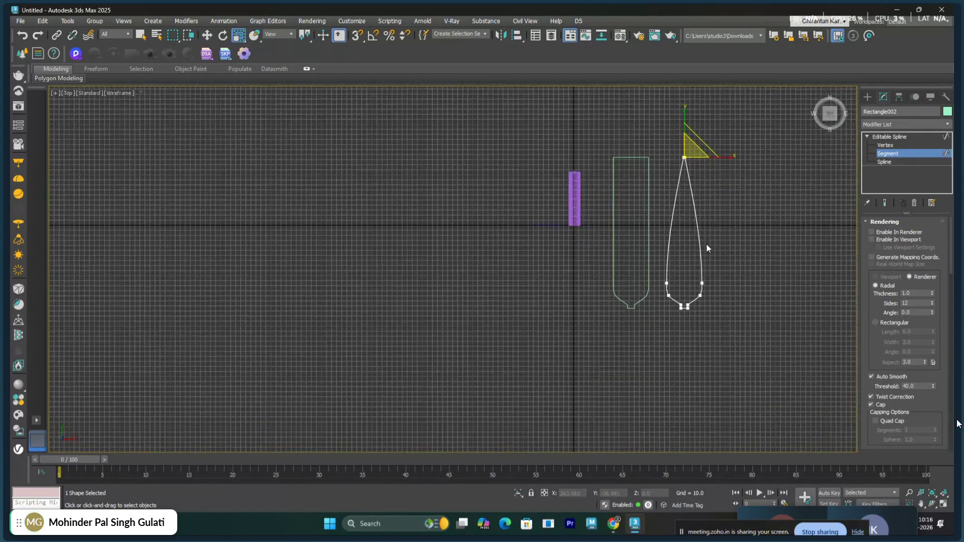
pyautogui.scroll(2, 706, 248)
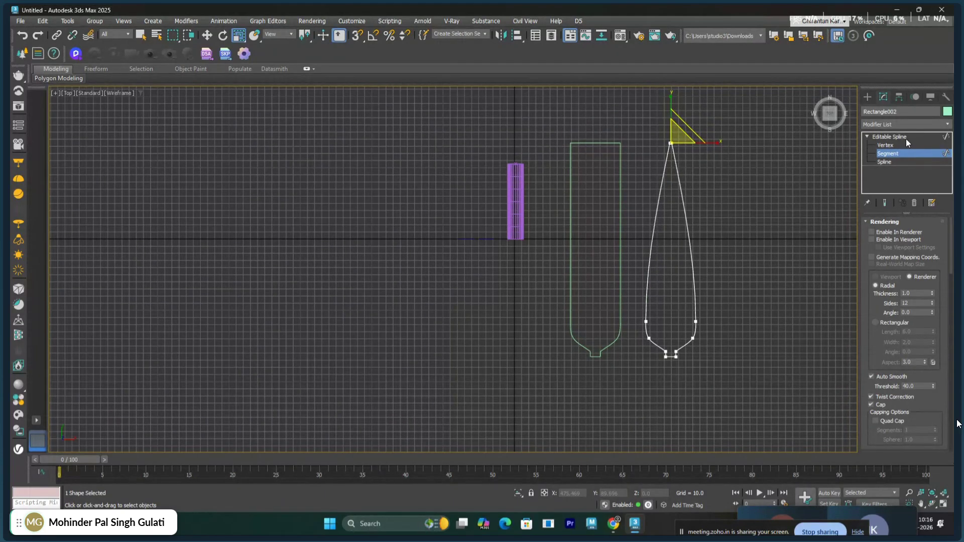
pyautogui.click(758, 222)
# In the perspective view, move the loft's path line along X to about 108.6, inside the straight-sided outline
pyautogui.moveTo(753, 222); pyautogui.dragTo(662, 214, button='middle')
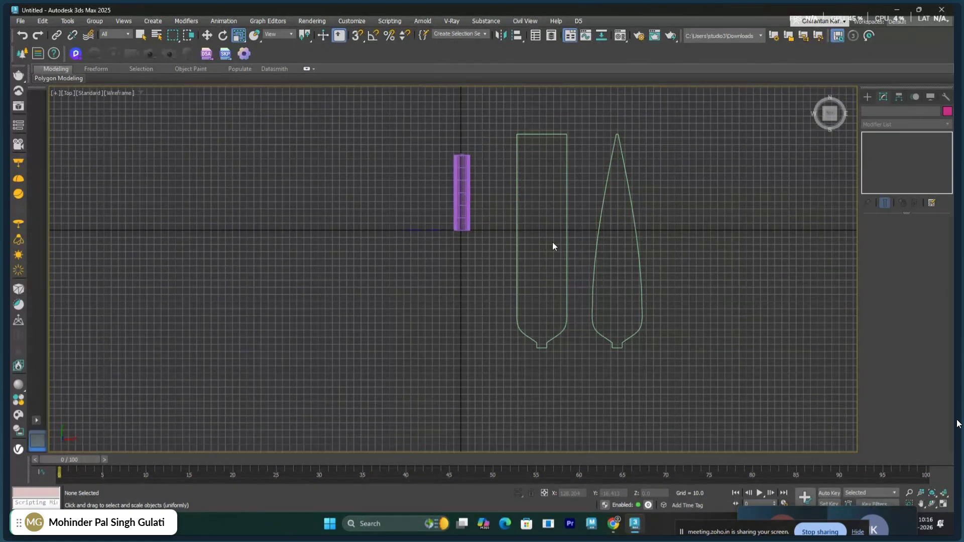
pyautogui.press('p')
pyautogui.moveTo(639, 288); pyautogui.dragTo(628, 220, button='middle')
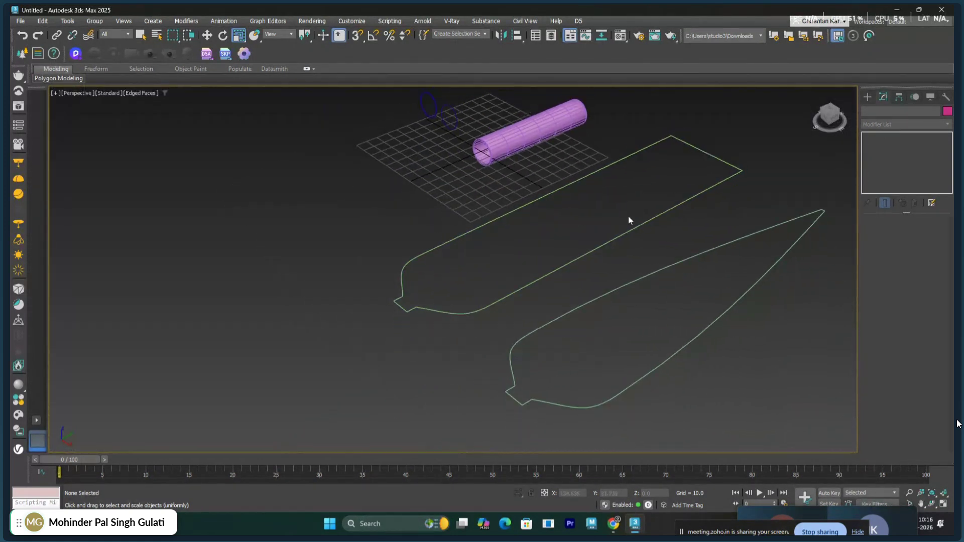
pyautogui.scroll(-4, 610, 216)
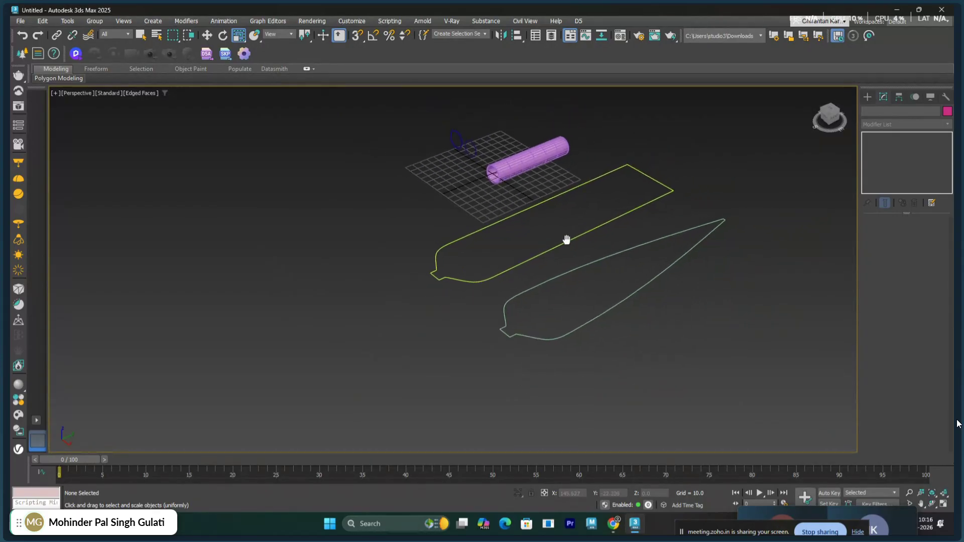
pyautogui.keyDown('alt'); pyautogui.moveTo(552, 241); pyautogui.dragTo(541, 245, button='middle'); pyautogui.keyUp('alt')
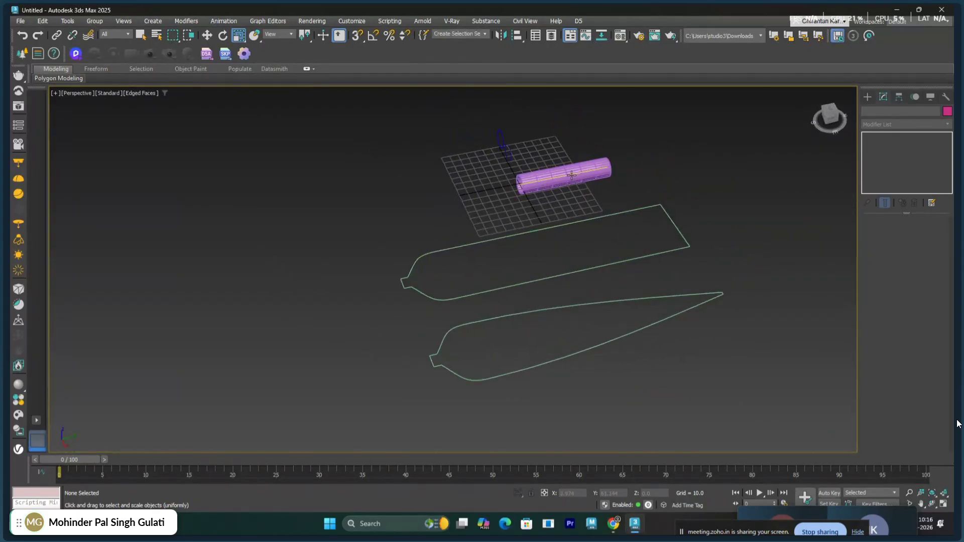
pyautogui.click(527, 183)
pyautogui.keyDown('alt'); pyautogui.moveTo(592, 217); pyautogui.dragTo(607, 219, button='middle'); pyautogui.keyUp('alt')
pyautogui.rightClick(597, 214)
pyautogui.click(612, 217)
pyautogui.moveTo(596, 193); pyautogui.dragTo(670, 244)
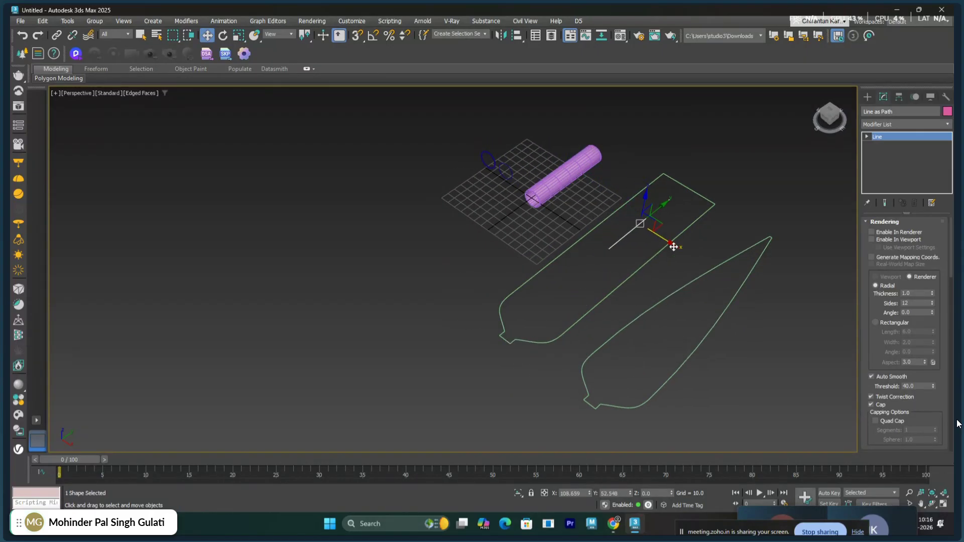
# In the top view, raise the path line's upper vertex to the outline's top edge, at Y about 134.3
pyautogui.keyDown('alt'); pyautogui.moveTo(671, 244); pyautogui.dragTo(655, 267, button='middle'); pyautogui.keyUp('alt')
pyautogui.press('t')
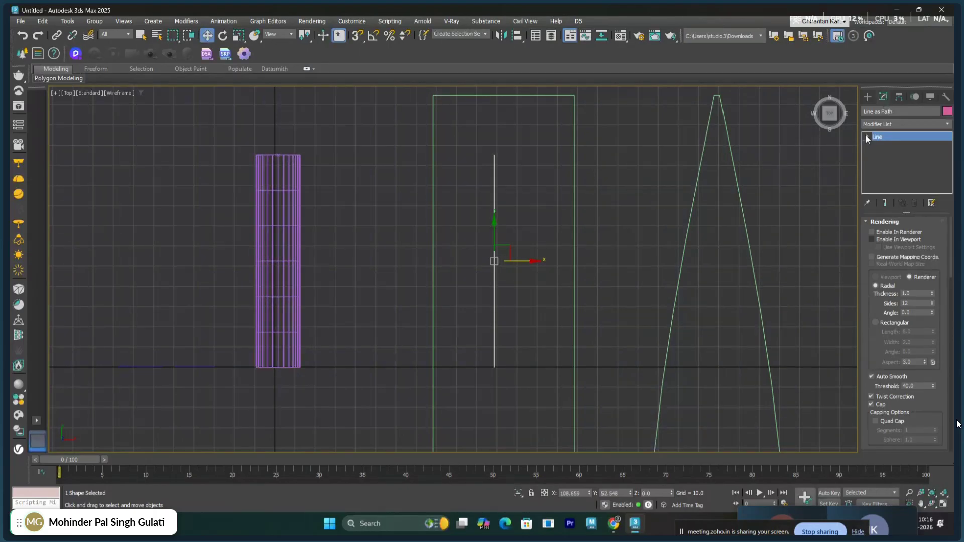
pyautogui.press('1')
pyautogui.moveTo(502, 223); pyautogui.dragTo(556, 247, button='middle')
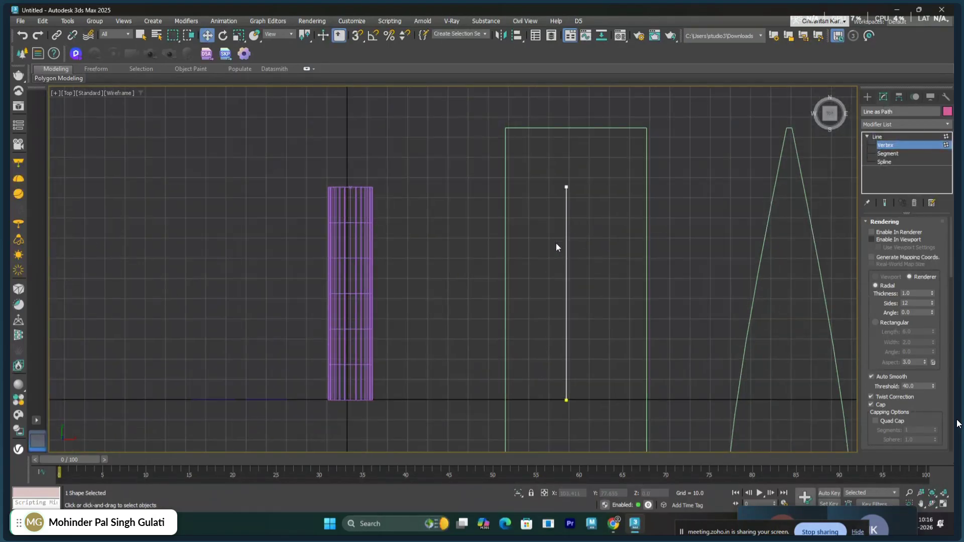
pyautogui.moveTo(544, 182); pyautogui.dragTo(565, 209)
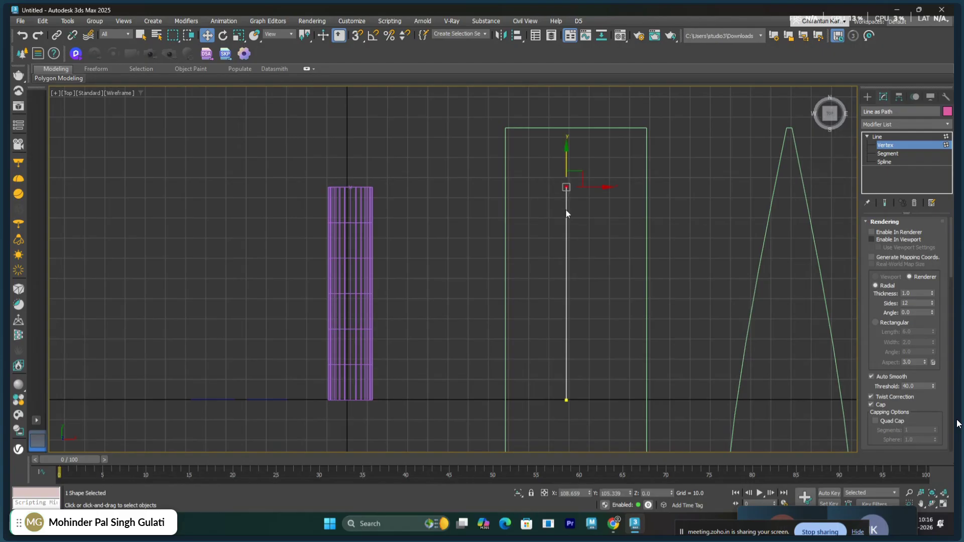
pyautogui.moveTo(568, 168); pyautogui.dragTo(579, 103)
# Lower the path line's bottom vertex to the end of the outline's neck, at Y about -165.4, and leave vertex editing
pyautogui.scroll(-3, 622, 334)
pyautogui.moveTo(622, 333); pyautogui.dragTo(635, 199, button='middle')
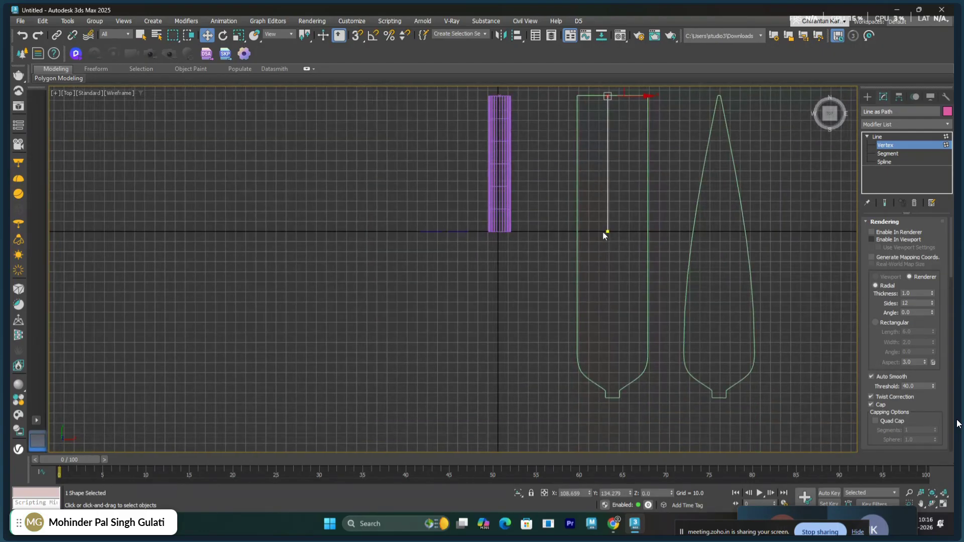
pyautogui.moveTo(592, 209); pyautogui.dragTo(634, 281)
pyautogui.moveTo(609, 209); pyautogui.dragTo(618, 381)
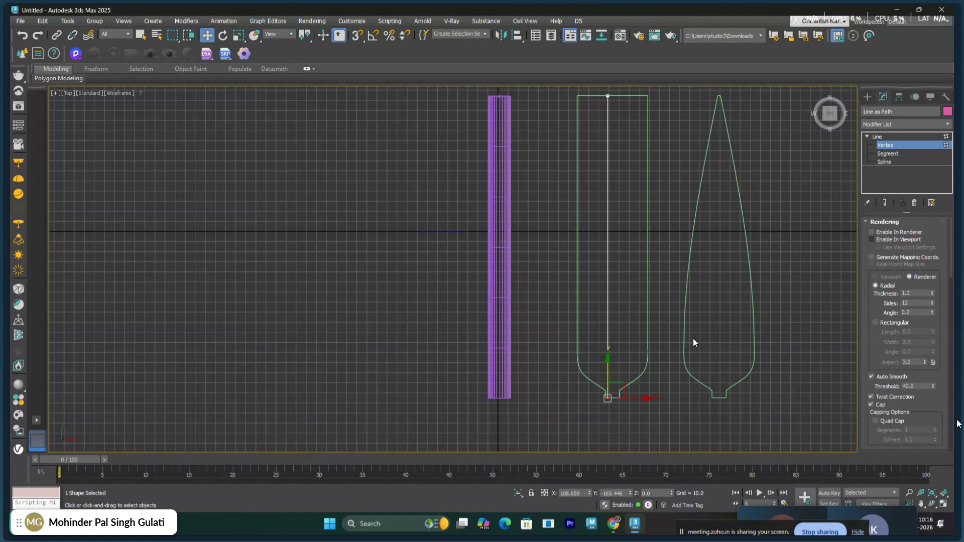
pyautogui.click(796, 277)
pyautogui.click(890, 145)
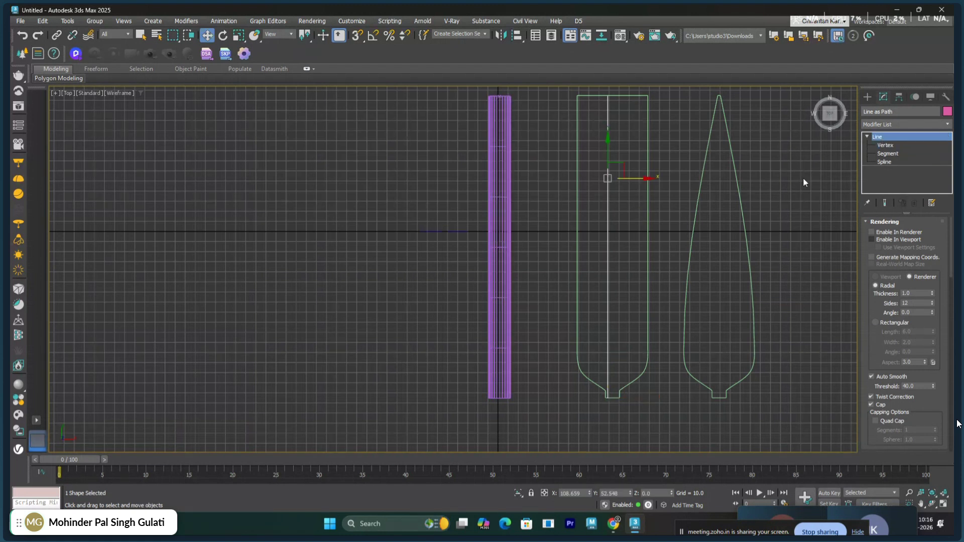
# Examine the lengthened loft alongside the straight-sided and tapered outlines in the top and perspective views
pyautogui.moveTo(596, 267); pyautogui.dragTo(584, 282, button='middle')
pyautogui.click(495, 263)
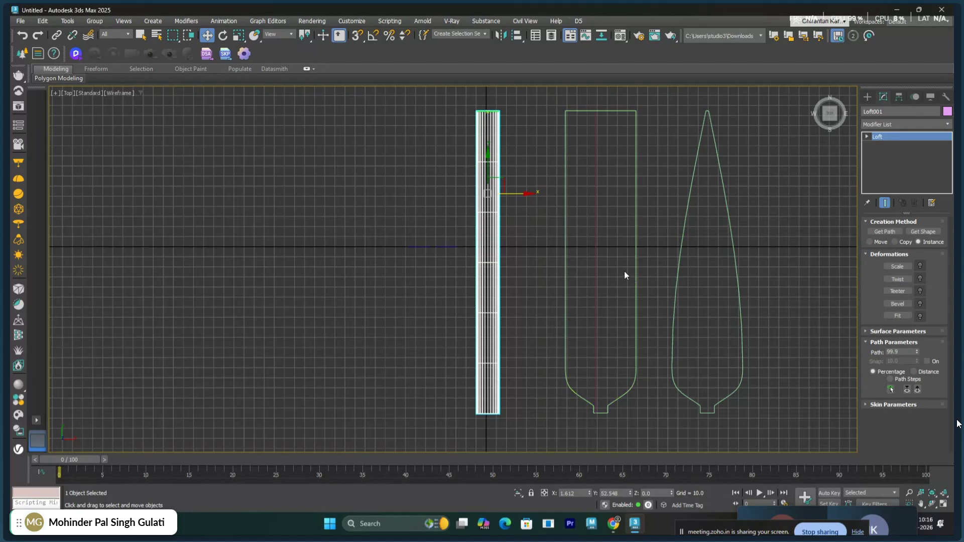
pyautogui.moveTo(625, 271); pyautogui.dragTo(720, 310)
pyautogui.press('p')
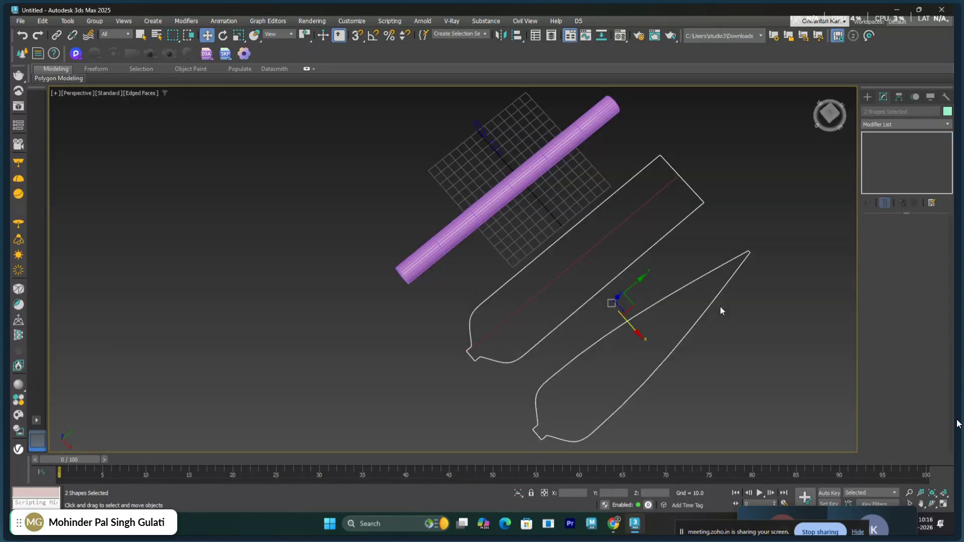
pyautogui.keyDown('alt'); pyautogui.moveTo(694, 306); pyautogui.dragTo(697, 297, button='middle'); pyautogui.keyUp('alt')
pyautogui.scroll(4, 618, 338)
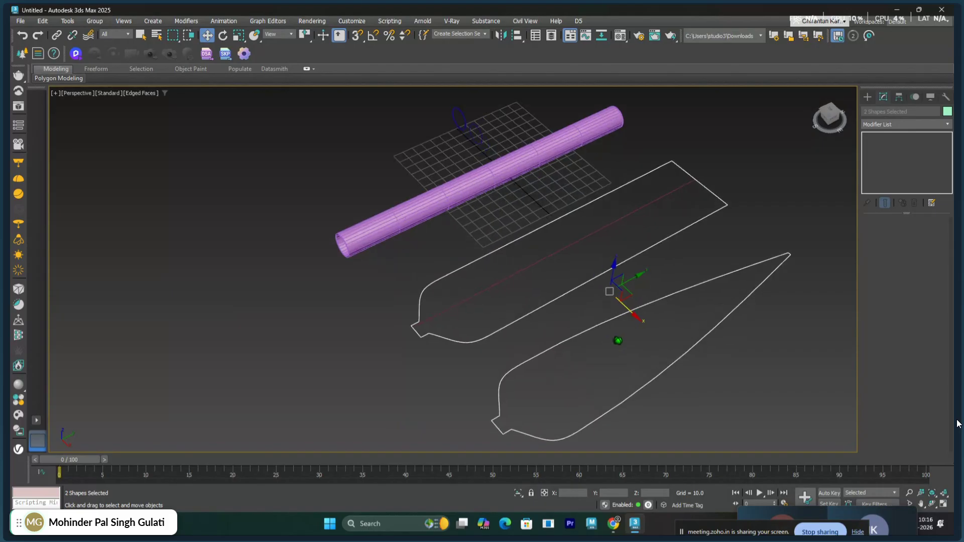
pyautogui.moveTo(617, 338); pyautogui.dragTo(616, 315, button='middle')
pyautogui.scroll(-3, 610, 297)
# Move the path line along X to about 45.1, between the loft and the outlines, and check the circles and the loft
pyautogui.click(568, 257)
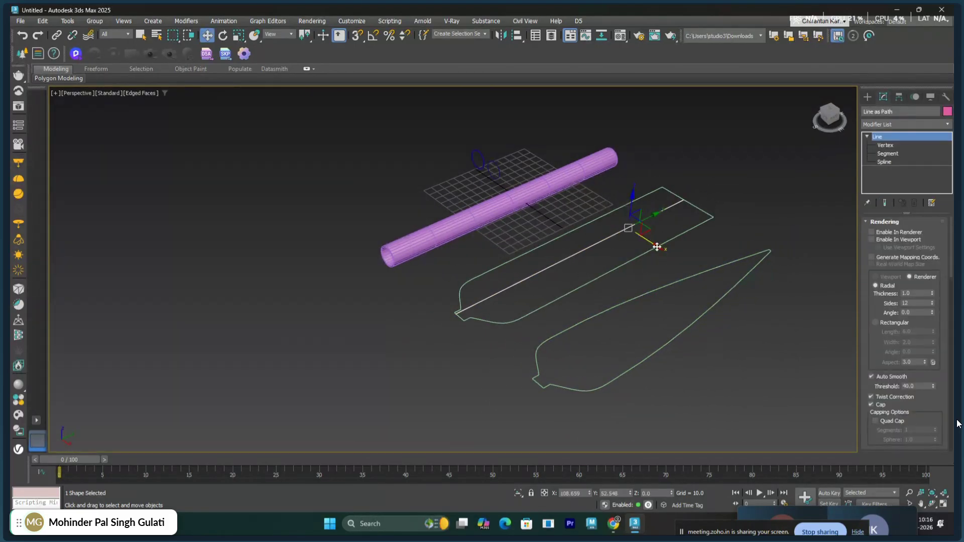
pyautogui.moveTo(657, 247); pyautogui.dragTo(612, 211)
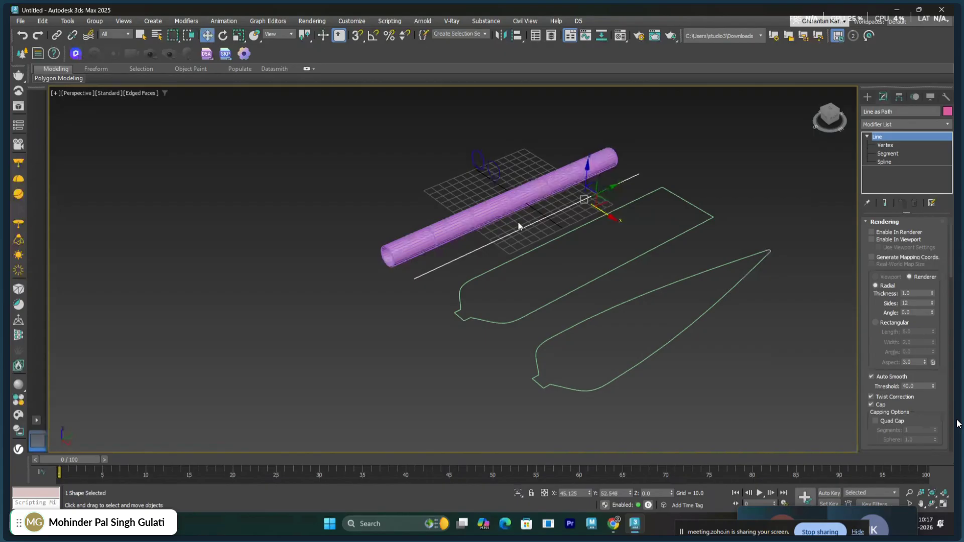
pyautogui.click(475, 173)
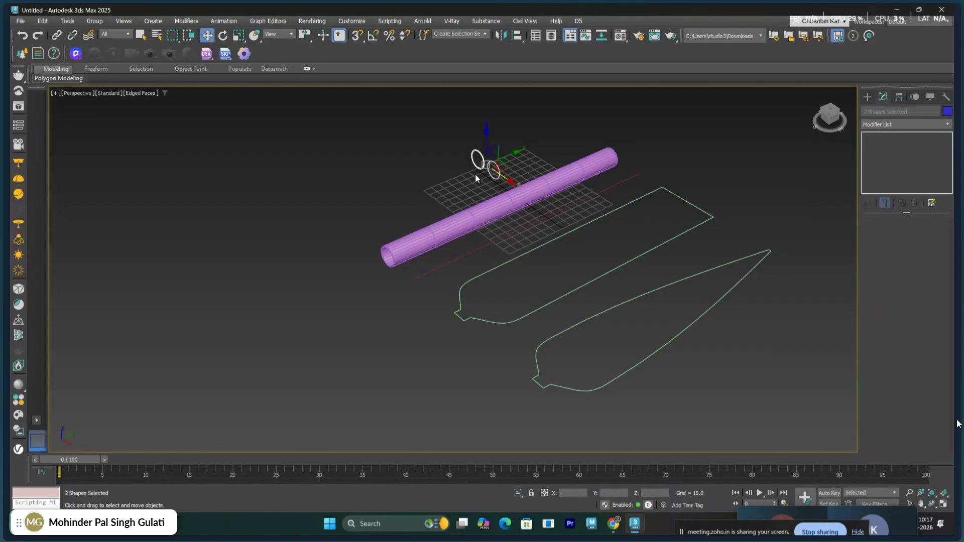
pyautogui.keyDown('ctrl'); pyautogui.click(465, 211); pyautogui.keyUp('ctrl')
pyautogui.click(466, 214)
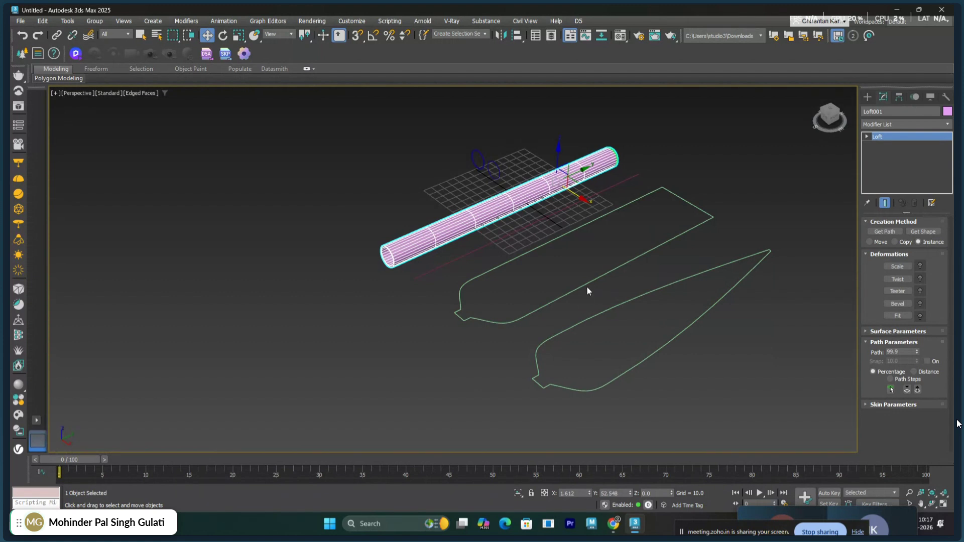
# Rename the tapered outline "Y= Height = Side"
pyautogui.moveTo(617, 290); pyautogui.dragTo(517, 275, button='middle')
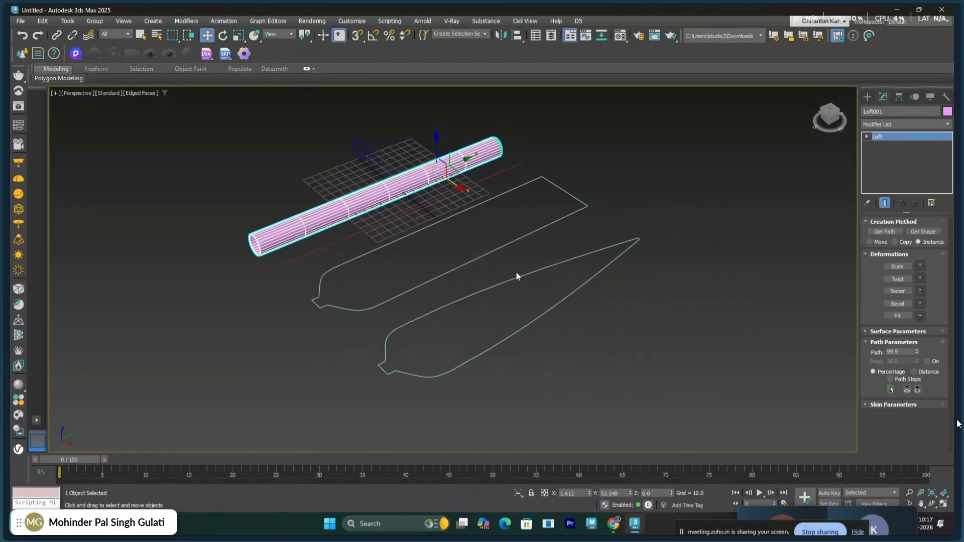
pyautogui.click(516, 274)
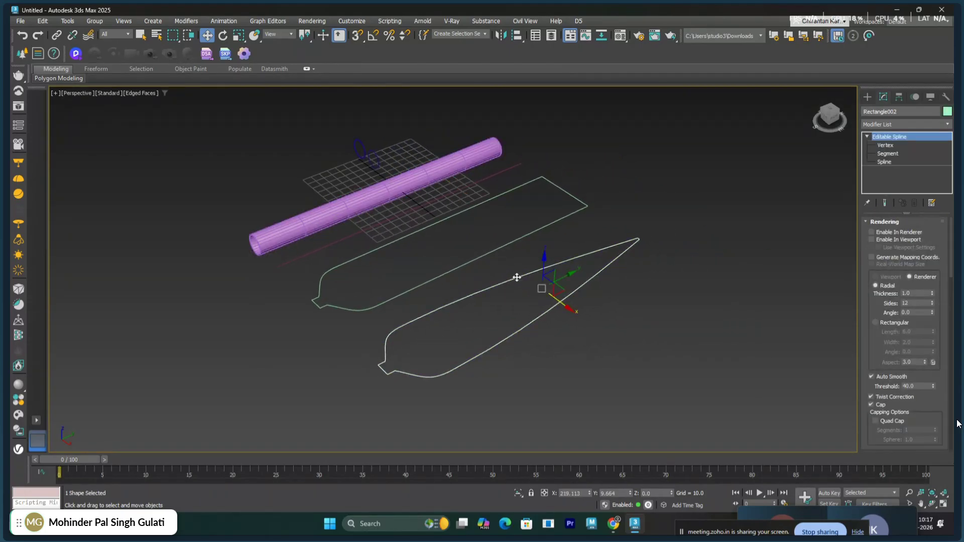
pyautogui.moveTo(897, 111); pyautogui.dragTo(887, 112)
pyautogui.doubleClick(887, 111)
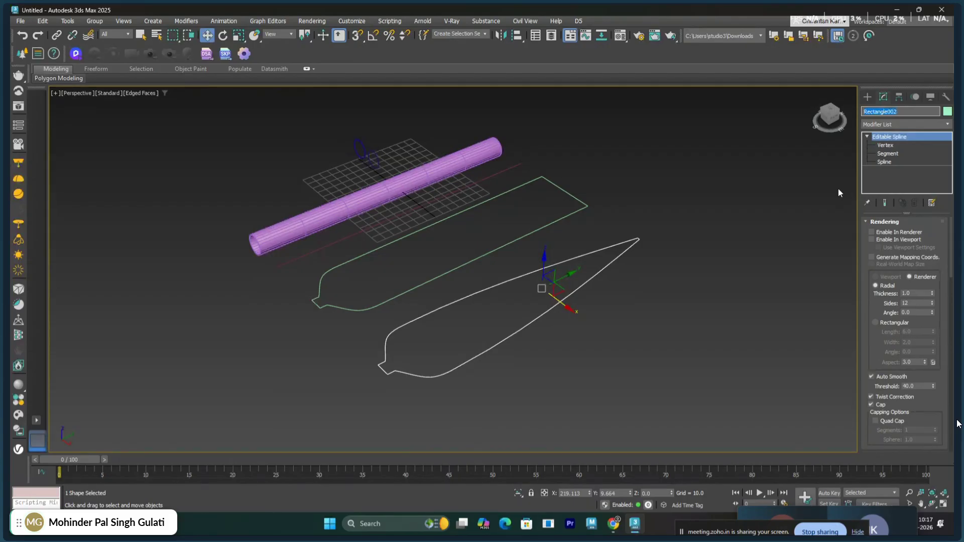
pyautogui.write('Y=Heig')
pyautogui.press('BackSpace')
pyautogui.press('BackSpace')
pyautogui.press('BackSpace')
pyautogui.press('BackSpace')
pyautogui.write('Height')
pyautogui.press('Return')
pyautogui.write('Side')
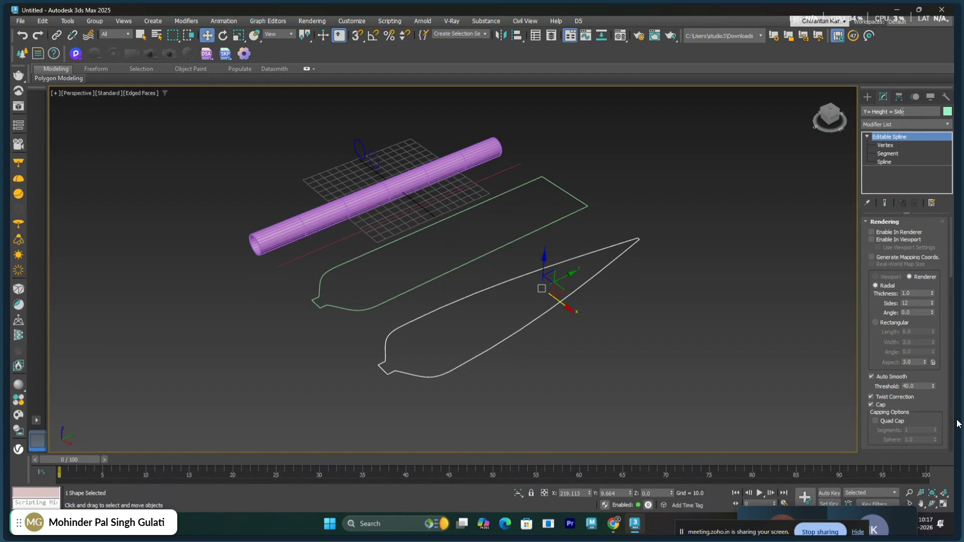
# Rename the straight-sided outline "X = Base = Top" and check the selection of both outlines
pyautogui.click(548, 227)
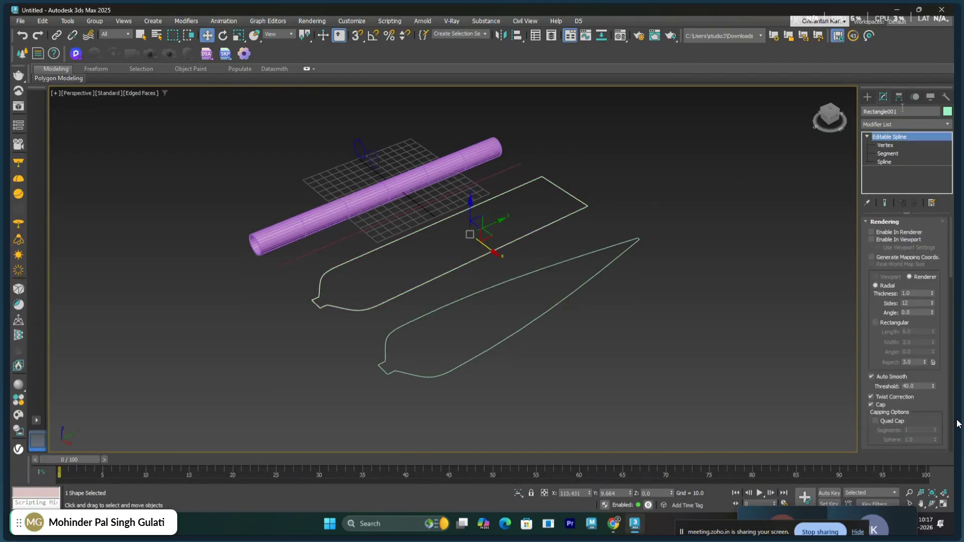
pyautogui.click(874, 111)
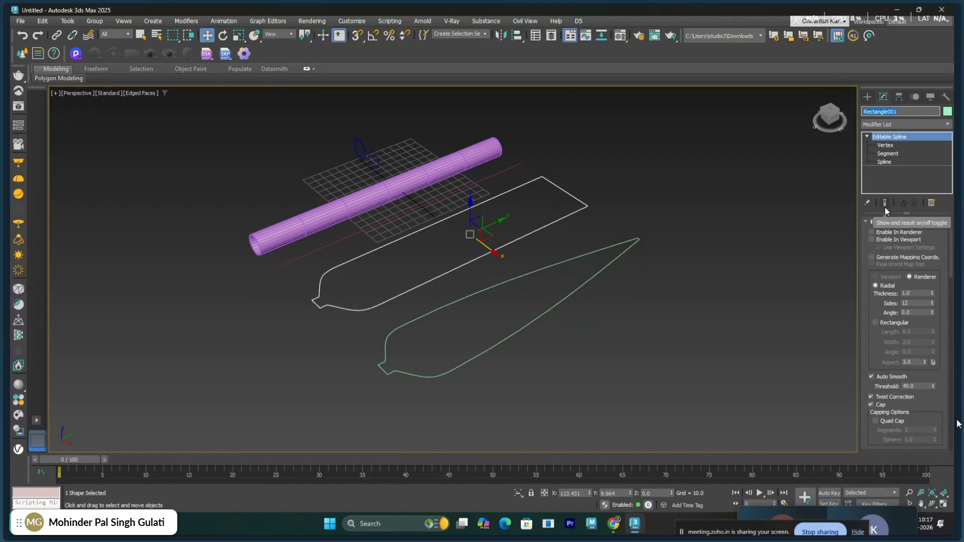
pyautogui.write('X = Base')
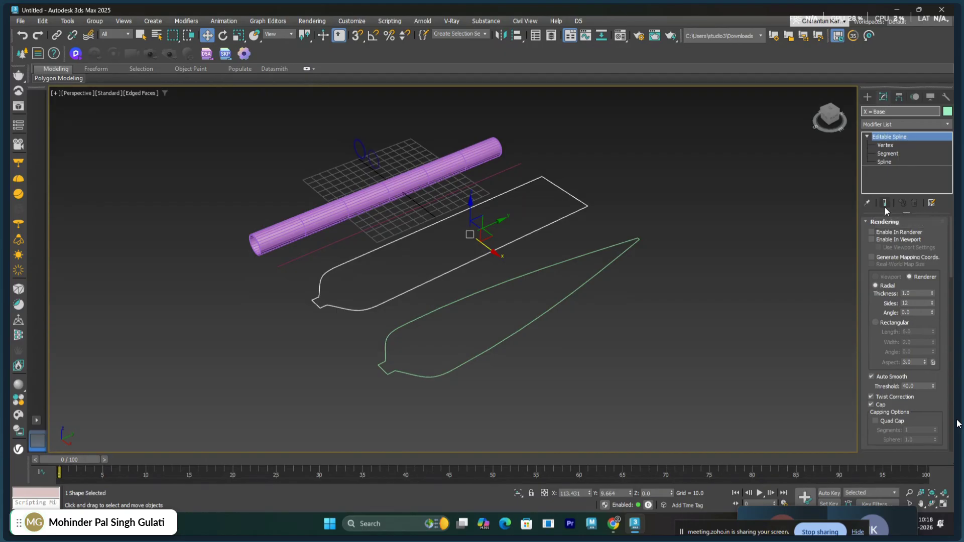
pyautogui.write(' = Top')
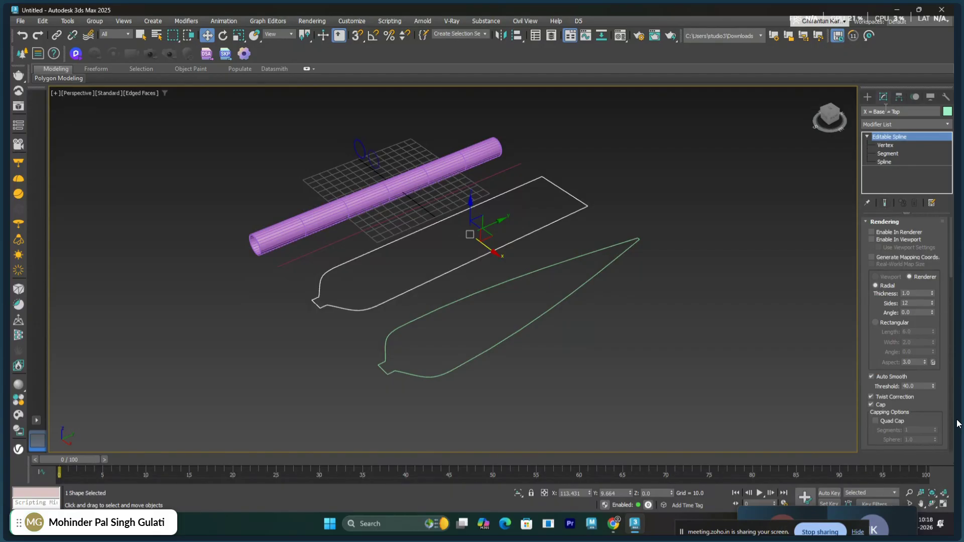
pyautogui.moveTo(585, 186); pyautogui.dragTo(563, 235)
pyautogui.moveTo(642, 249); pyautogui.dragTo(621, 290)
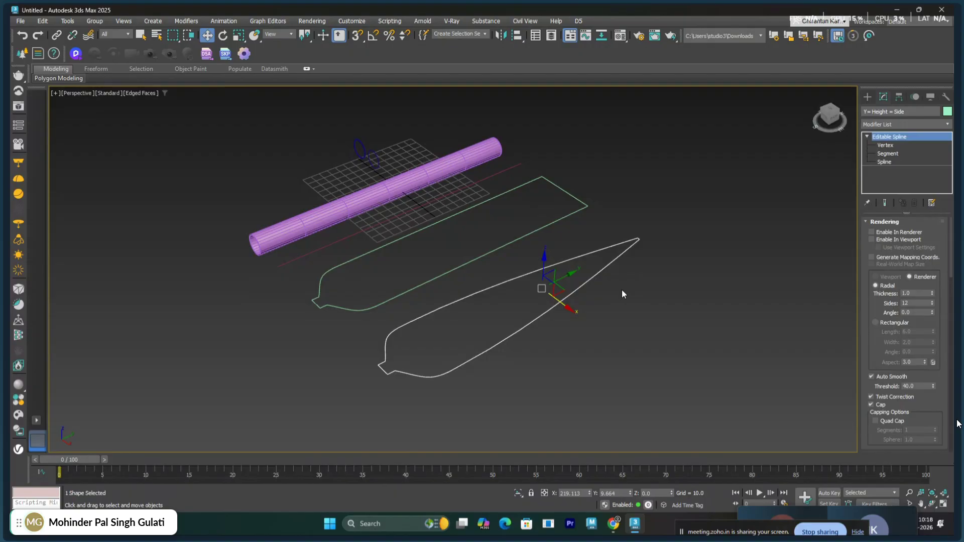
# Rename the lofted cylinder "Lofted Obj as Depth XY"
pyautogui.click(308, 228)
pyautogui.moveTo(308, 229)
pyautogui.keyDown('alt'); pyautogui.mouseDown(button='middle')
pyautogui.moveTo(428, 230)
pyautogui.moveTo(467, 219)
pyautogui.moveTo(482, 236)
pyautogui.moveTo(655, 210)
pyautogui.mouseUp(button='middle'); pyautogui.keyUp('alt')
pyautogui.scroll(3, 430, 244)
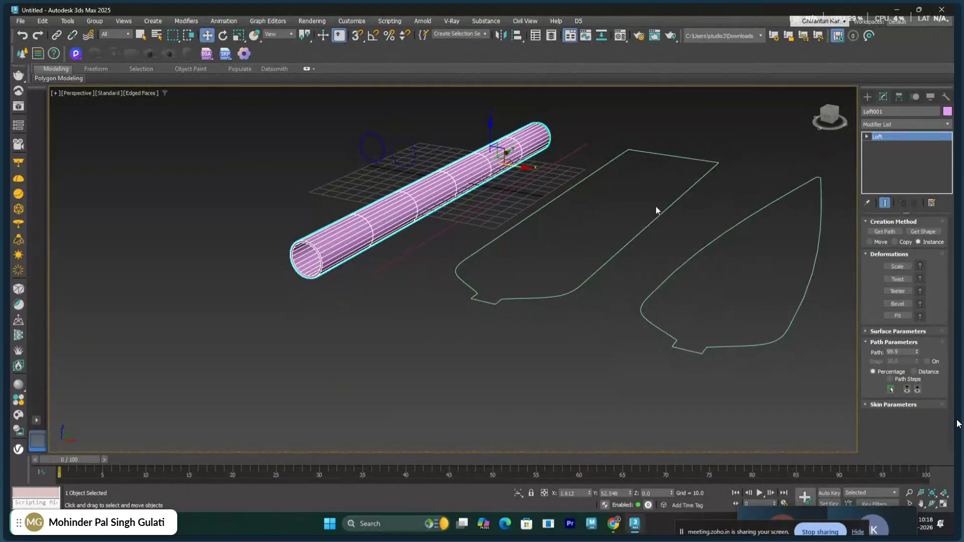
pyautogui.moveTo(874, 111); pyautogui.dragTo(913, 118)
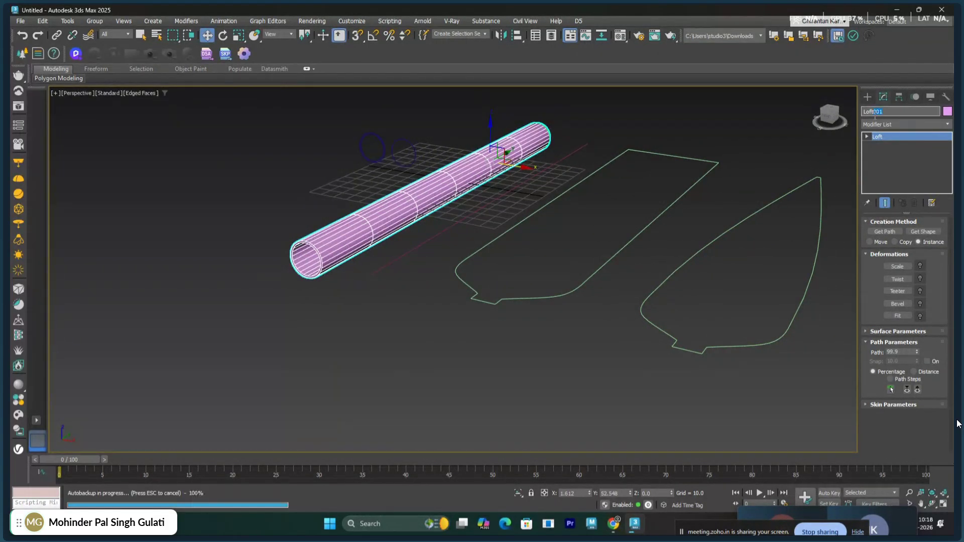
pyautogui.write('ex')
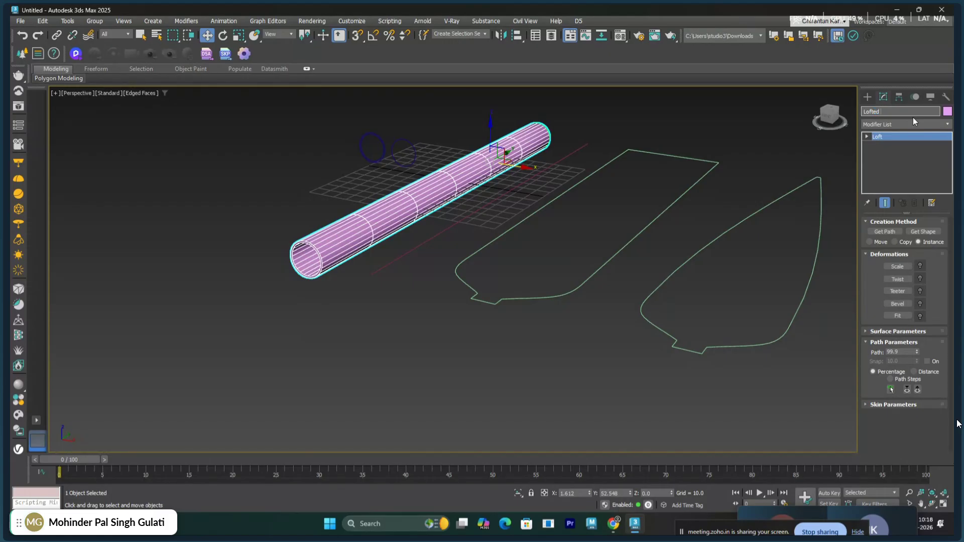
pyautogui.write(' Obj as E')
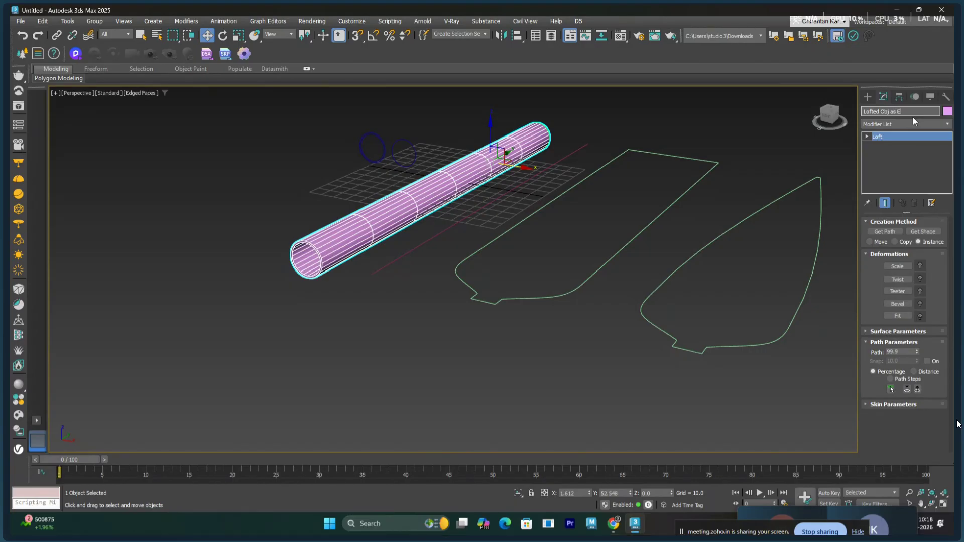
pyautogui.press('BackSpace')
pyautogui.write('Depth X')
pyautogui.write('Y')
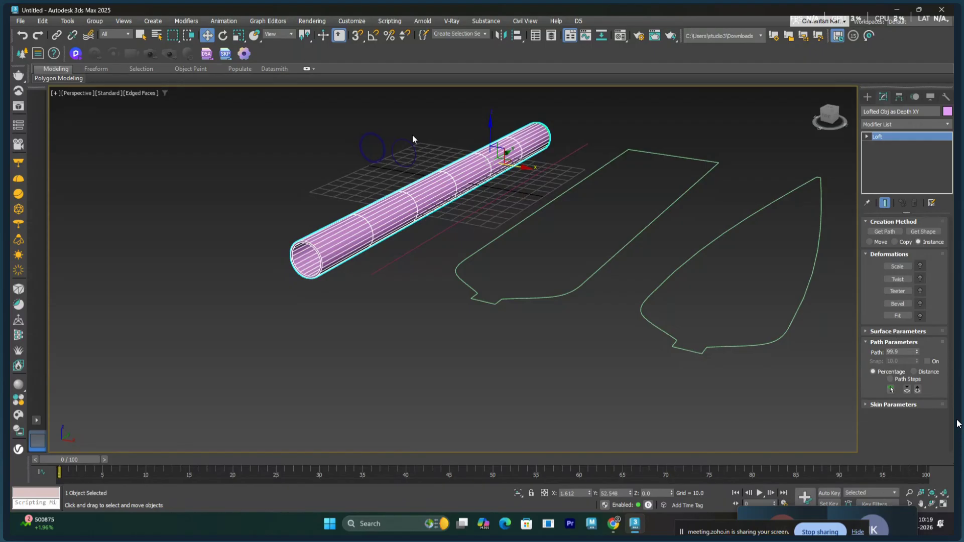
# Extend the loft's name to "Lofted Obj as Depth XY = Front"
pyautogui.click(463, 320)
pyautogui.keyDown('alt'); pyautogui.moveTo(594, 323); pyautogui.dragTo(590, 286, button='middle'); pyautogui.keyUp('alt')
pyautogui.scroll(-3, 606, 323)
pyautogui.keyDown('alt'); pyautogui.moveTo(607, 323); pyautogui.dragTo(510, 311, button='middle'); pyautogui.keyUp('alt')
pyautogui.scroll(1, 536, 301)
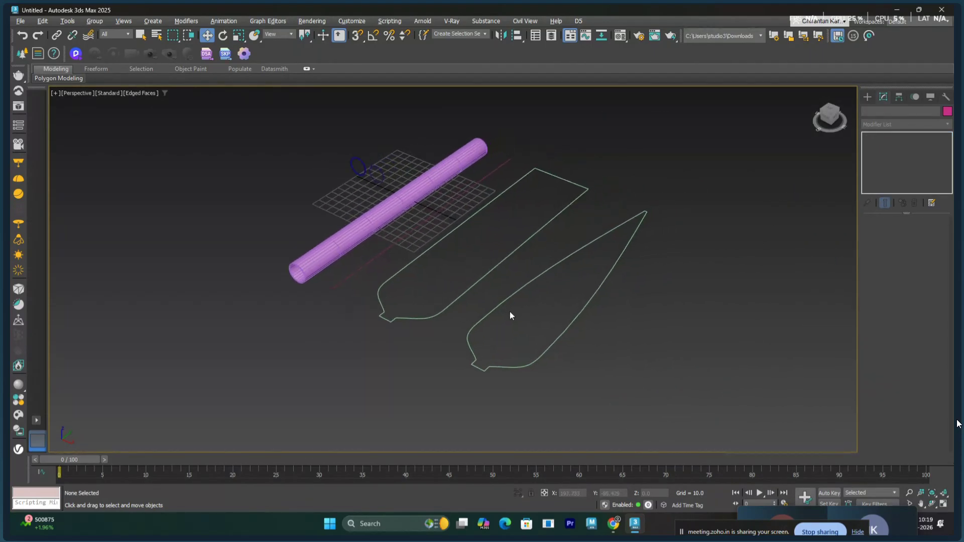
pyautogui.click(441, 182)
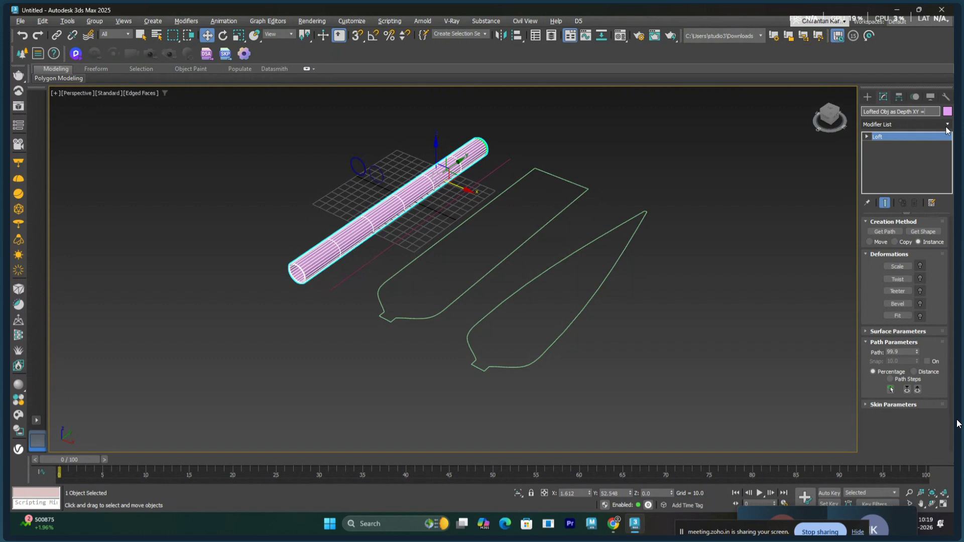
pyautogui.write('kFK')
pyautogui.write('ront')
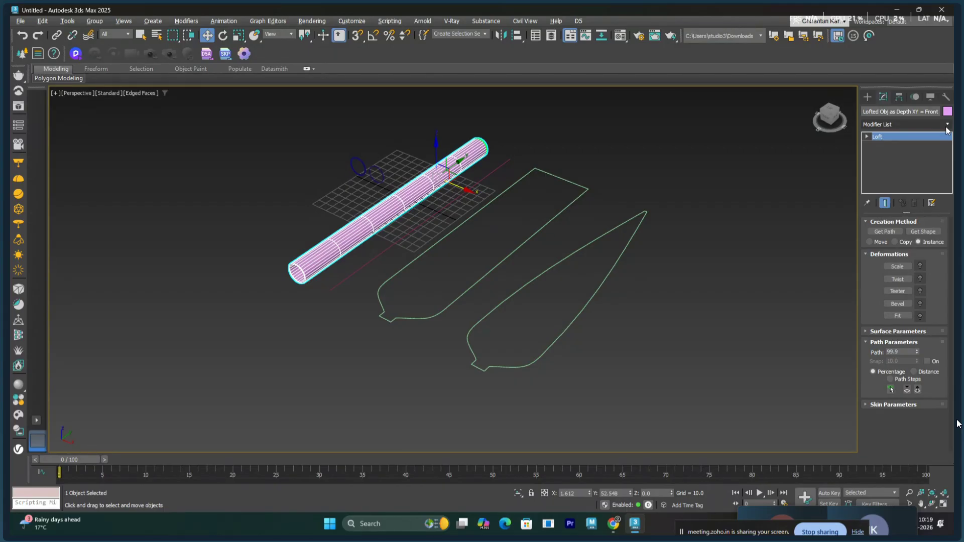
# Start a Fit deformation on the loft with Make Symmetrical off and get the straight-sided outline as its X-axis shape
pyautogui.click(303, 228)
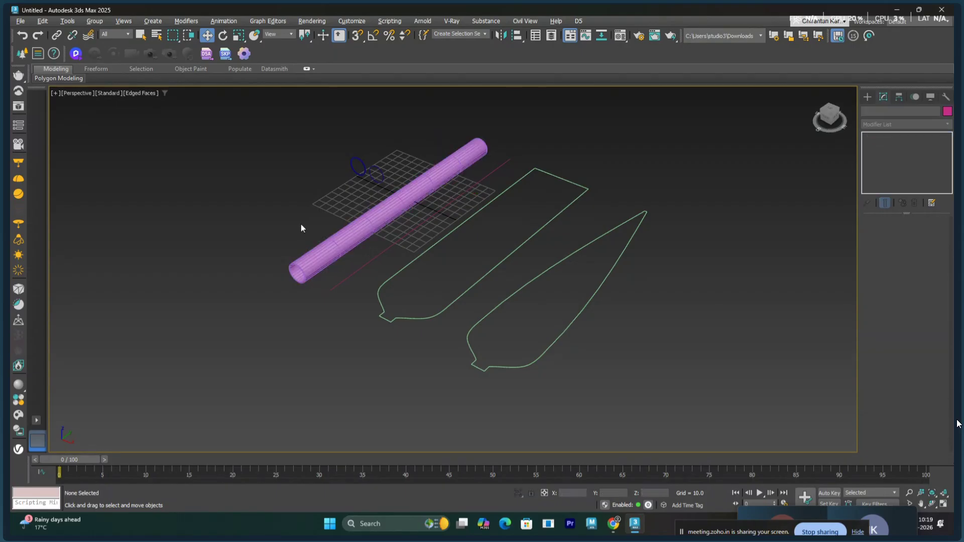
pyautogui.click(322, 245)
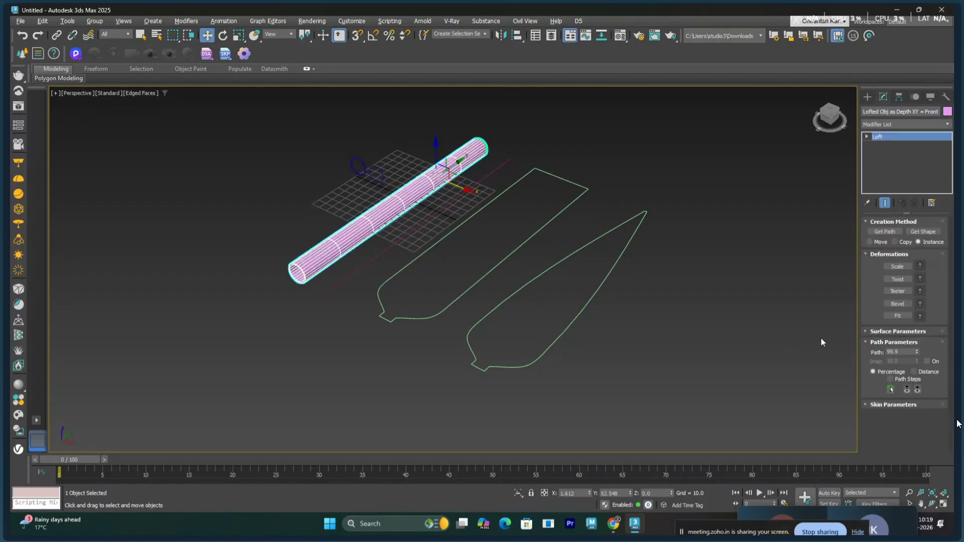
pyautogui.click(894, 316)
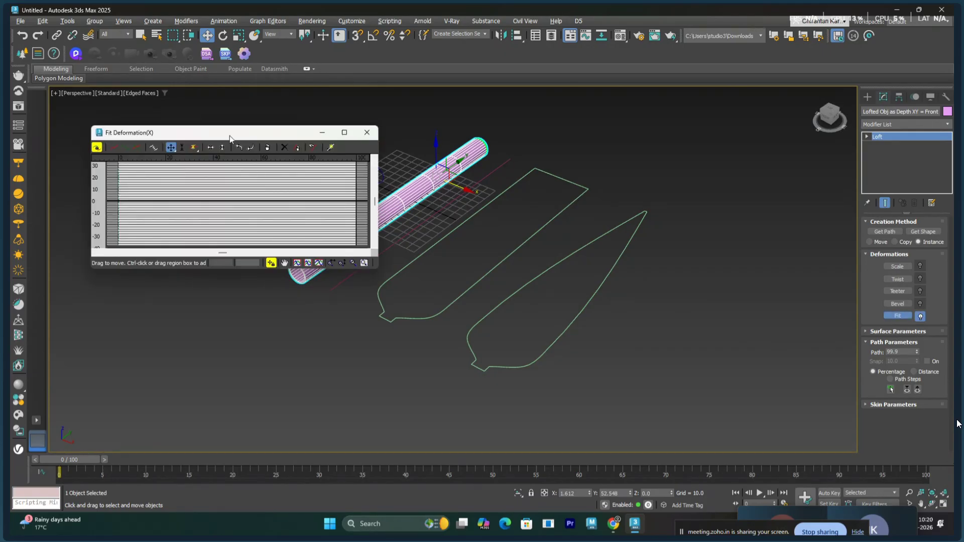
pyautogui.moveTo(231, 138); pyautogui.dragTo(706, 120)
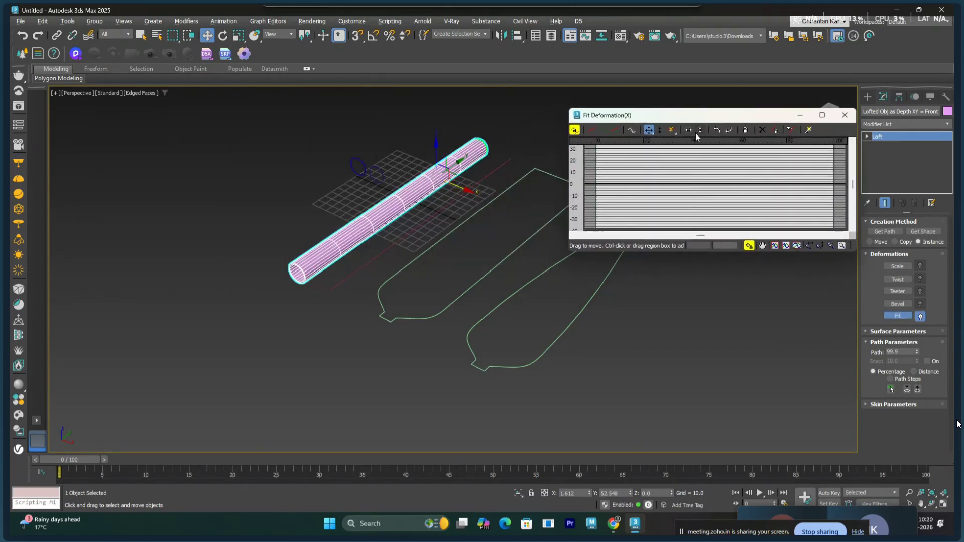
pyautogui.click(574, 131)
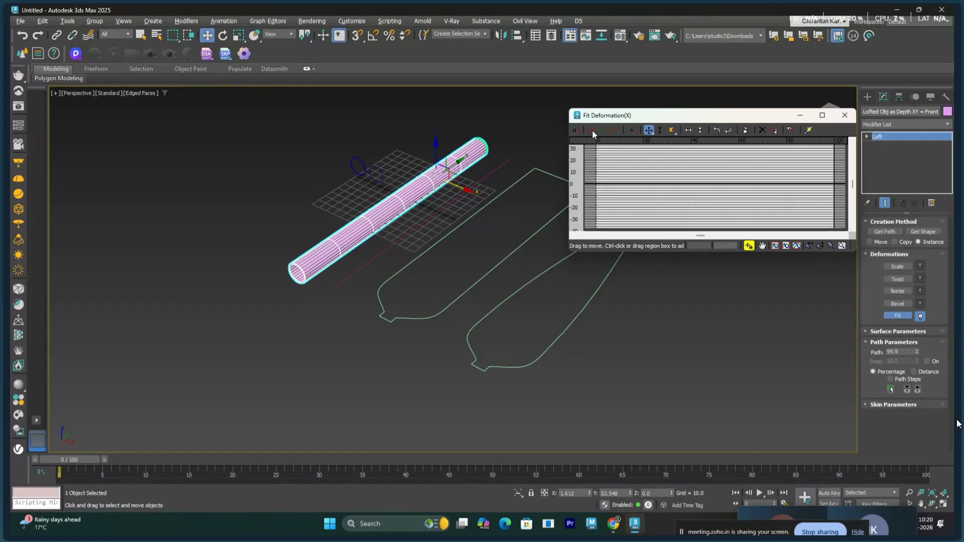
pyautogui.moveTo(683, 118); pyautogui.dragTo(797, 110)
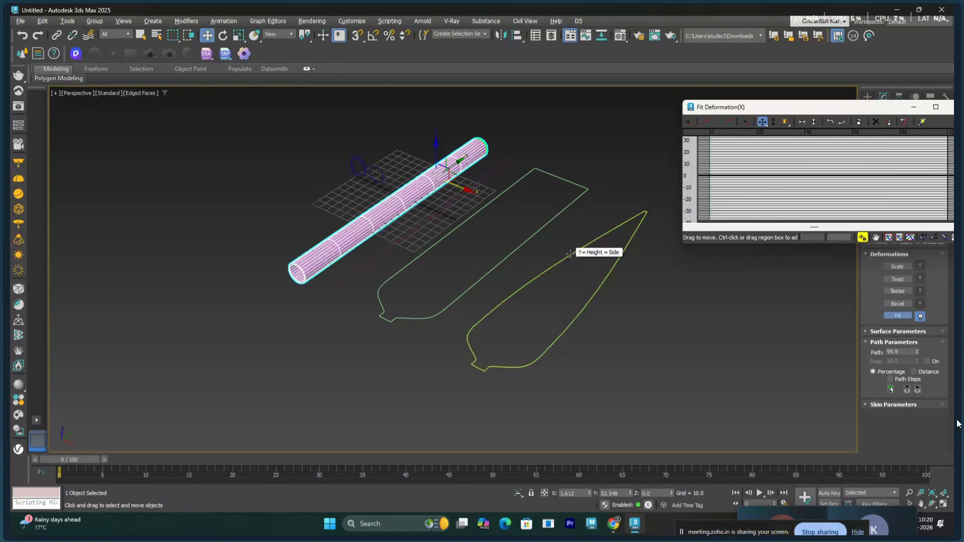
pyautogui.click(905, 122)
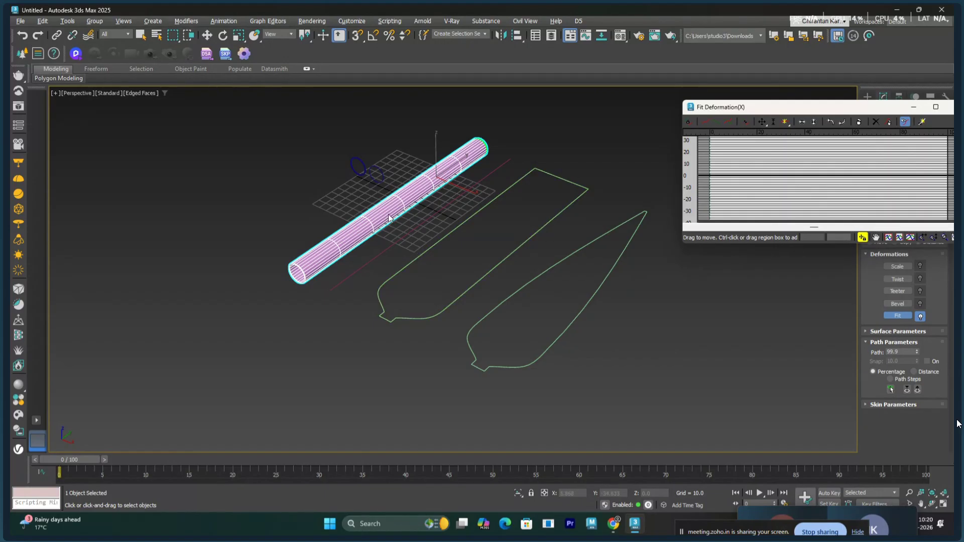
pyautogui.click(540, 229)
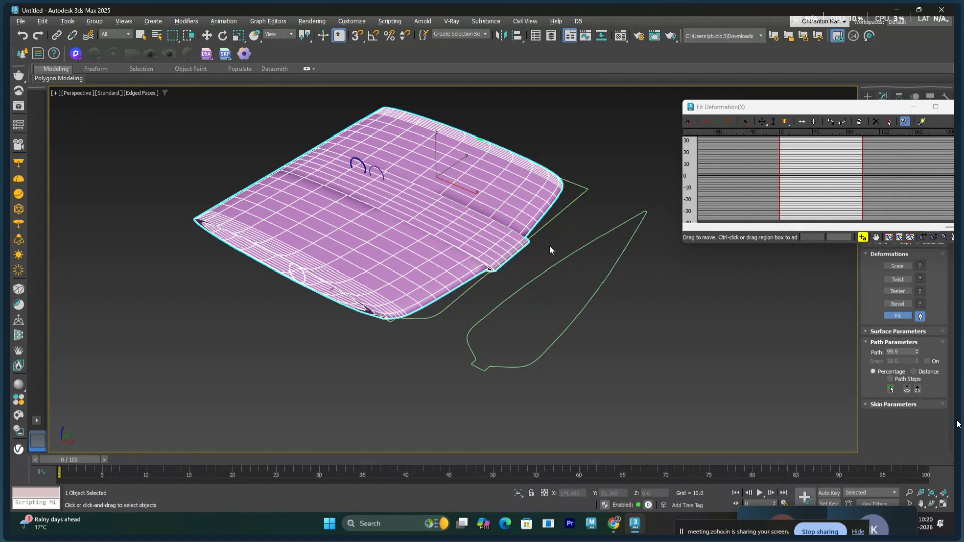
# Get the tapered outline as the Y-axis fit shape, and rotate the Y and X fit curves 90 degrees counter-clockwise
pyautogui.click(719, 124)
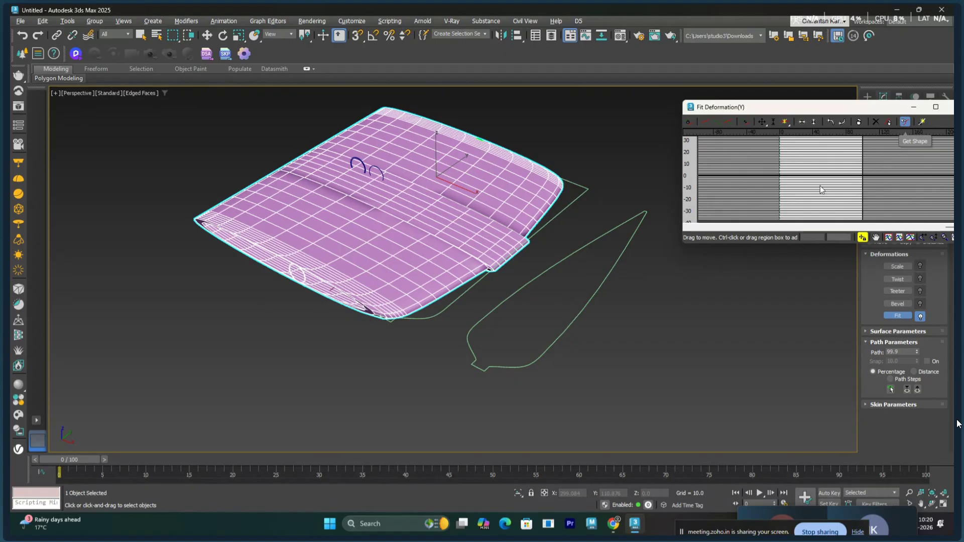
pyautogui.click(614, 228)
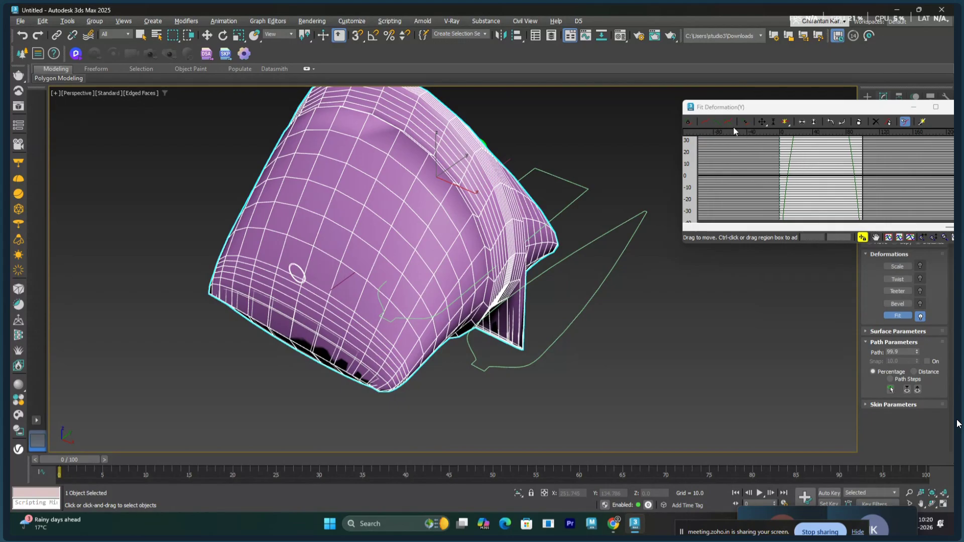
pyautogui.click(832, 120)
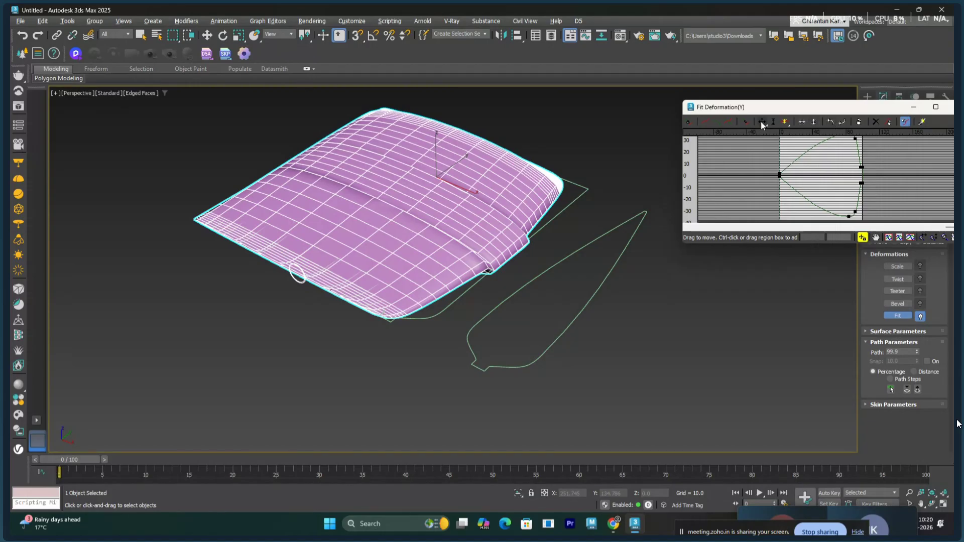
pyautogui.click(707, 121)
pyautogui.click(830, 121)
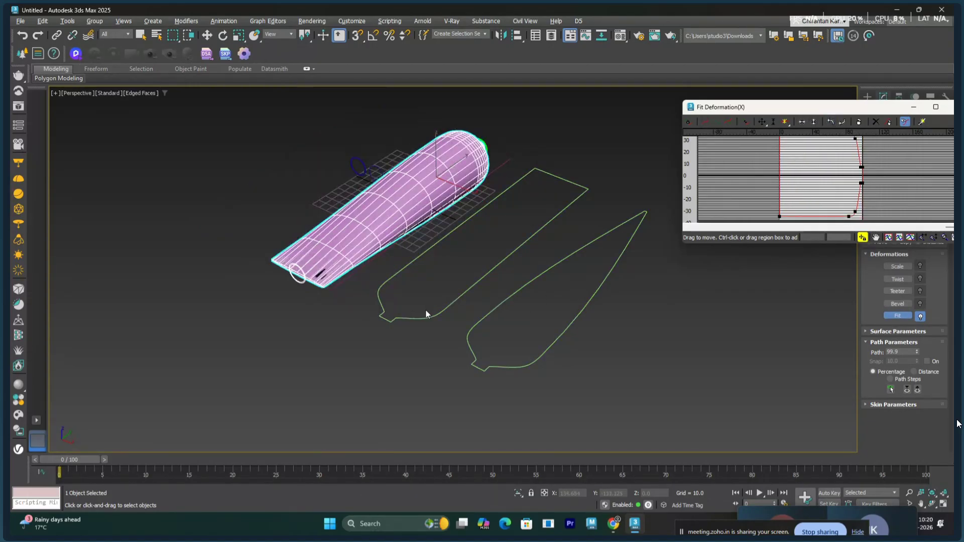
# Rotate the X-axis fit curve another 180 degrees counter-clockwise so its neck faces the opposite end
pyautogui.keyDown('alt'); pyautogui.moveTo(421, 315); pyautogui.dragTo(587, 316, button='middle'); pyautogui.keyUp('alt')
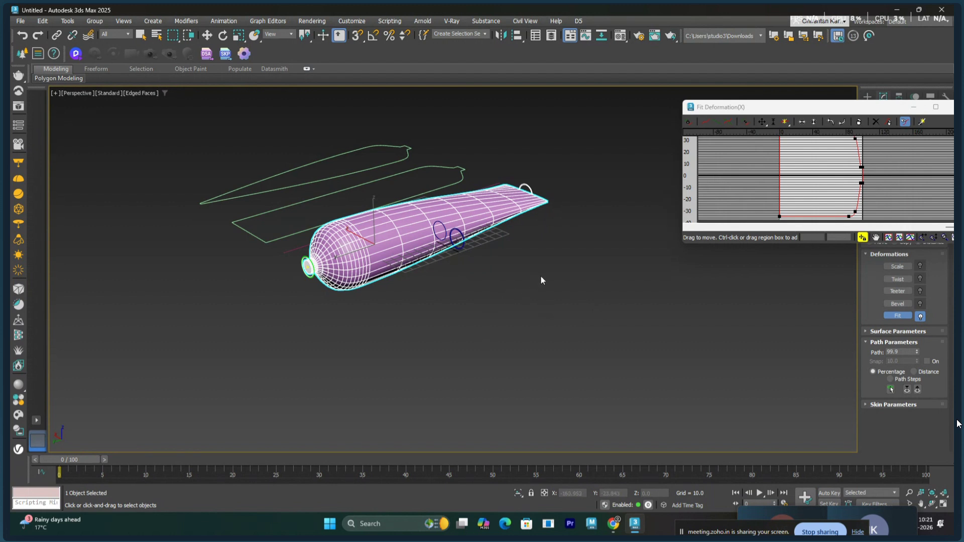
pyautogui.keyDown('alt'); pyautogui.moveTo(540, 275); pyautogui.dragTo(539, 277, button='middle'); pyautogui.keyUp('alt')
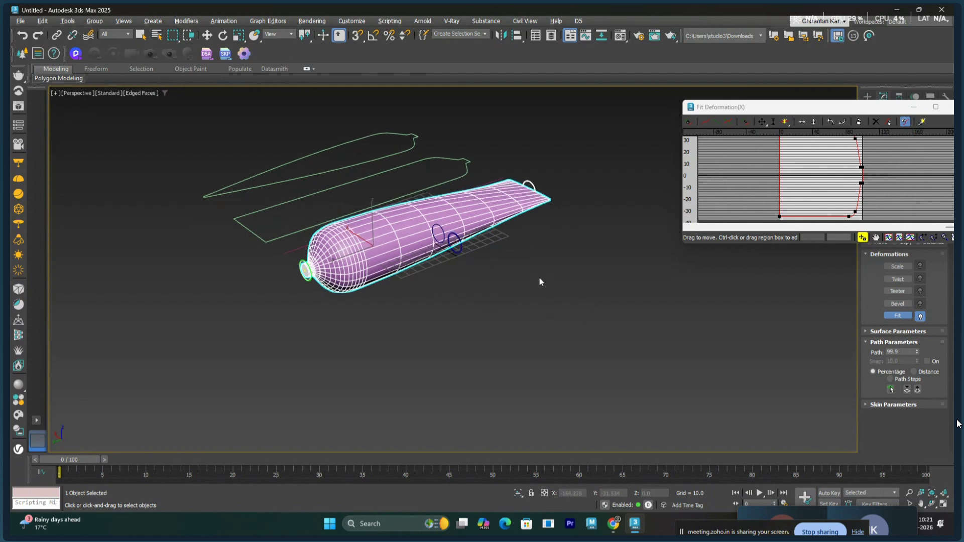
pyautogui.click(831, 122)
pyautogui.click(830, 122)
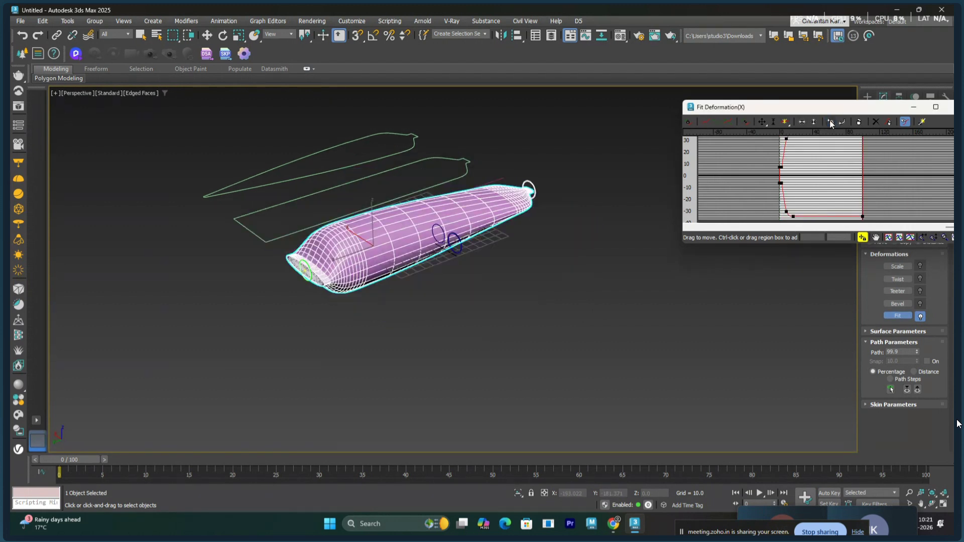
# Rotate the Y-axis fit curve another 180 degrees counter-clockwise to match the X-axis curve's direction
pyautogui.keyDown('alt'); pyautogui.moveTo(631, 282); pyautogui.dragTo(562, 301, button='middle'); pyautogui.keyUp('alt')
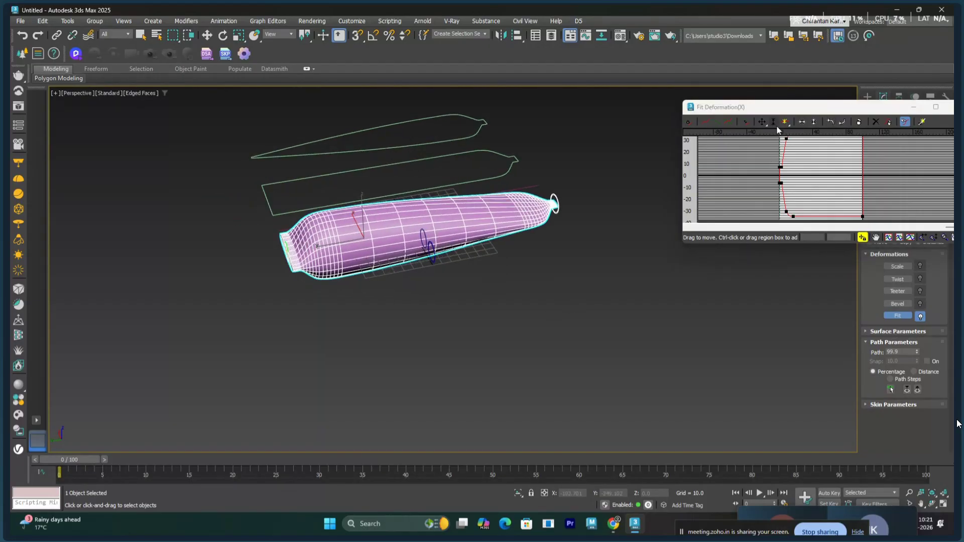
pyautogui.click(726, 122)
pyautogui.click(830, 121)
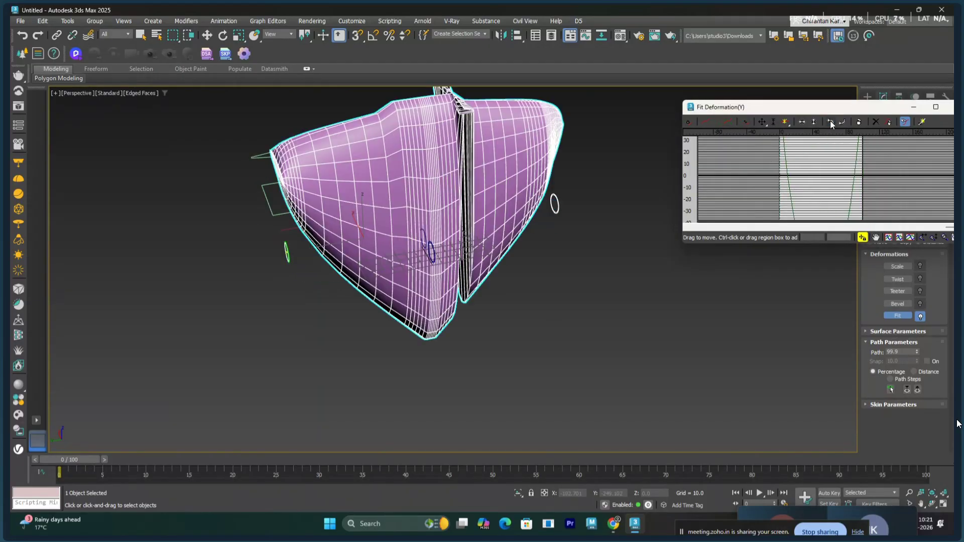
pyautogui.click(829, 121)
pyautogui.keyDown('alt'); pyautogui.moveTo(610, 286); pyautogui.dragTo(545, 295, button='middle'); pyautogui.keyUp('alt')
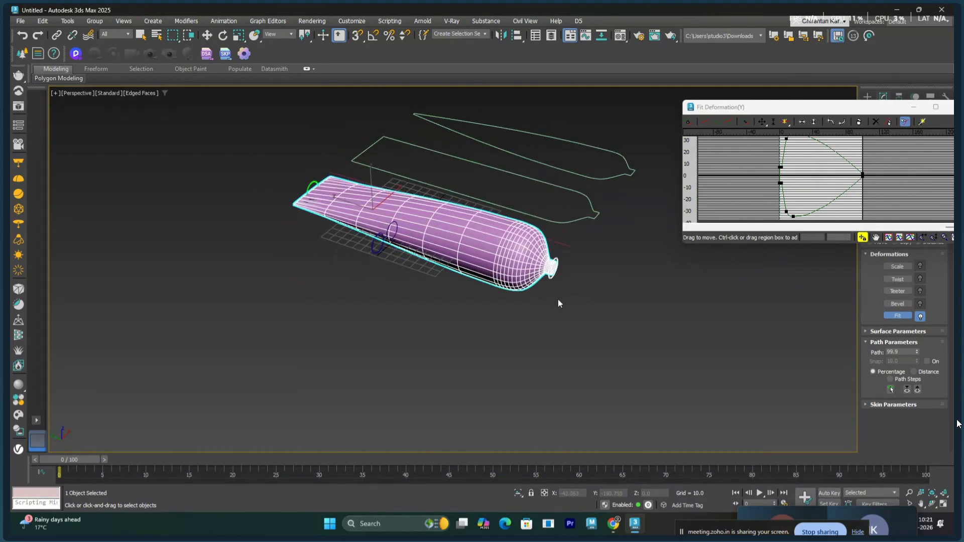
# Close the Fit Deformation editor and bring up the spline creation commands
pyautogui.click(629, 293)
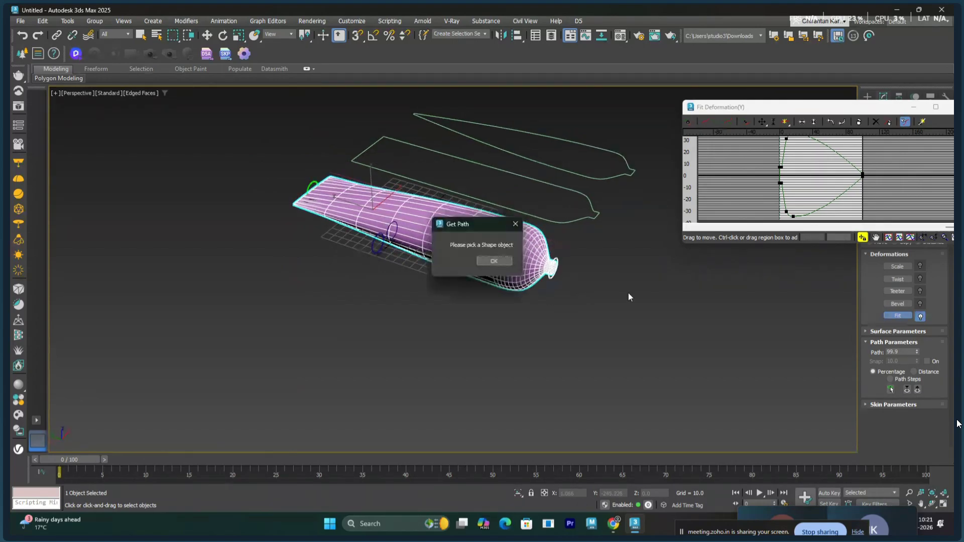
pyautogui.click(494, 261)
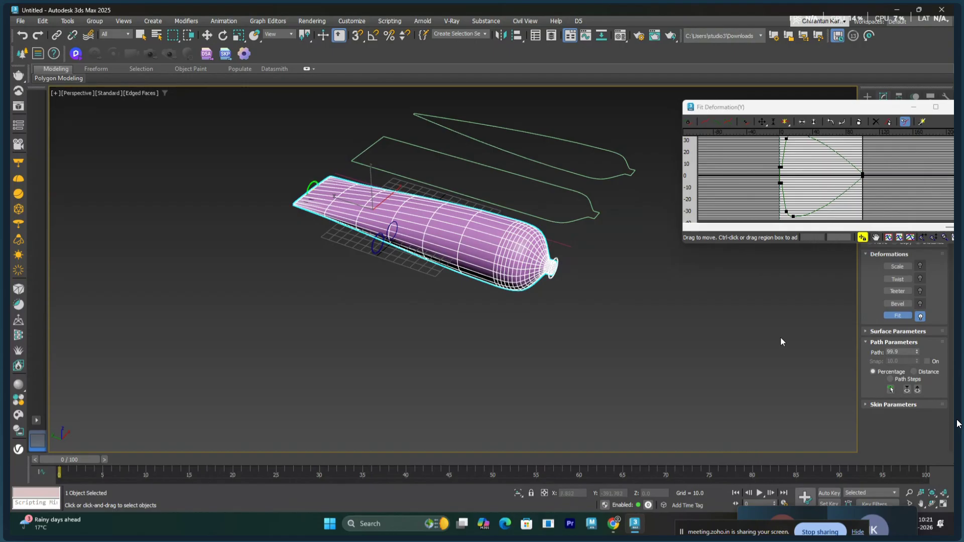
pyautogui.moveTo(895, 109); pyautogui.dragTo(793, 131)
pyautogui.click(842, 129)
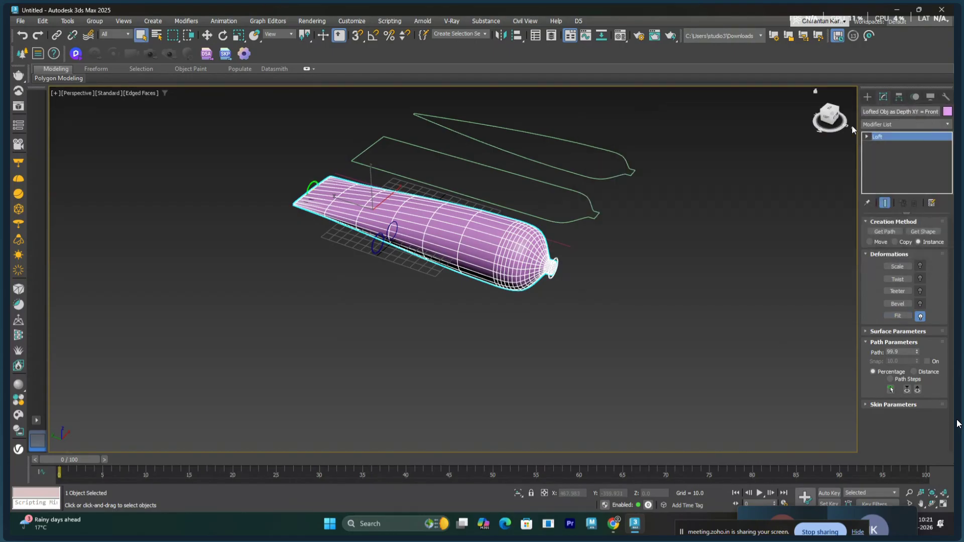
pyautogui.click(867, 97)
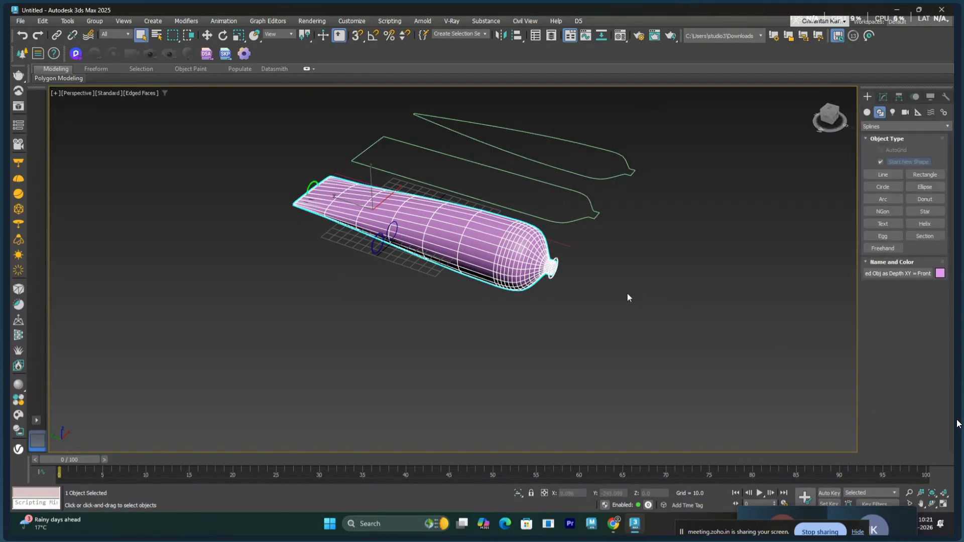
# Open the Teeter deformation curve for the lofted tube and insert a control point near its middle
pyautogui.moveTo(628, 293)
pyautogui.keyDown('alt'); pyautogui.mouseDown(button='middle')
pyautogui.moveTo(573, 276)
pyautogui.moveTo(628, 270)
pyautogui.mouseUp(button='middle'); pyautogui.keyUp('alt')
pyautogui.scroll(8, 534, 281)
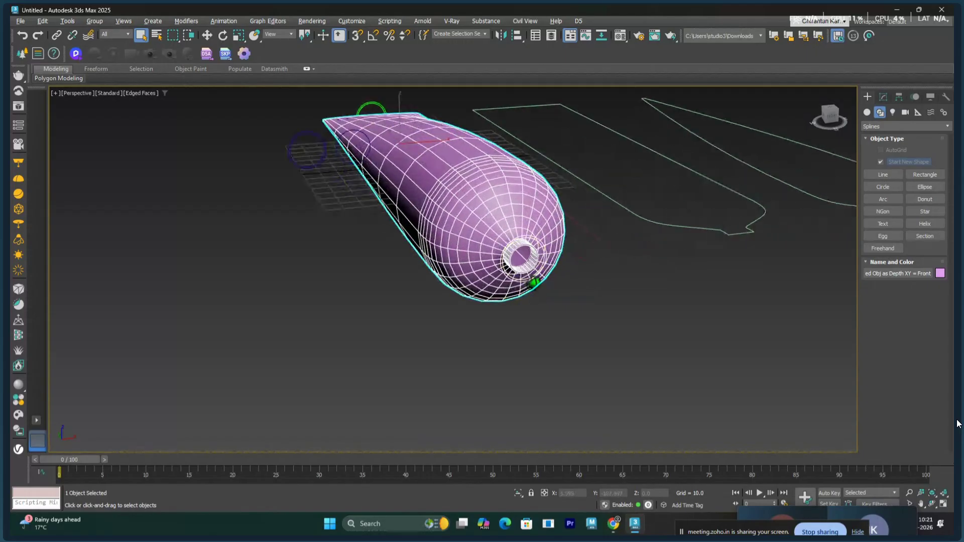
pyautogui.scroll(1, 534, 281)
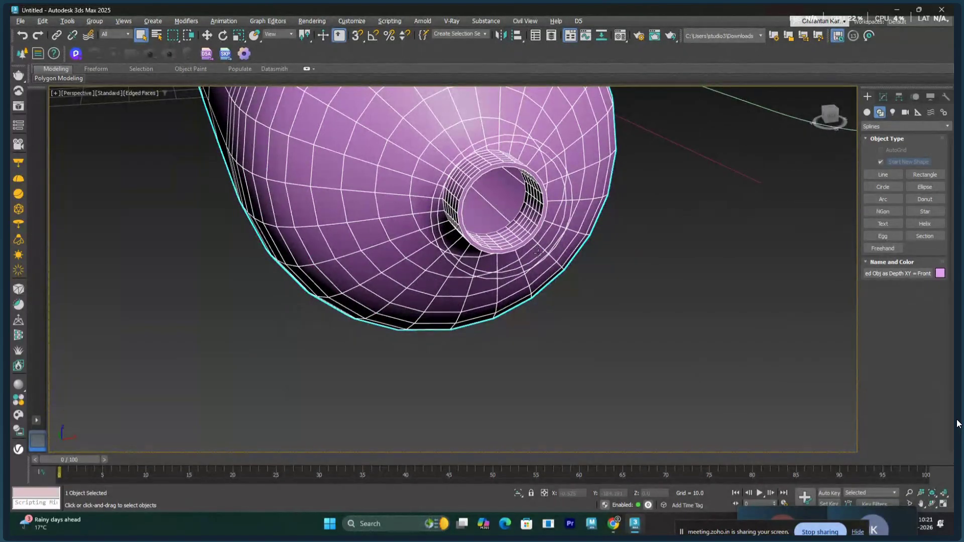
pyautogui.moveTo(541, 254)
pyautogui.mouseDown(button='middle')
pyautogui.moveTo(645, 285)
pyautogui.moveTo(738, 286)
pyautogui.mouseUp(button='middle')
pyautogui.scroll(-5, 645, 285)
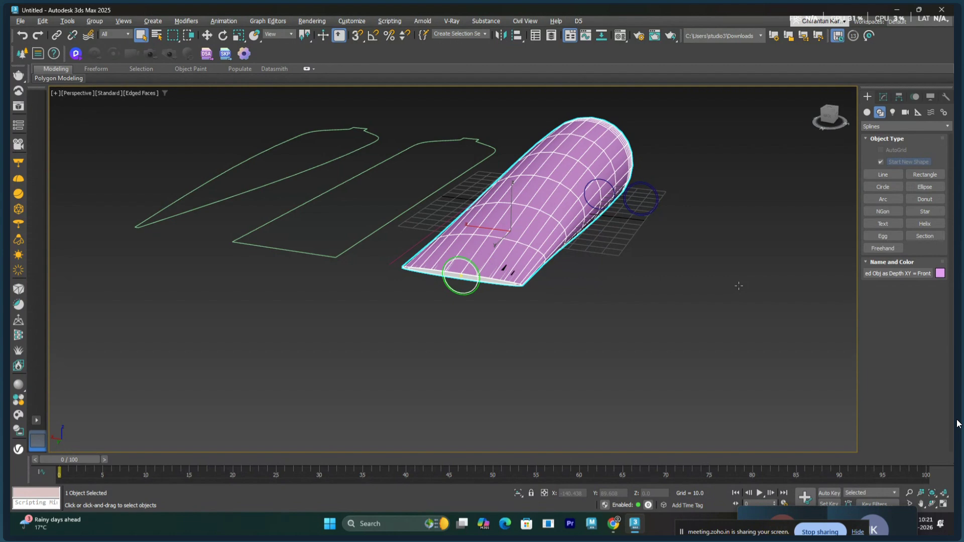
pyautogui.keyDown('alt'); pyautogui.moveTo(738, 286); pyautogui.dragTo(672, 286, button='middle'); pyautogui.keyUp('alt')
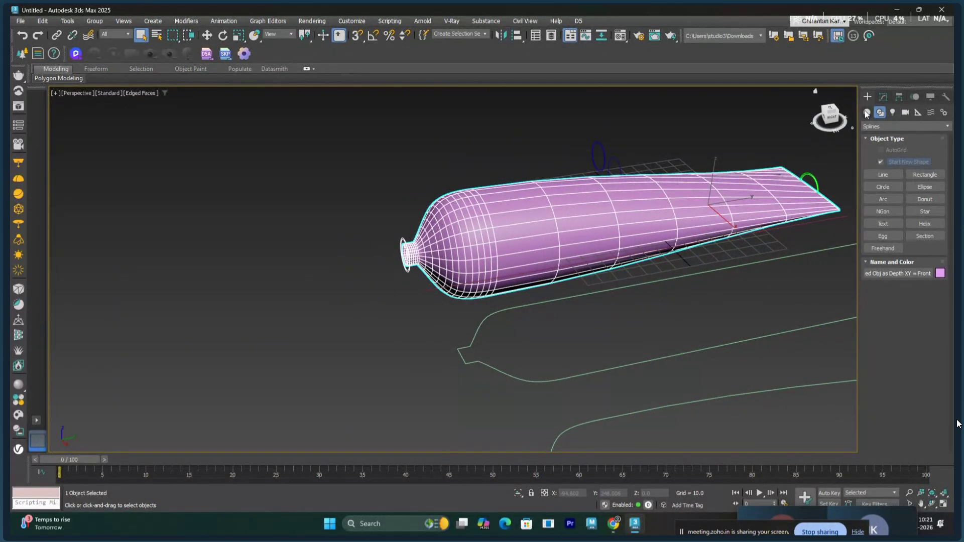
pyautogui.click(883, 97)
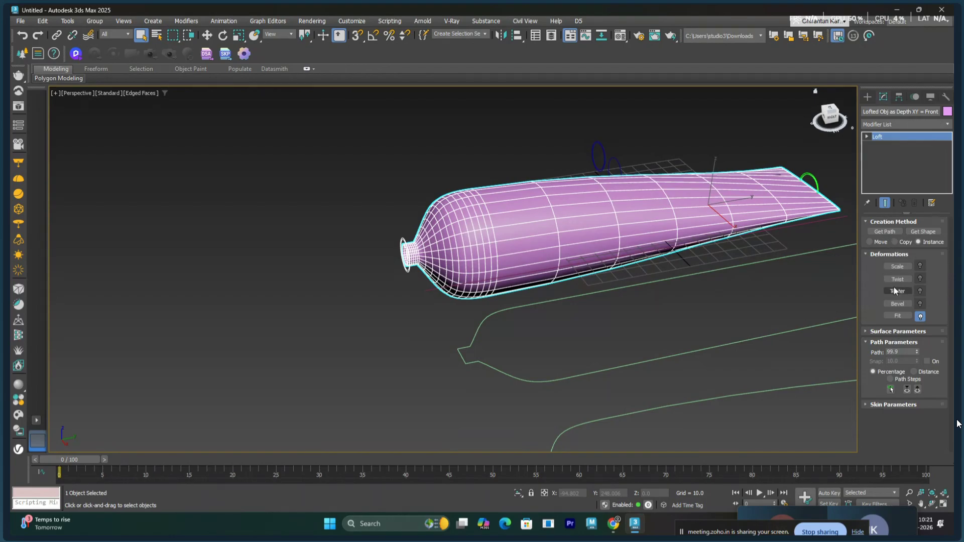
pyautogui.click(898, 291)
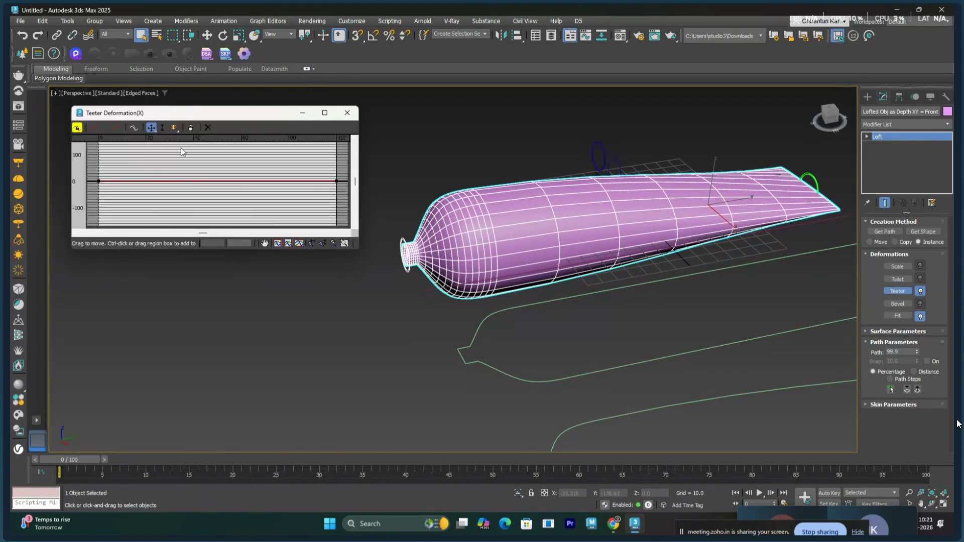
pyautogui.click(173, 128)
pyautogui.click(203, 181)
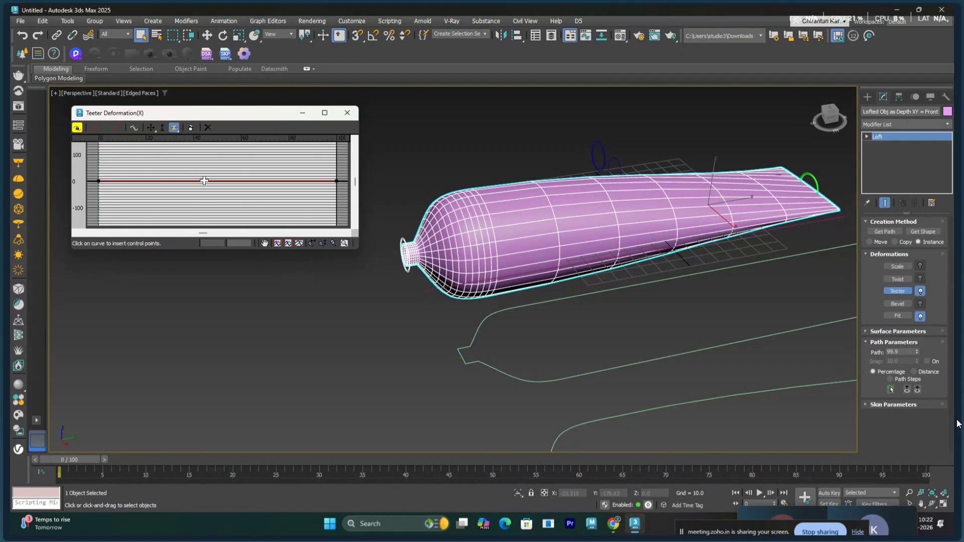
pyautogui.rightClick(203, 215)
# Make the middle Teeter control point Bezier-Smooth, move it to about 51.6 along the path and -66.7 in value, and close the curve editor
pyautogui.moveTo(188, 161); pyautogui.dragTo(230, 201)
pyautogui.rightClick(201, 182)
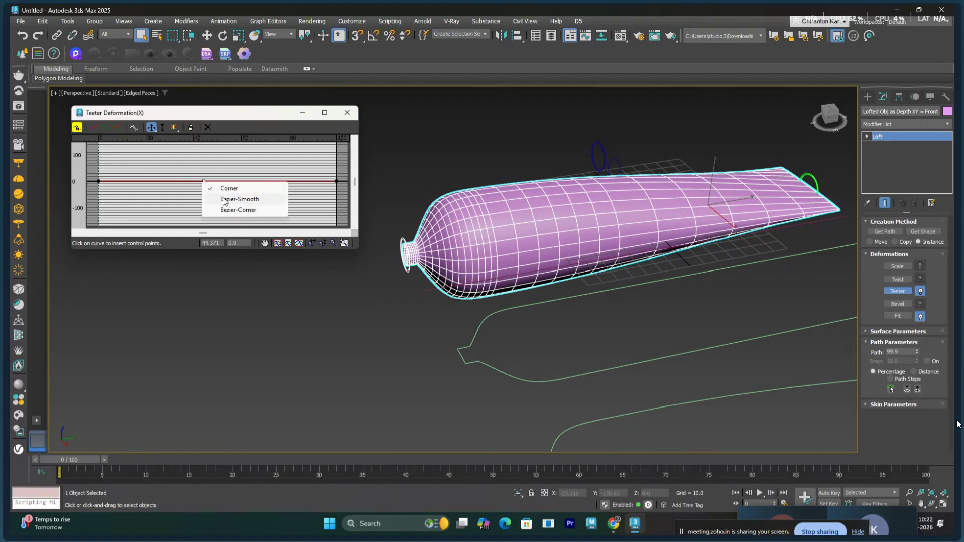
pyautogui.click(226, 199)
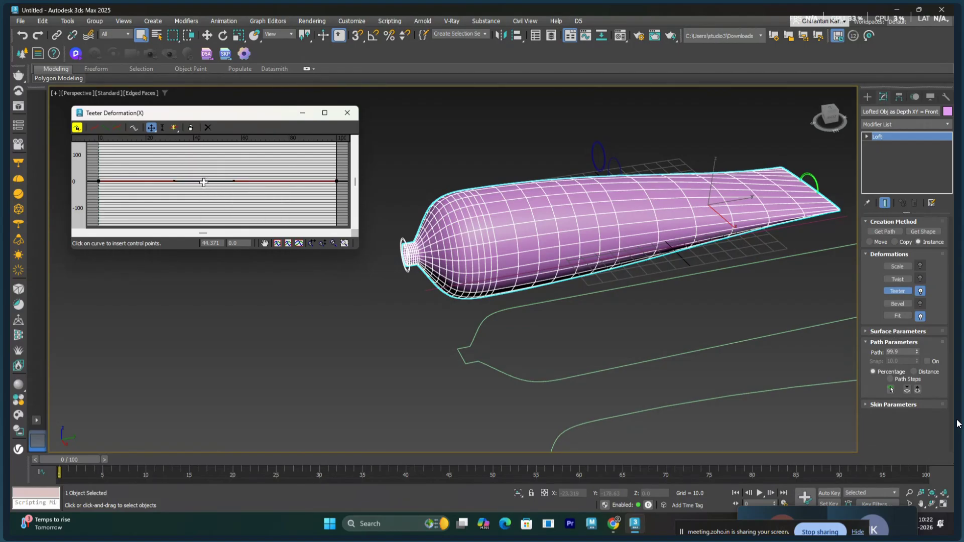
pyautogui.moveTo(204, 181); pyautogui.dragTo(221, 199)
pyautogui.keyDown('alt'); pyautogui.moveTo(690, 267); pyautogui.dragTo(768, 249, button='middle'); pyautogui.keyUp('alt')
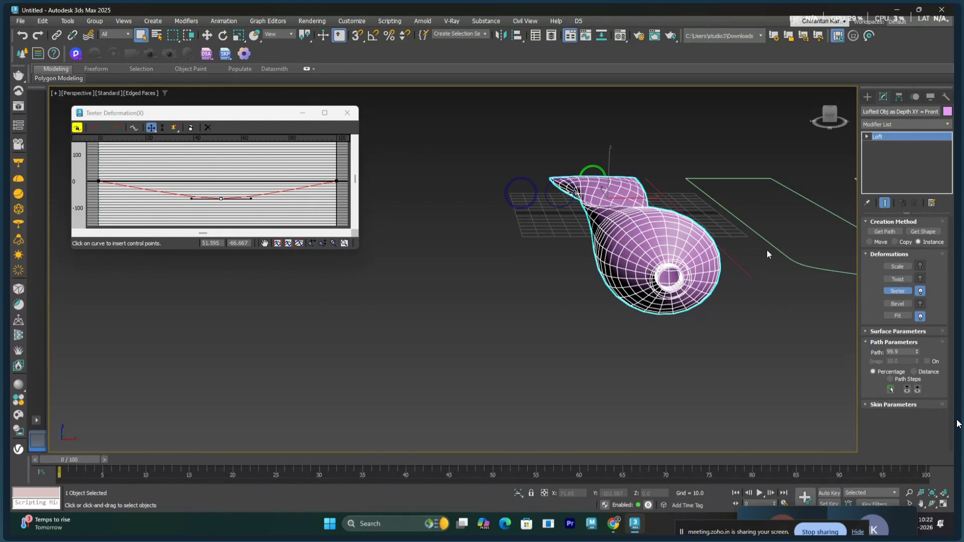
pyautogui.moveTo(724, 300)
pyautogui.keyDown('alt'); pyautogui.mouseDown(button='middle')
pyautogui.moveTo(607, 335)
pyautogui.moveTo(540, 320)
pyautogui.moveTo(525, 301)
pyautogui.moveTo(713, 300)
pyautogui.mouseUp(button='middle'); pyautogui.keyUp('alt')
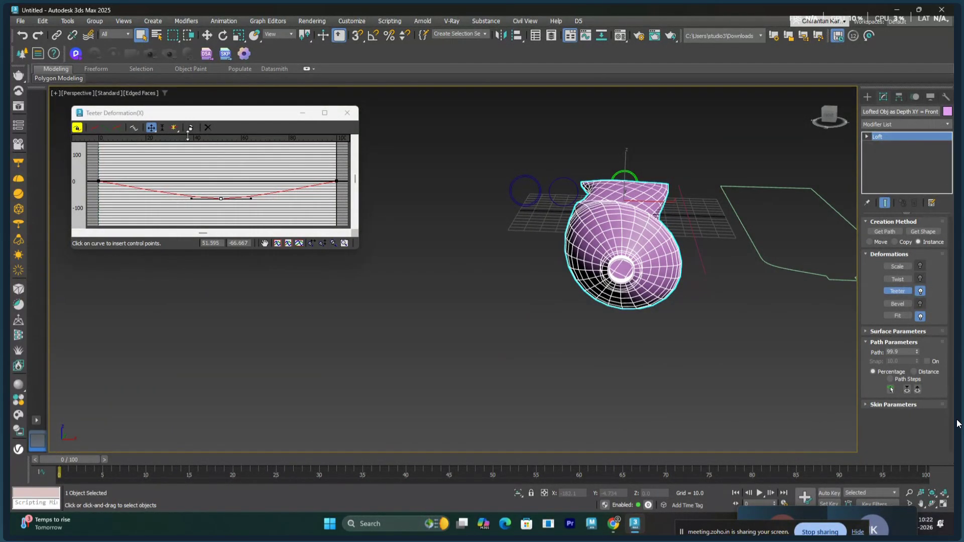
pyautogui.click(347, 113)
# Toggle the Teeter deformation on and off to compare its effect on the tube, leaving it disabled
pyautogui.click(920, 291)
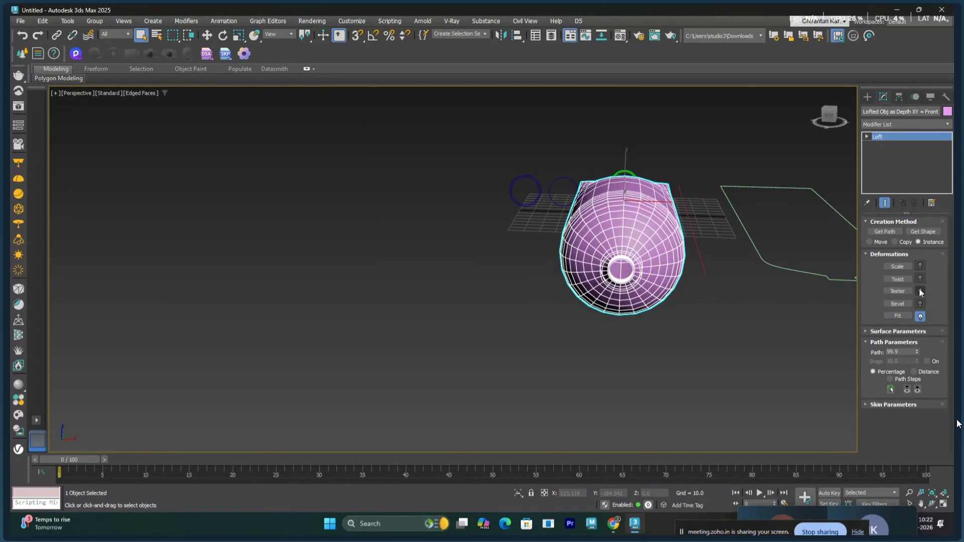
pyautogui.click(920, 290)
pyautogui.click(921, 291)
pyautogui.click(921, 291)
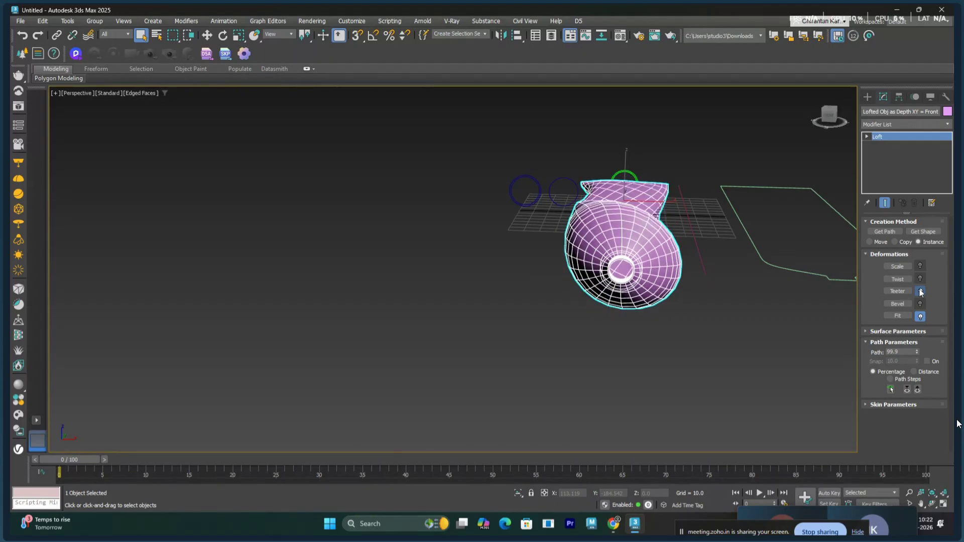
pyautogui.click(921, 291)
pyautogui.click(920, 292)
pyautogui.click(921, 291)
pyautogui.click(920, 291)
pyautogui.click(920, 291)
pyautogui.click(920, 292)
pyautogui.click(920, 292)
pyautogui.keyDown('alt'); pyautogui.moveTo(753, 281); pyautogui.dragTo(627, 281, button='middle'); pyautogui.keyUp('alt')
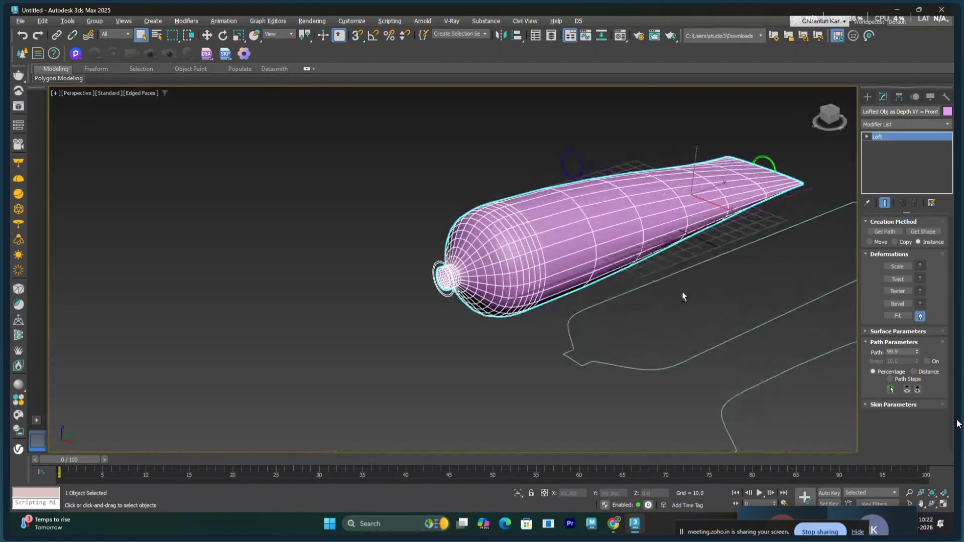
pyautogui.click(920, 291)
pyautogui.click(920, 291)
pyautogui.click(920, 291)
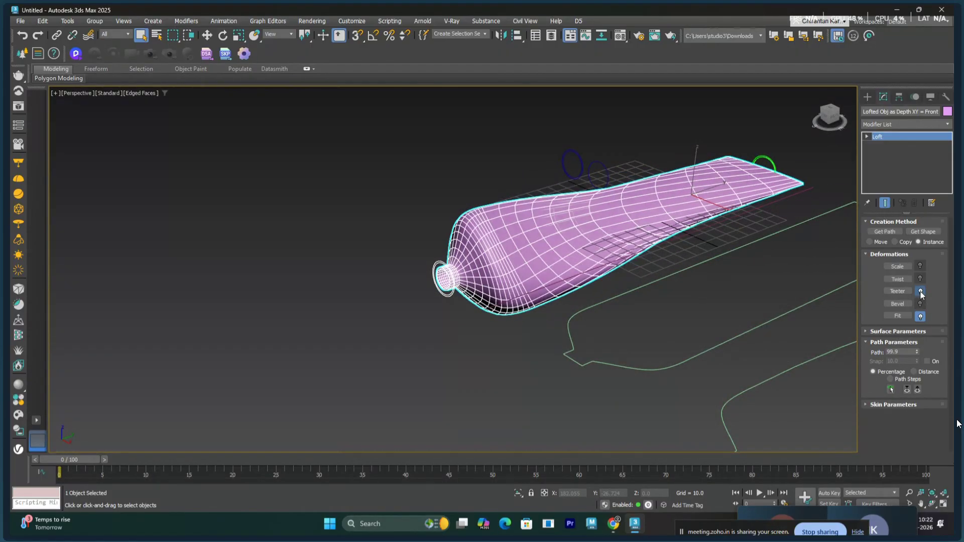
pyautogui.click(920, 291)
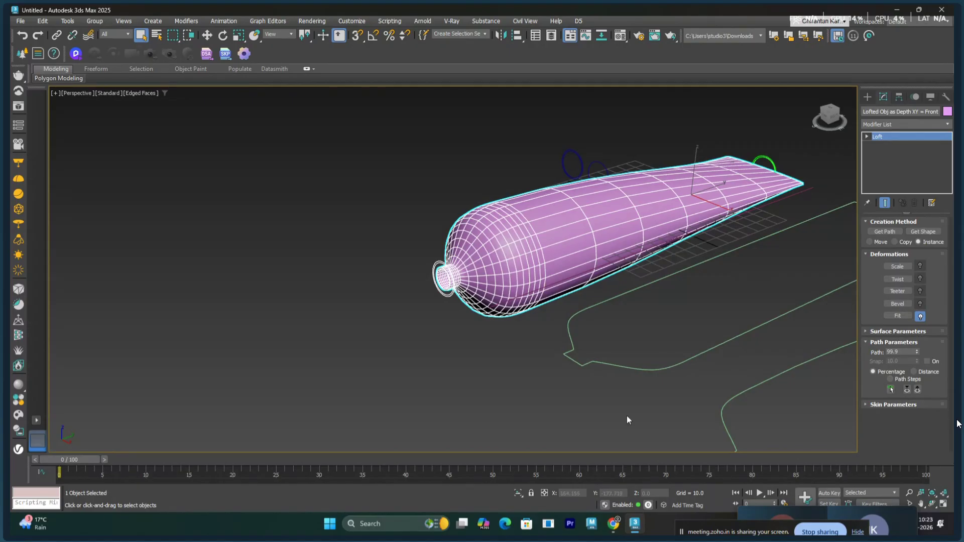
# Select the loft's straight path line and move it along X to the opposite side of the tube
pyautogui.scroll(-5, 748, 347)
pyautogui.moveTo(748, 348); pyautogui.dragTo(618, 351, button='middle')
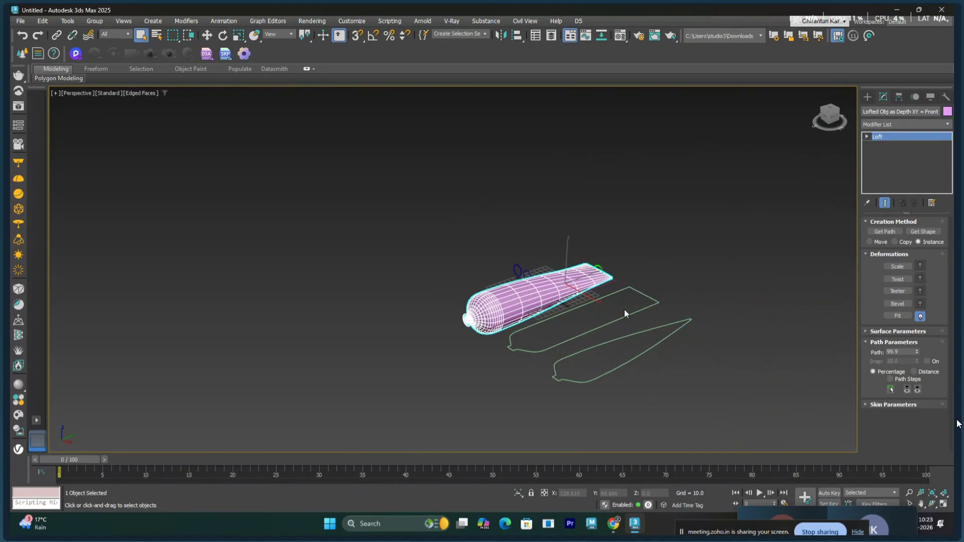
pyautogui.keyDown('alt'); pyautogui.moveTo(634, 308); pyautogui.dragTo(664, 353, button='middle'); pyautogui.keyUp('alt')
pyautogui.scroll(6, 582, 222)
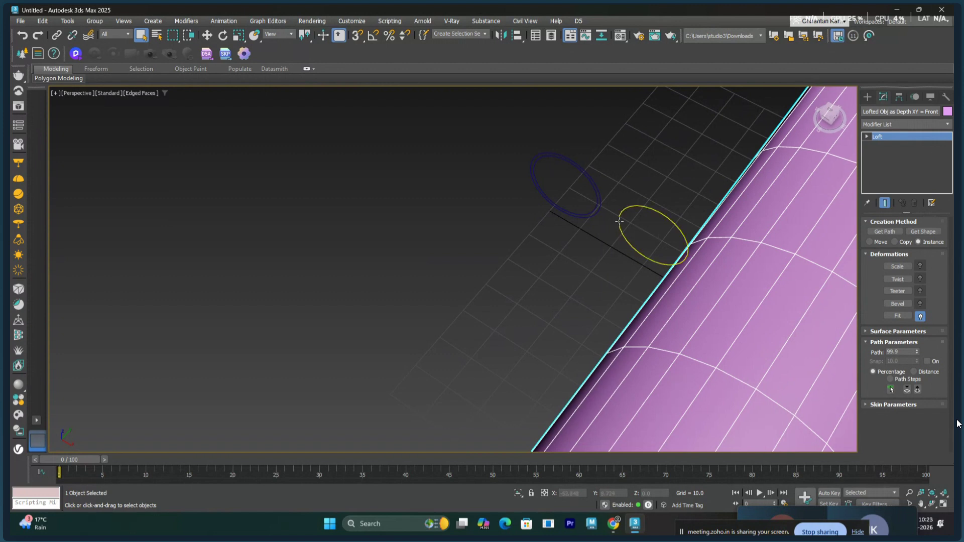
pyautogui.scroll(-8, 653, 236)
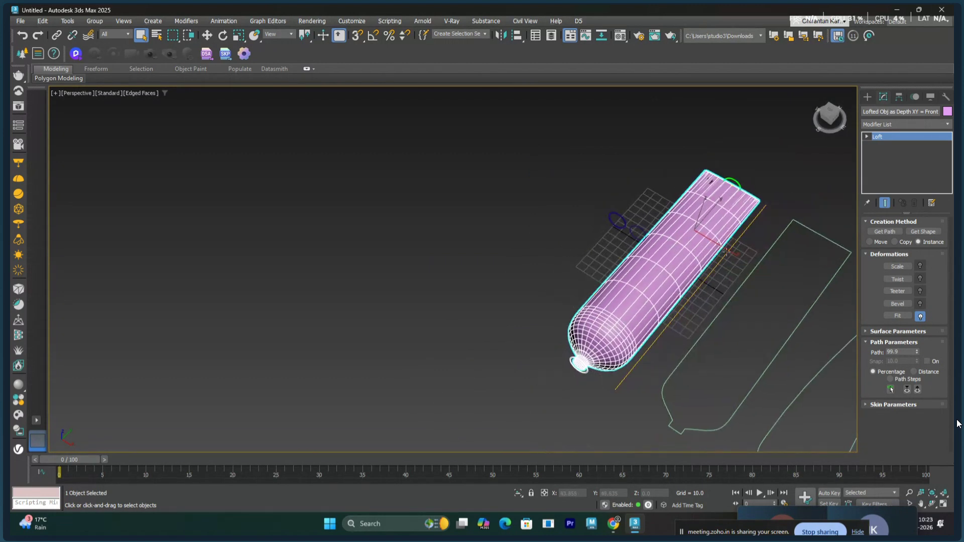
pyautogui.click(726, 253)
pyautogui.rightClick(733, 274)
pyautogui.click(753, 276)
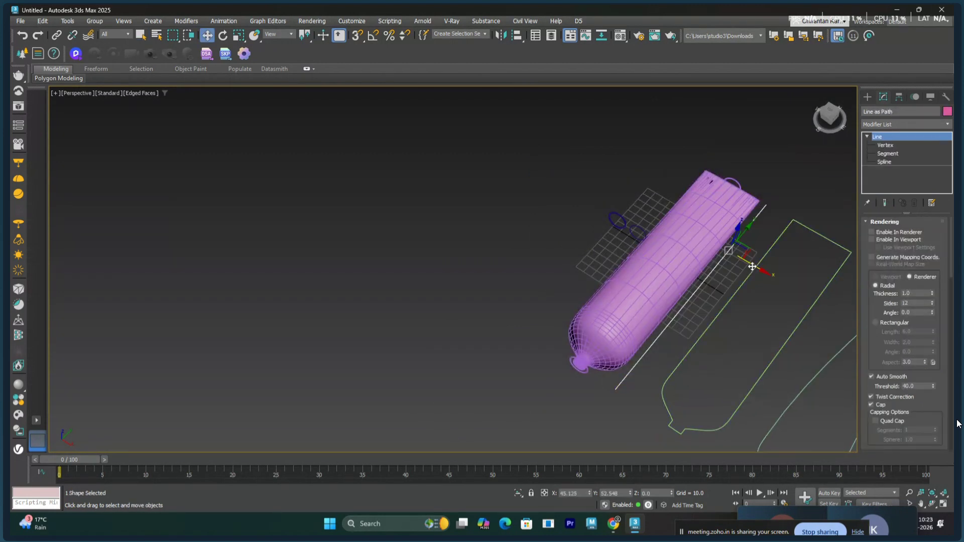
pyautogui.moveTo(750, 270); pyautogui.dragTo(587, 213)
# Divide the path line's single segment with 1 new vertex
pyautogui.click(886, 153)
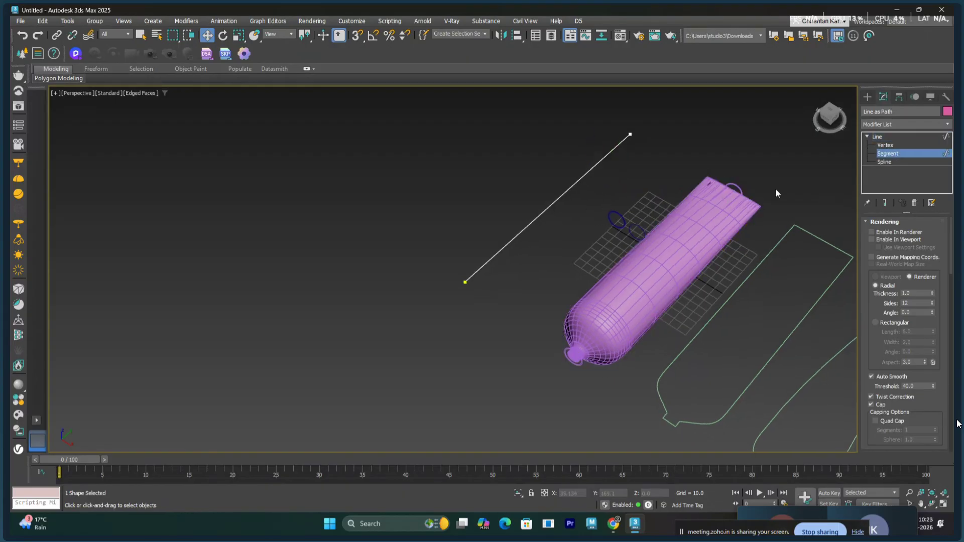
pyautogui.moveTo(508, 179); pyautogui.dragTo(576, 223)
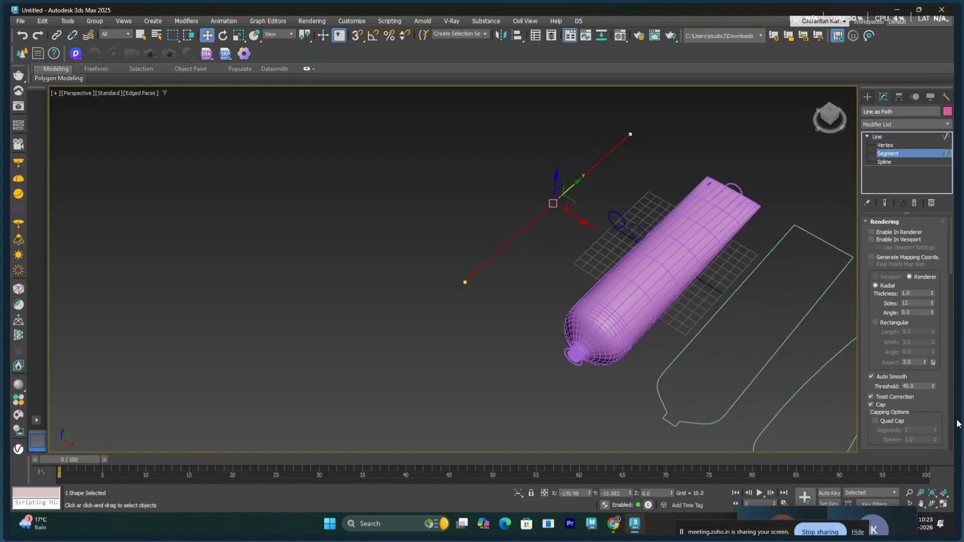
pyautogui.moveTo(870, 365); pyautogui.dragTo(864, 145)
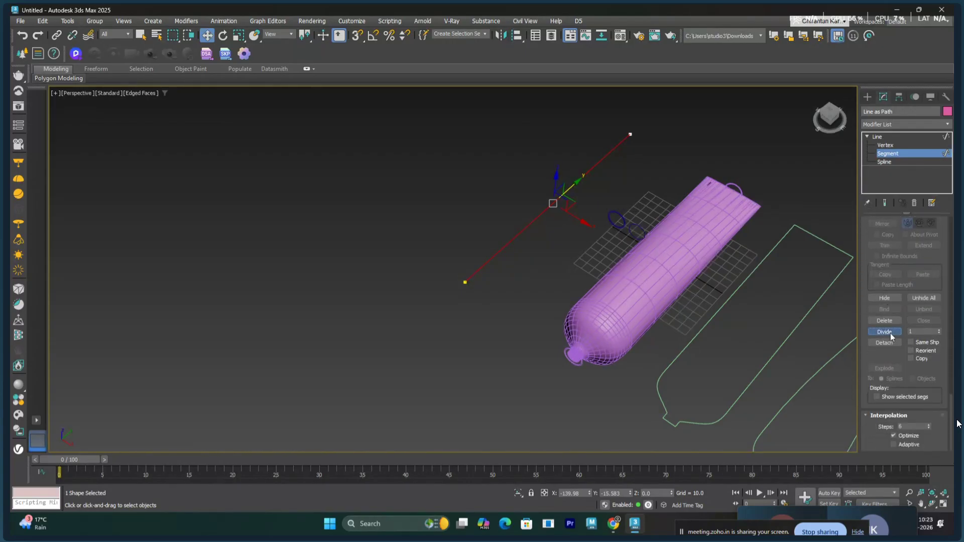
pyautogui.click(885, 332)
# Raise the path line's middle vertex slightly along Z to bow the path upward
pyautogui.click(885, 145)
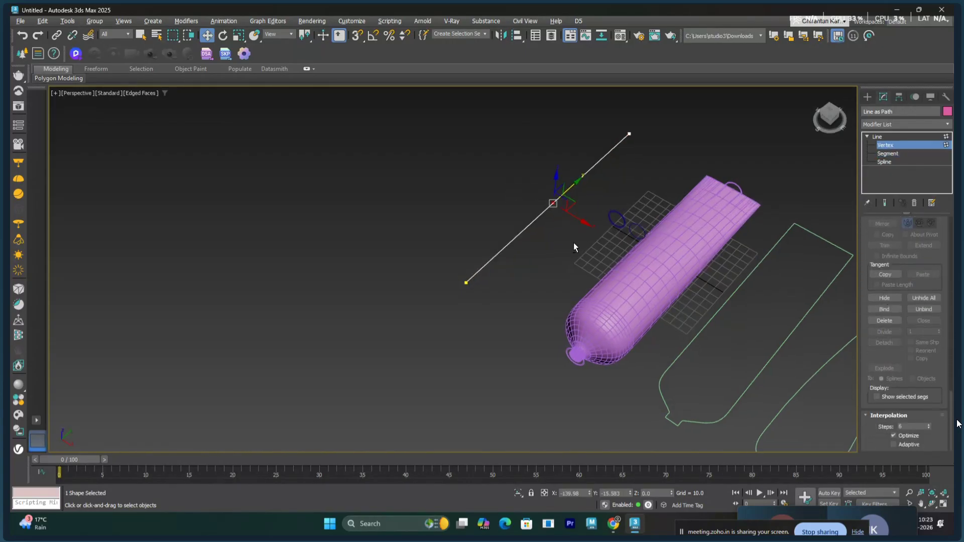
pyautogui.keyDown('alt'); pyautogui.moveTo(573, 243); pyautogui.dragTo(552, 216, button='middle'); pyautogui.keyUp('alt')
pyautogui.rightClick(548, 204)
pyautogui.click(543, 166)
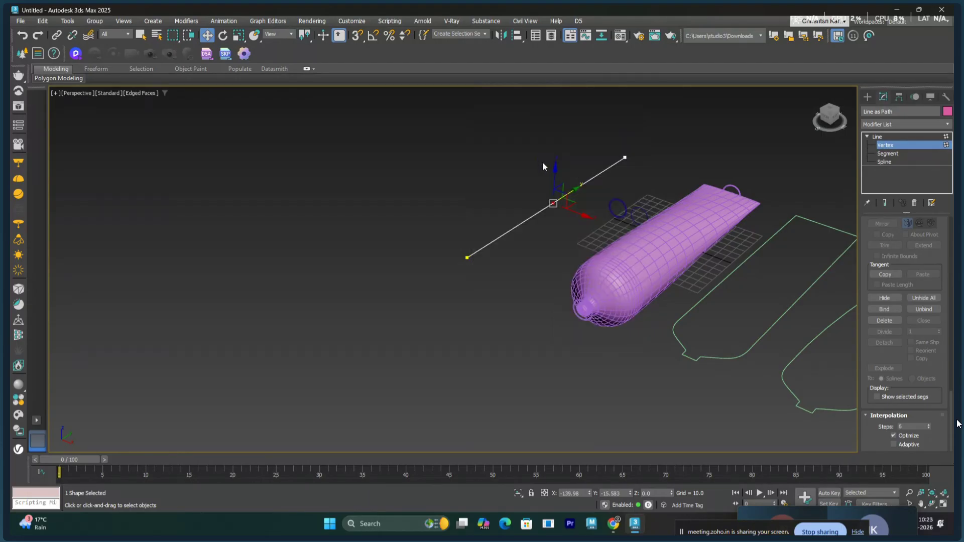
pyautogui.moveTo(555, 167)
pyautogui.mouseDown()
pyautogui.moveTo(555, 147)
pyautogui.moveTo(556, 176)
pyautogui.moveTo(558, 146)
pyautogui.moveTo(555, 167)
pyautogui.moveTo(545, 136)
pyautogui.moveTo(542, 178)
pyautogui.moveTo(531, 146)
pyautogui.moveTo(539, 181)
pyautogui.moveTo(540, 125)
pyautogui.moveTo(545, 185)
pyautogui.moveTo(548, 164)
pyautogui.mouseUp()
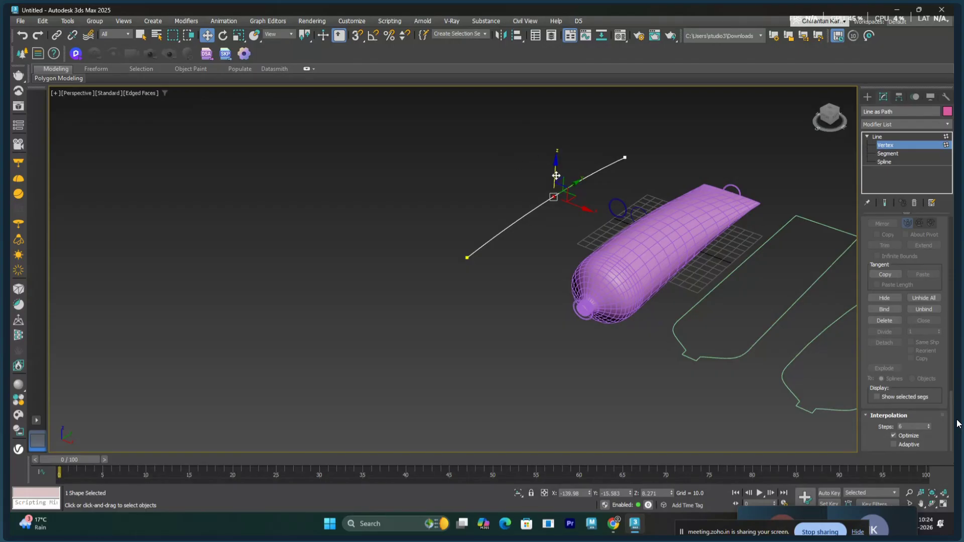
pyautogui.moveTo(557, 176)
pyautogui.mouseDown()
pyautogui.moveTo(555, 197)
pyautogui.moveTo(555, 151)
pyautogui.moveTo(548, 241)
pyautogui.moveTo(536, 149)
pyautogui.moveTo(540, 224)
pyautogui.moveTo(543, 174)
pyautogui.mouseUp()
# Move the path vertex at the tube's flat end to about X -158.6 and raise it to about Z 69.2
pyautogui.keyDown('alt'); pyautogui.moveTo(576, 208); pyautogui.dragTo(644, 218, button='middle'); pyautogui.keyUp('alt')
pyautogui.click(540, 131)
pyautogui.keyDown('alt'); pyautogui.moveTo(537, 146); pyautogui.dragTo(549, 161, button='middle'); pyautogui.keyUp('alt')
pyautogui.moveTo(549, 161); pyautogui.dragTo(528, 183)
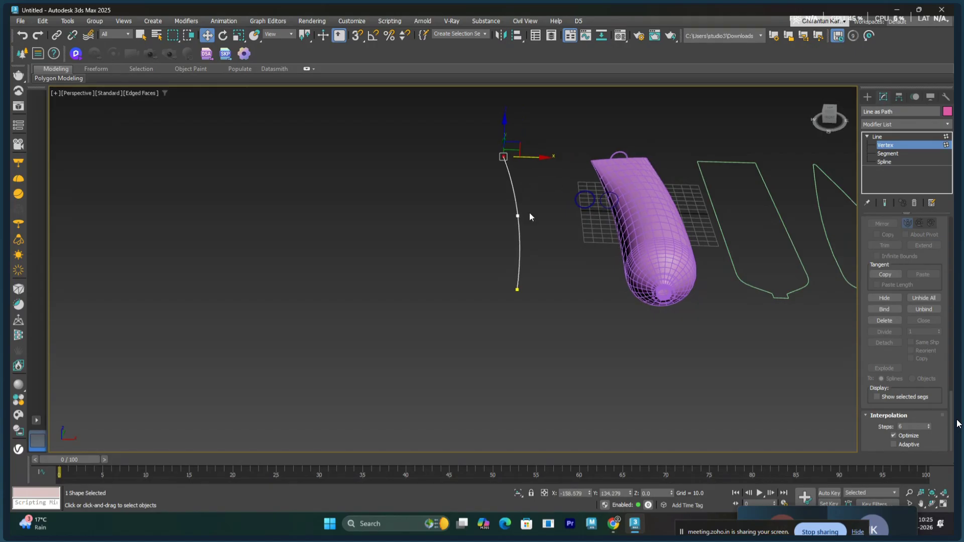
pyautogui.keyDown('alt'); pyautogui.moveTo(528, 183); pyautogui.dragTo(565, 187, button='middle'); pyautogui.keyUp('alt')
pyautogui.moveTo(502, 143); pyautogui.dragTo(504, 87)
pyautogui.hotkey('ctrl', 'z')
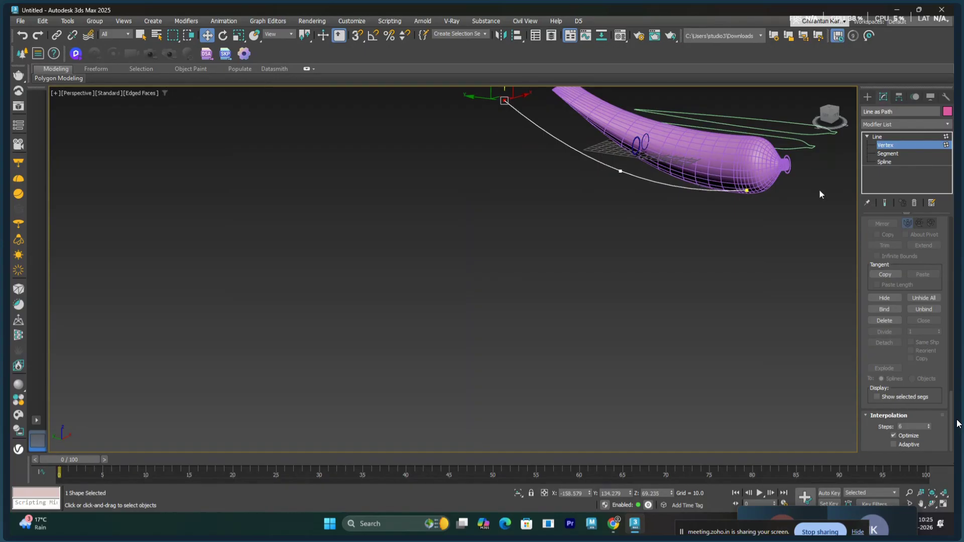
# Move the path vertex at the tube's neck end to about X -77.5, Y -73.5, curving the path sideways
pyautogui.moveTo(785, 179); pyautogui.dragTo(733, 205)
pyautogui.keyDown('alt'); pyautogui.moveTo(742, 217); pyautogui.dragTo(684, 261, button='middle'); pyautogui.keyUp('alt')
pyautogui.moveTo(780, 232); pyautogui.dragTo(510, 330, button='middle')
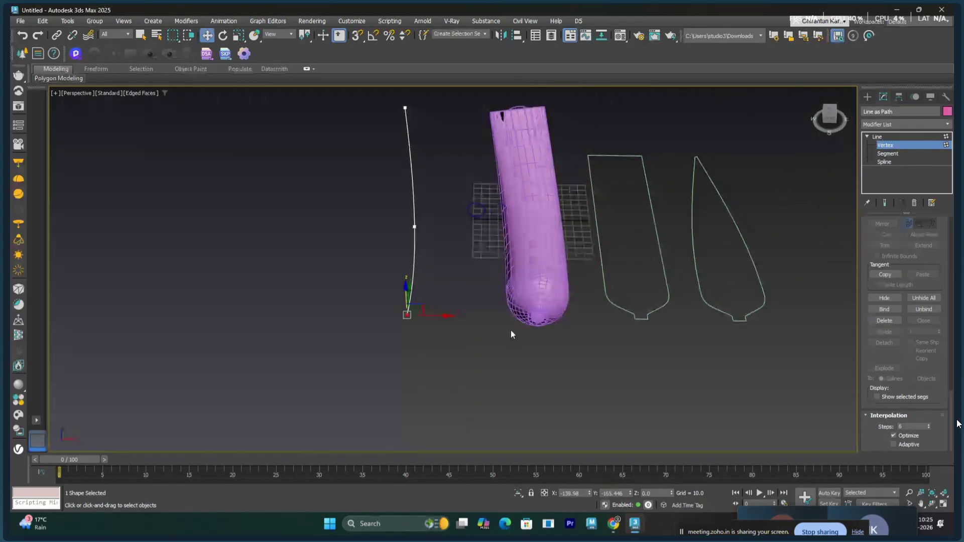
pyautogui.moveTo(423, 308); pyautogui.dragTo(483, 251)
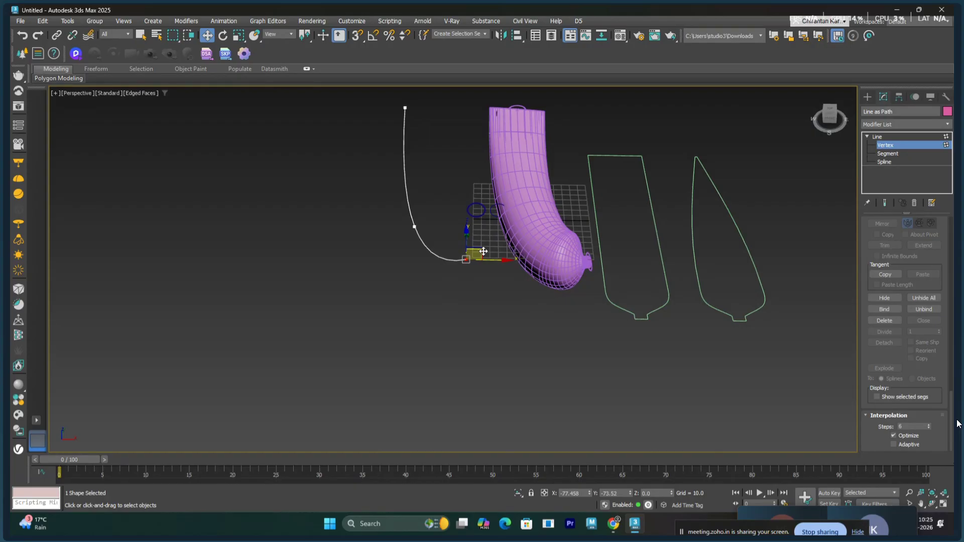
# Raise the neck-end path vertex to about Z 15.7 and move it across to about X -227.5
pyautogui.keyDown('alt'); pyautogui.moveTo(497, 291); pyautogui.dragTo(480, 242, button='middle'); pyautogui.keyUp('alt')
pyautogui.moveTo(466, 233); pyautogui.dragTo(357, 221)
pyautogui.keyDown('alt'); pyautogui.moveTo(499, 288); pyautogui.dragTo(466, 296, button='middle'); pyautogui.keyUp('alt')
pyautogui.moveTo(492, 246); pyautogui.dragTo(366, 248)
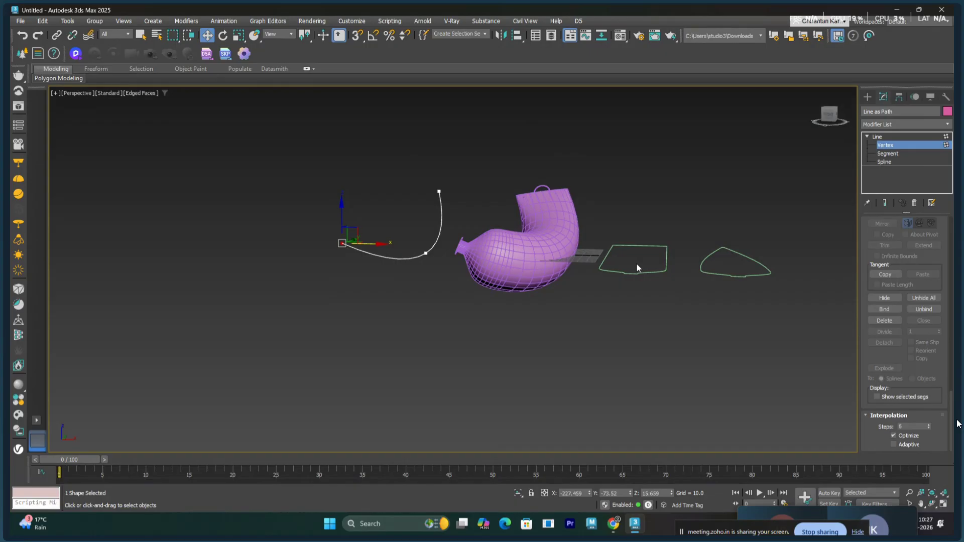
pyautogui.rightClick(637, 267)
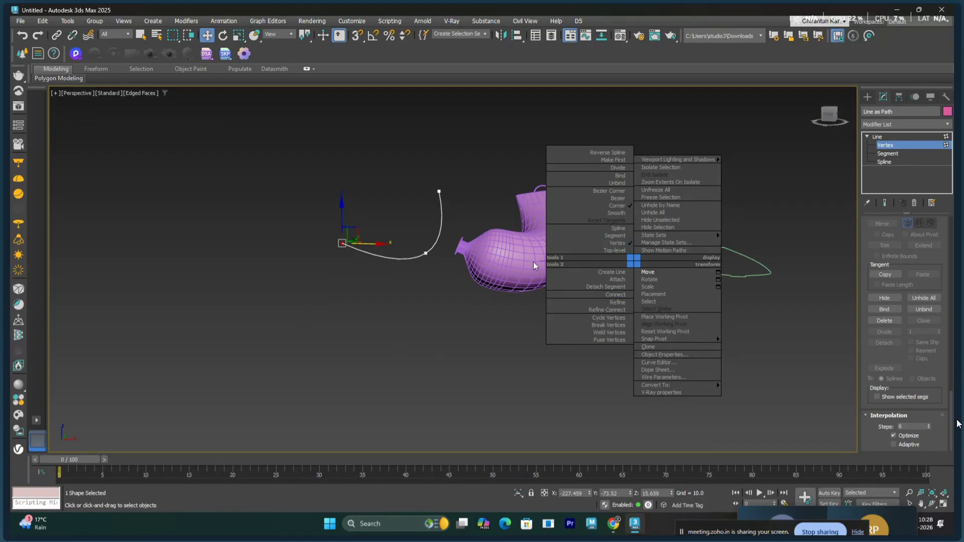
pyautogui.moveTo(678, 159)
pyautogui.click(694, 130)
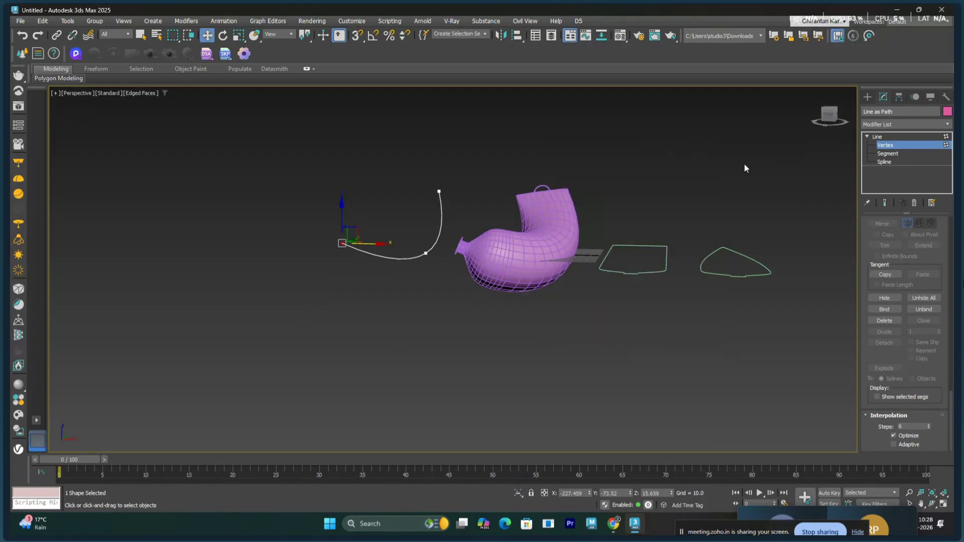